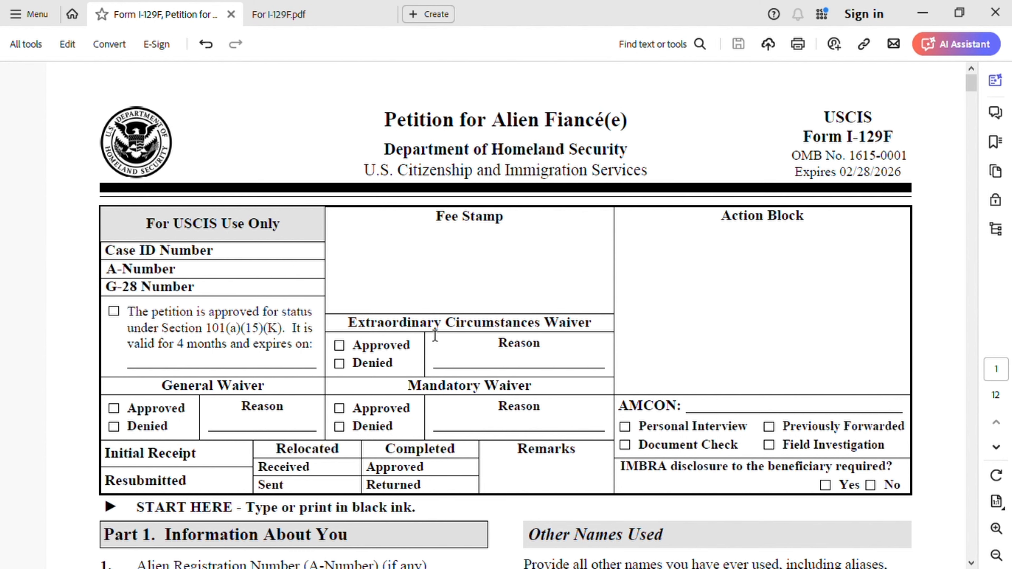
- Review the opening of Form I-129F, from the USCIS-only block to the identification numbers in Part 1
scroll(451, 346, "down", 3)
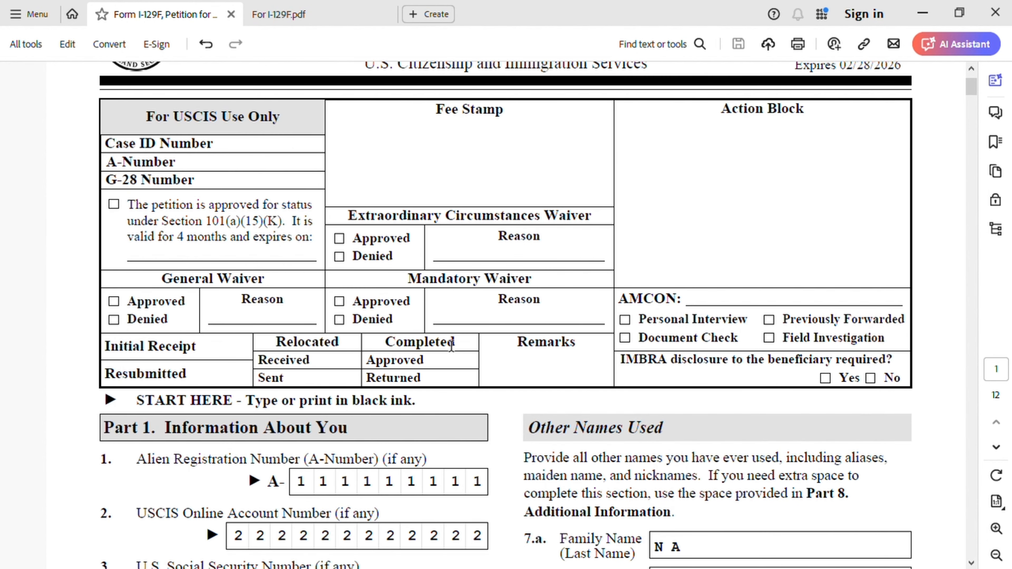
scroll(451, 346, "down", 2)
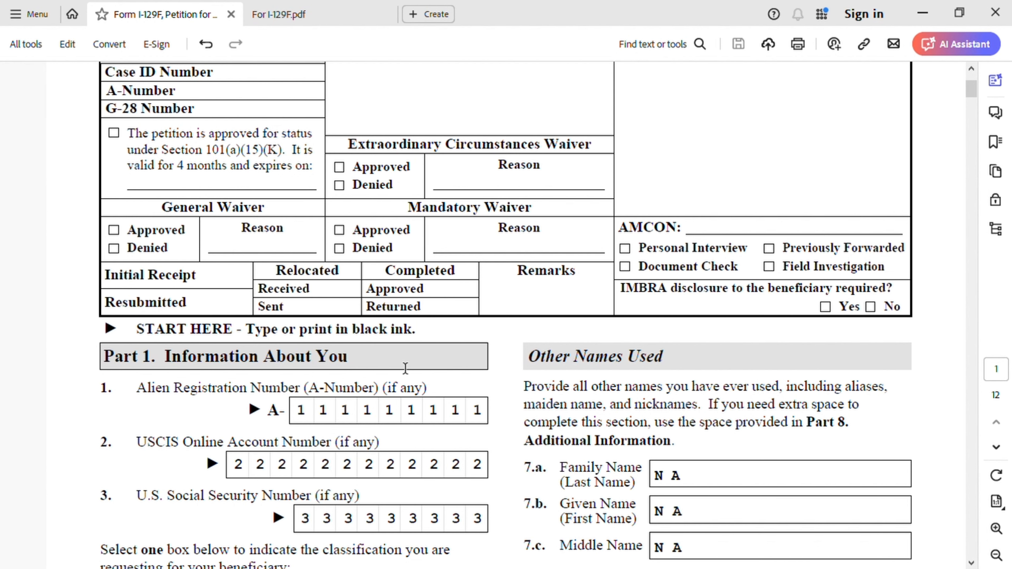
scroll(405, 368, "down", 2)
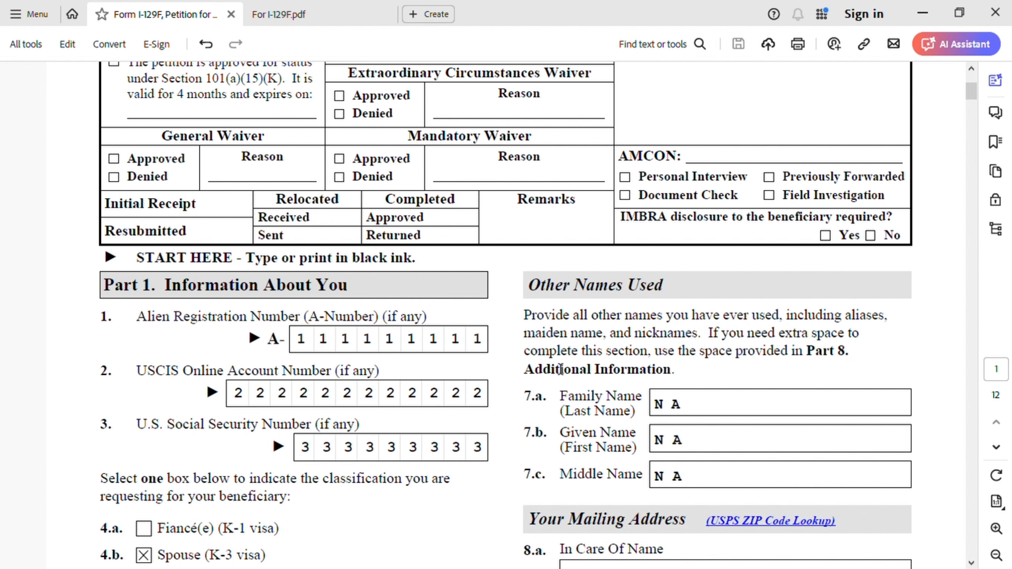
scroll(560, 369, "down", 1)
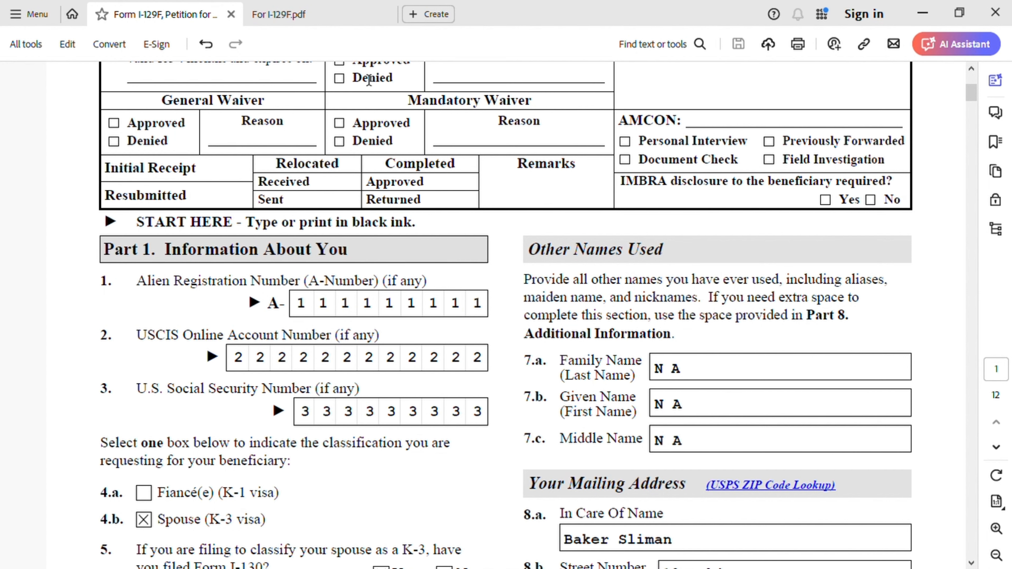
- Check the I-797C notice and naturalization certificate samples in For I-129F.pdf for the A-Number and USCIS account number, returning to the form
left_click(328, 18)
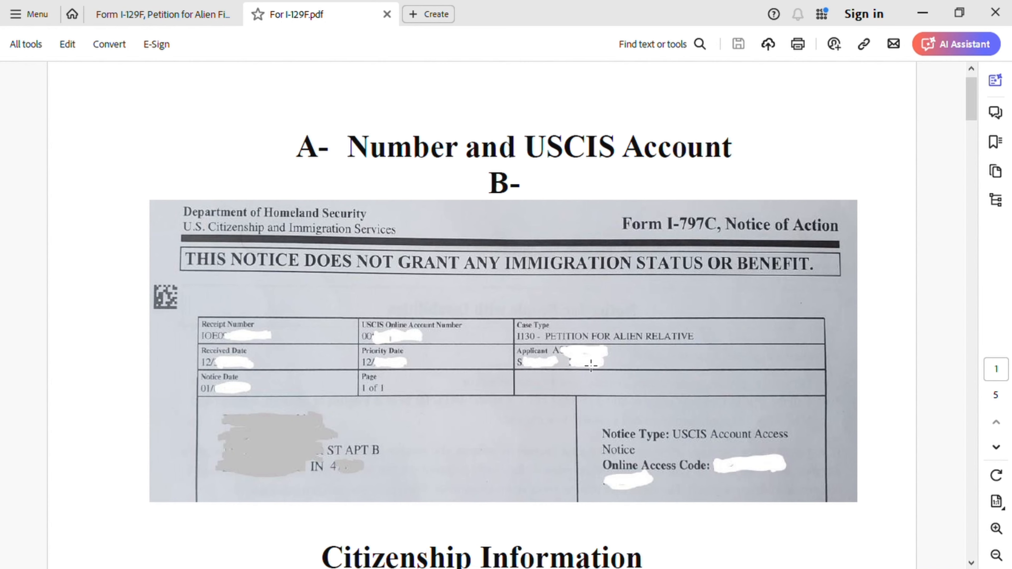
scroll(591, 365, "down", 10)
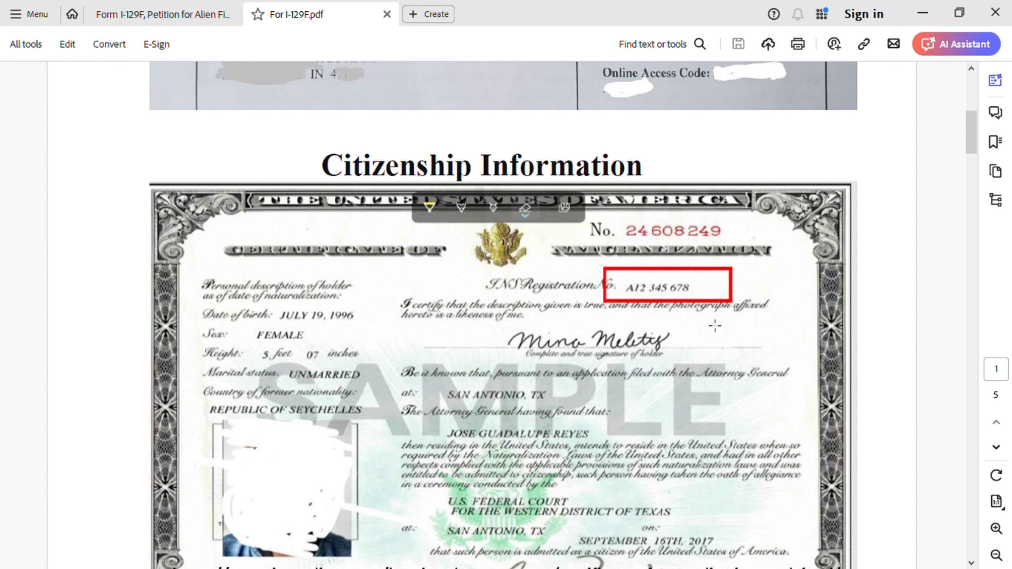
scroll(715, 326, "down", 1)
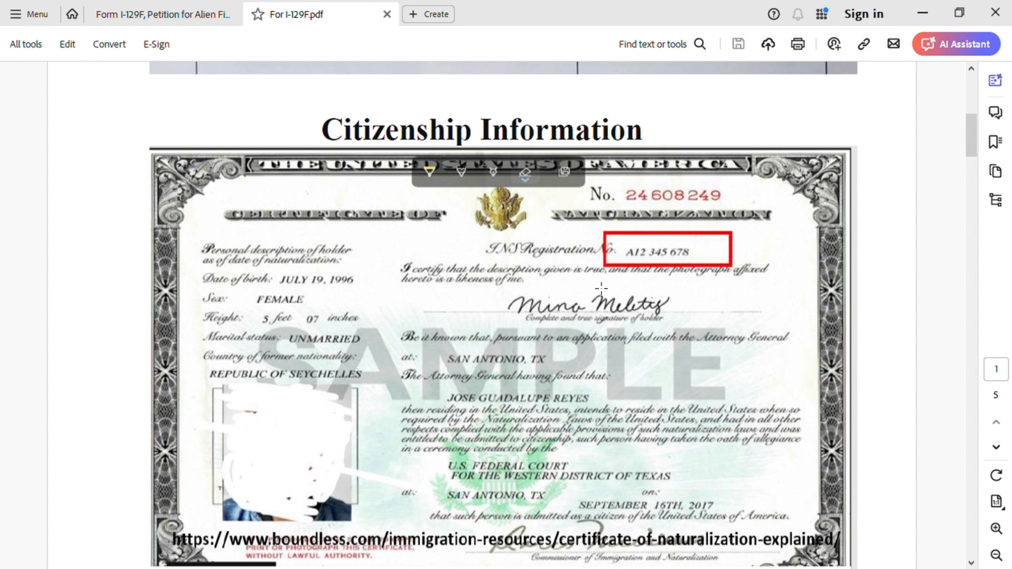
left_click(154, 17)
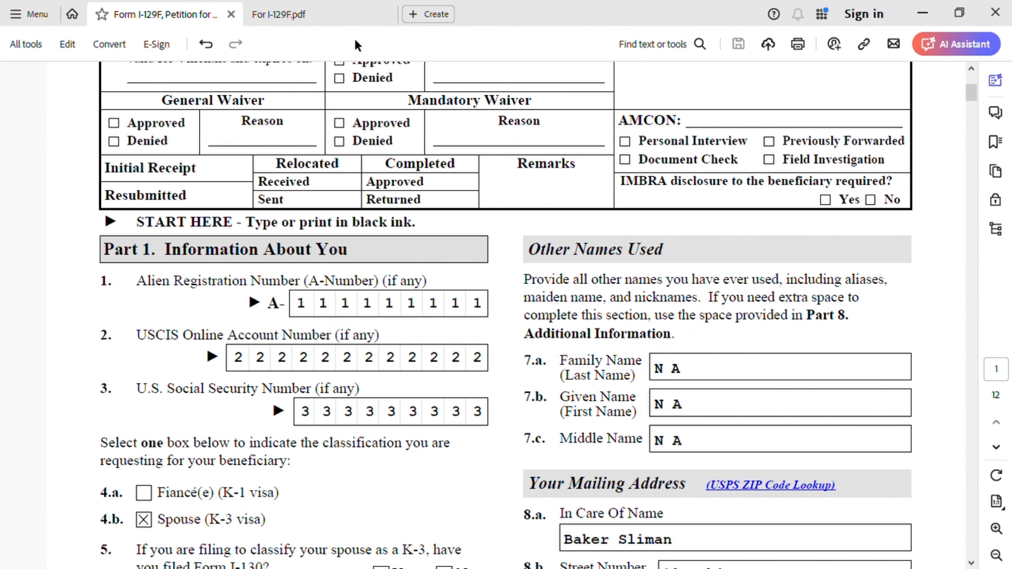
left_click(340, 16)
scroll(614, 233, "up", 6)
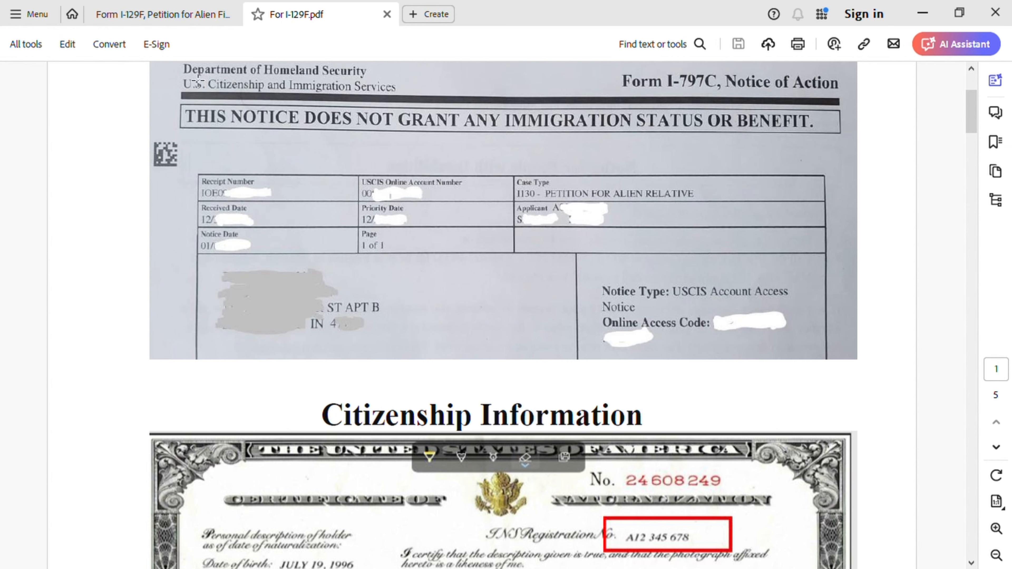
left_click(175, 20)
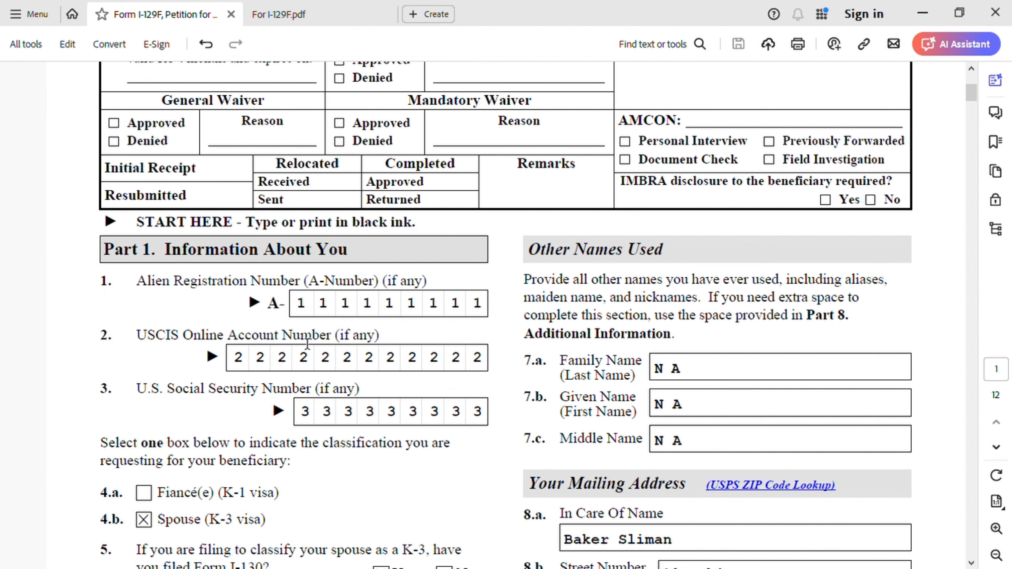
- Review the beneficiary classification, Form I-130 question, petitioner's full name and Other Names Used items in Part 1
scroll(379, 342, "down", 3)
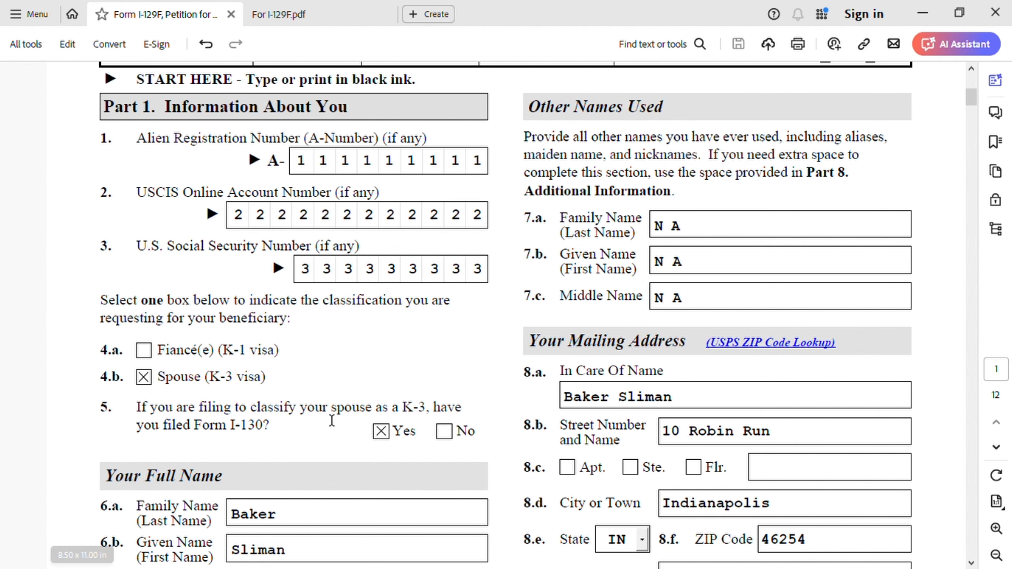
scroll(323, 395, "down", 5)
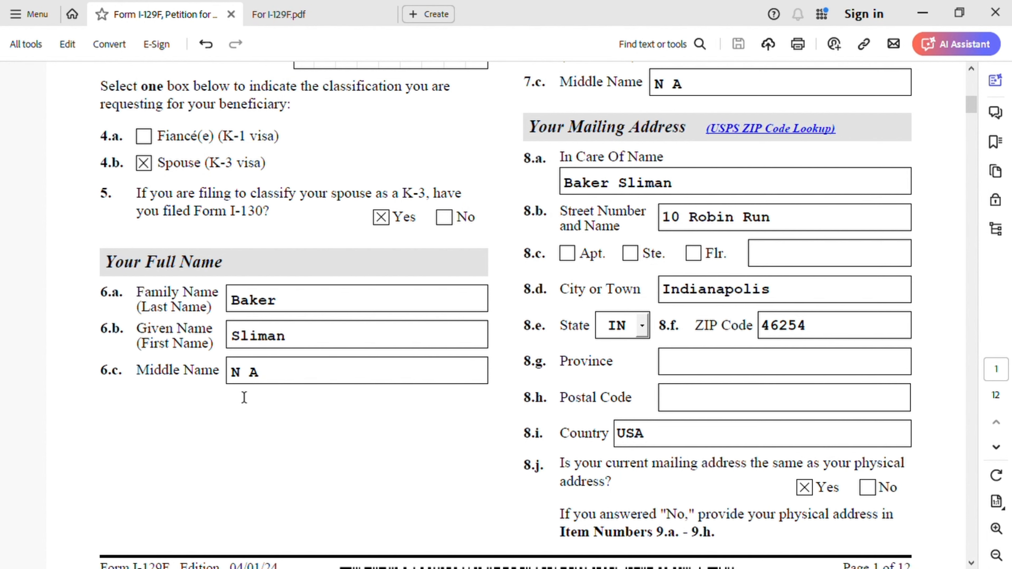
scroll(502, 429, "up", 6)
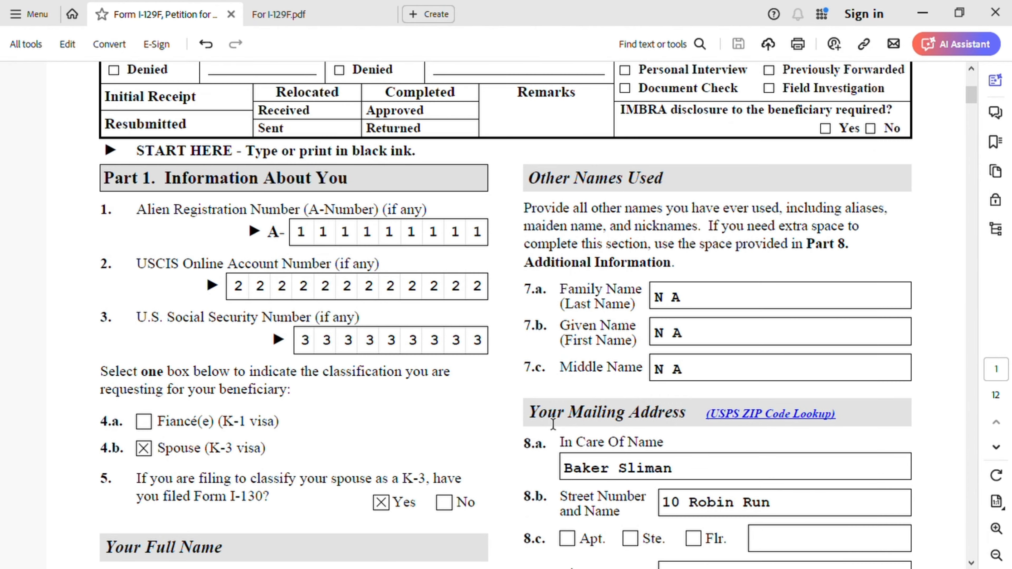
scroll(553, 424, "up", 2)
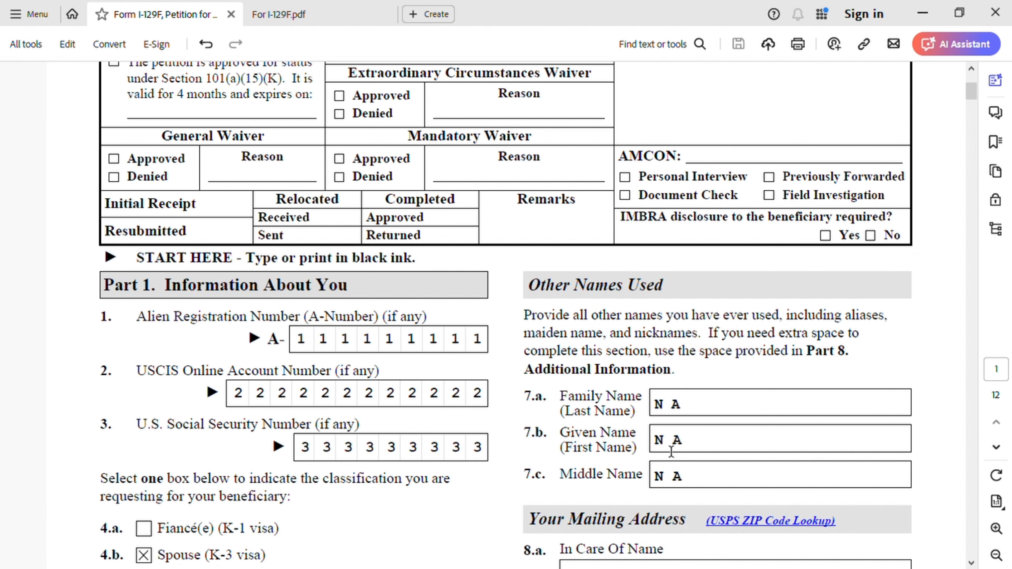
scroll(674, 506, "down", 1)
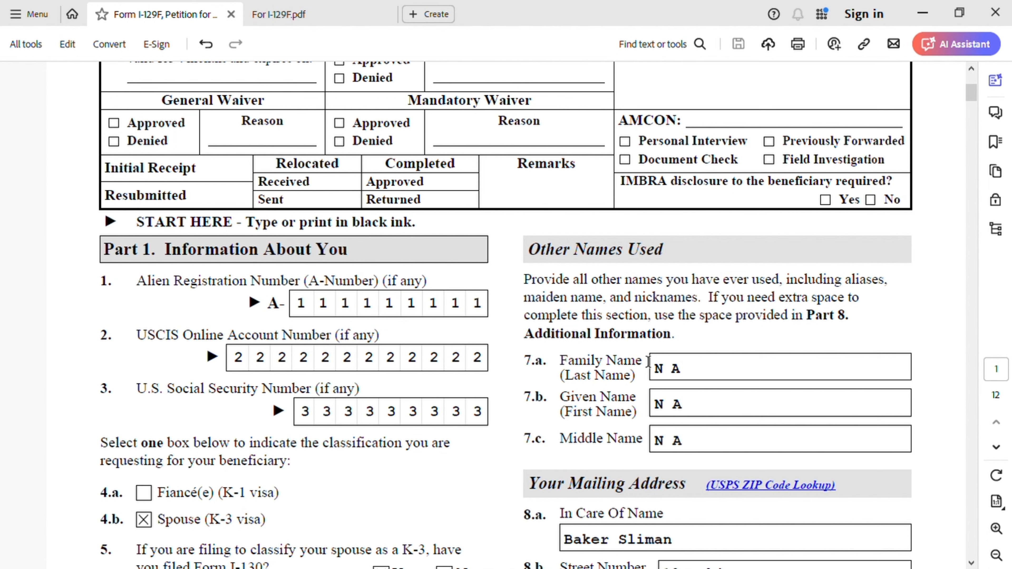
- Examine the petitioner's mailing address, items 8.a to 8.j, including the question about the physical address
scroll(671, 349, "down", 6)
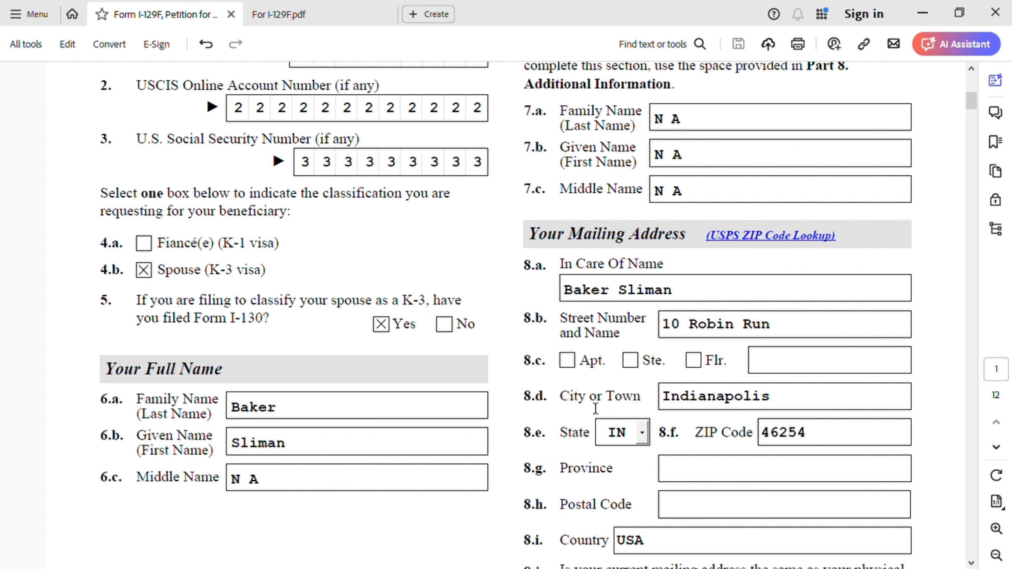
scroll(703, 411, "down", 1)
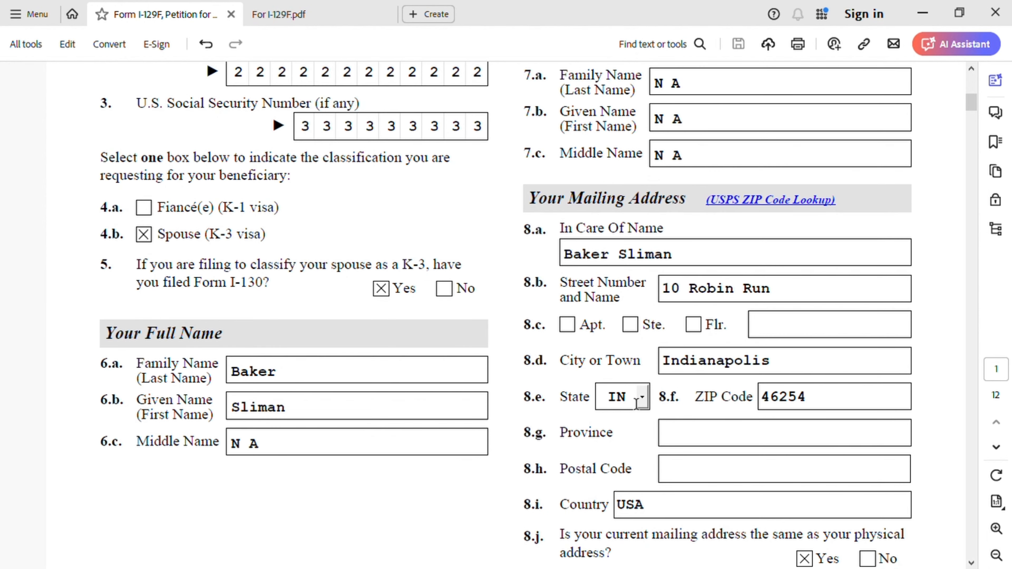
scroll(743, 409, "down", 2)
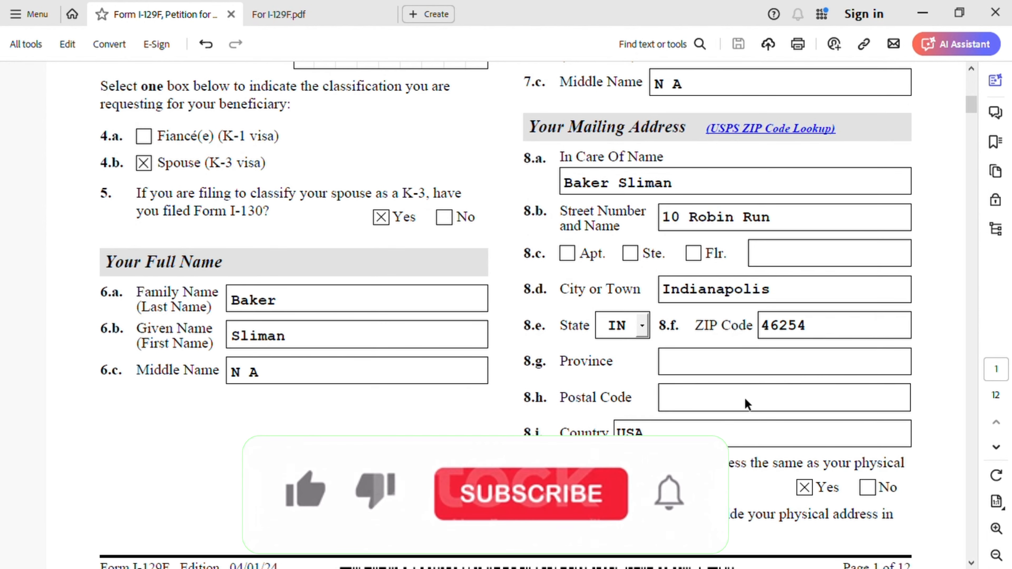
scroll(685, 419, "down", 2)
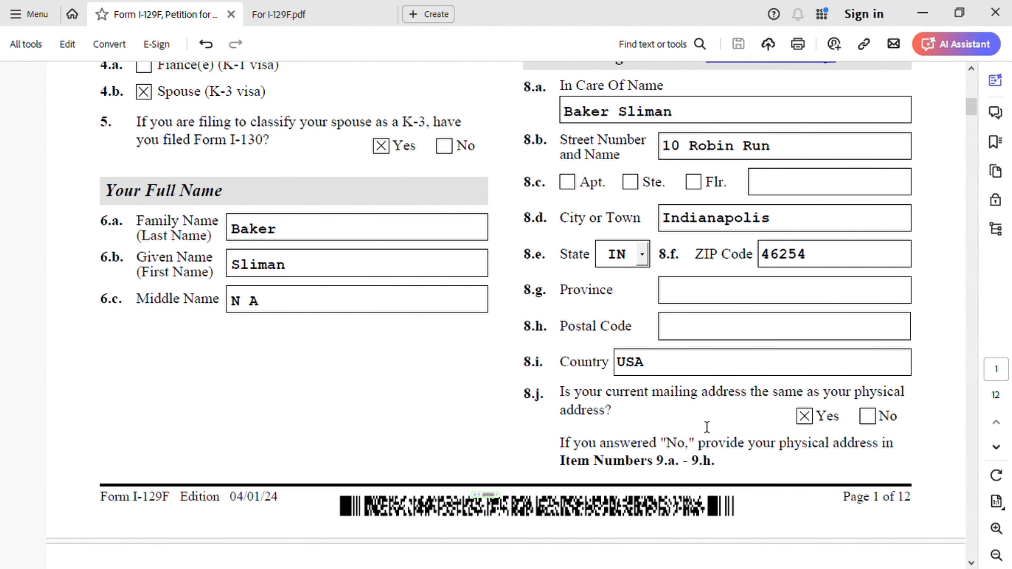
scroll(701, 445, "down", 2)
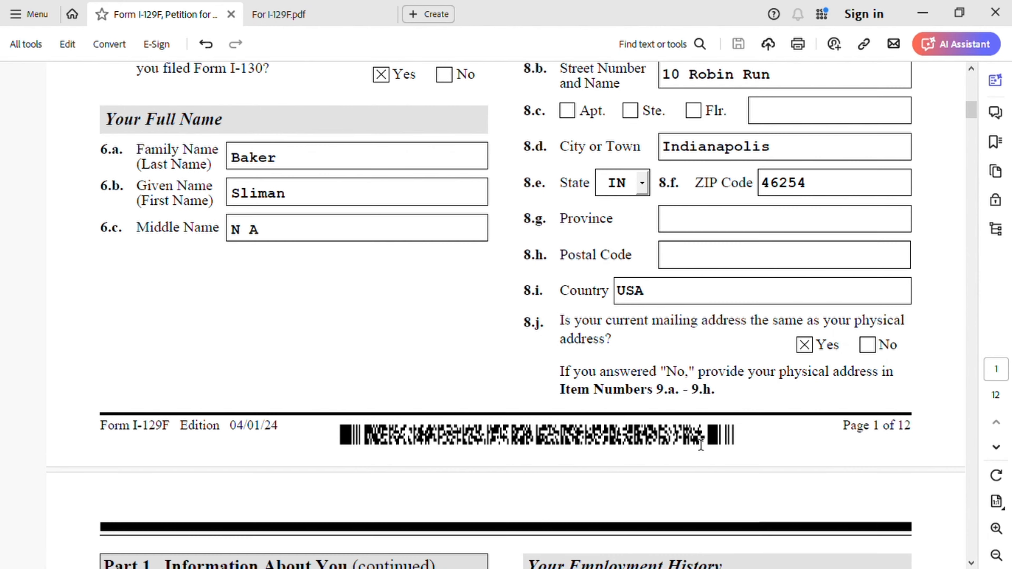
scroll(701, 445, "down", 1)
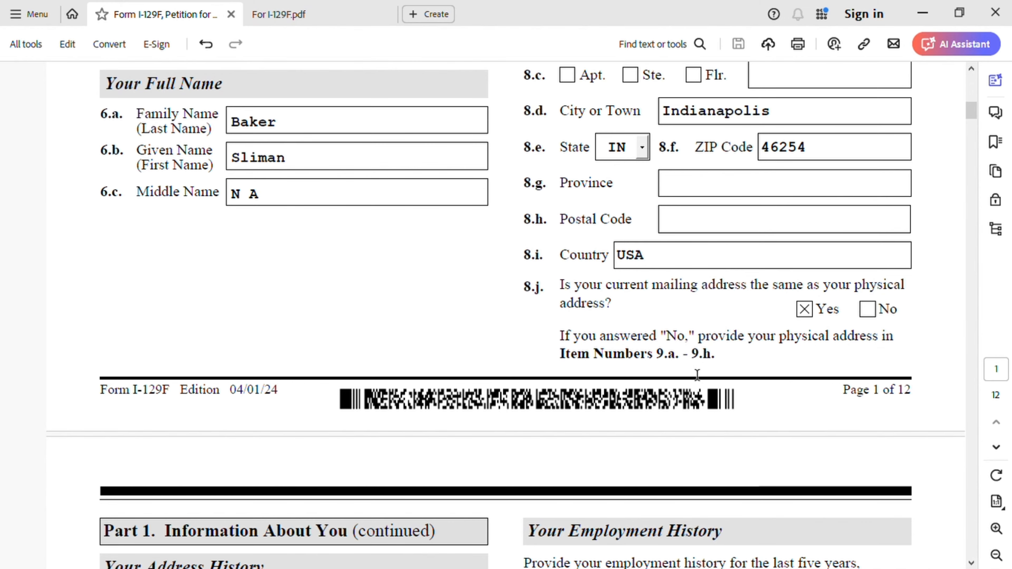
- Examine the Address History on page 2, covering Physical Address 1 with its dates and Physical Address 2
scroll(711, 361, "down", 10)
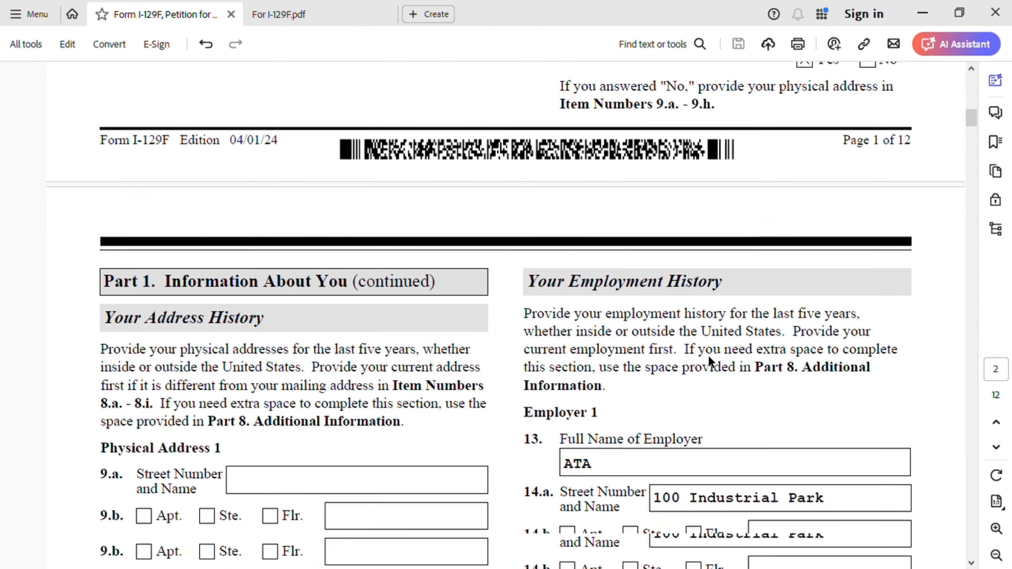
scroll(534, 355, "down", 1)
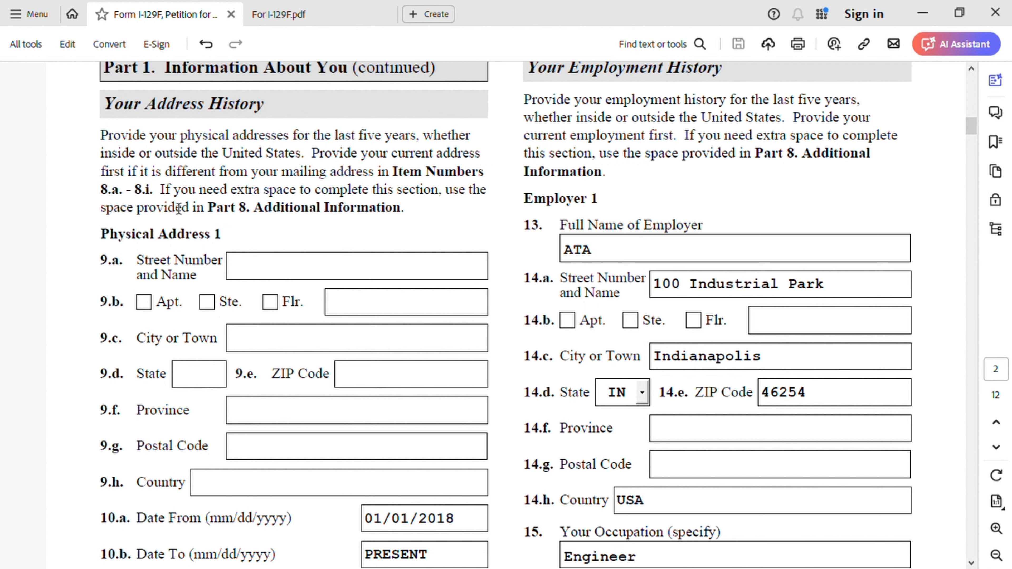
scroll(352, 268, "down", 1)
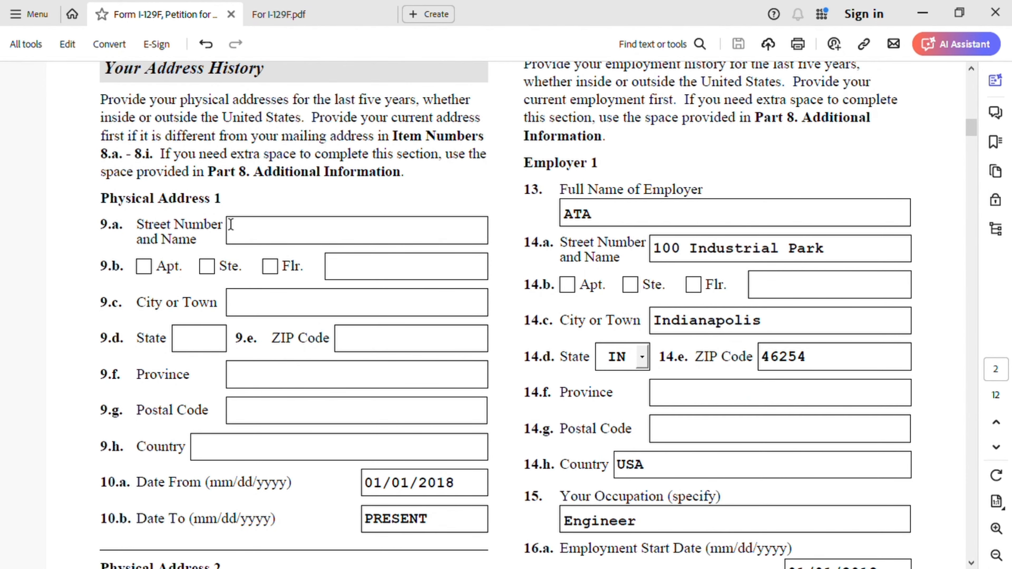
scroll(365, 232, "down", 1)
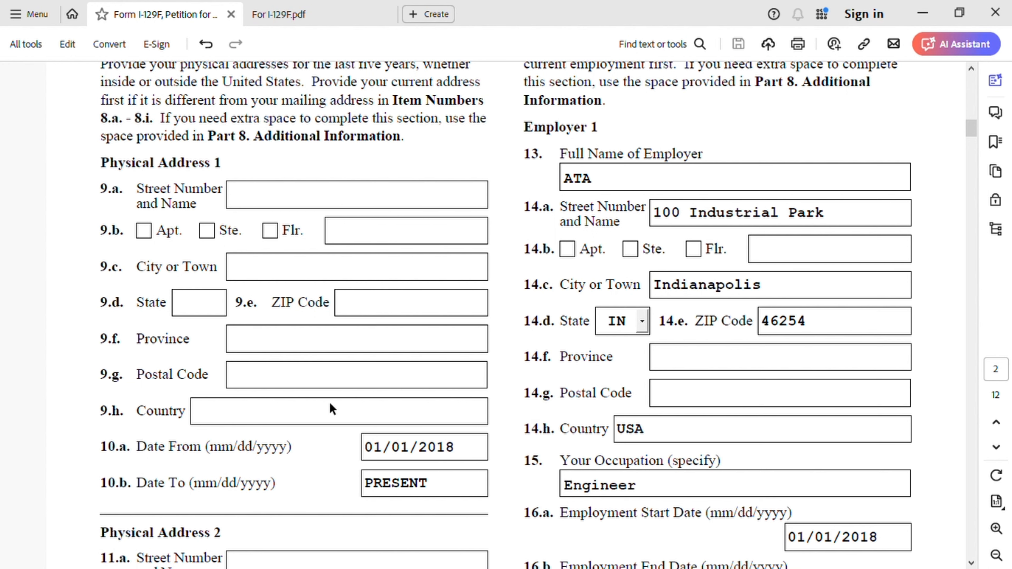
scroll(266, 429, "down", 3)
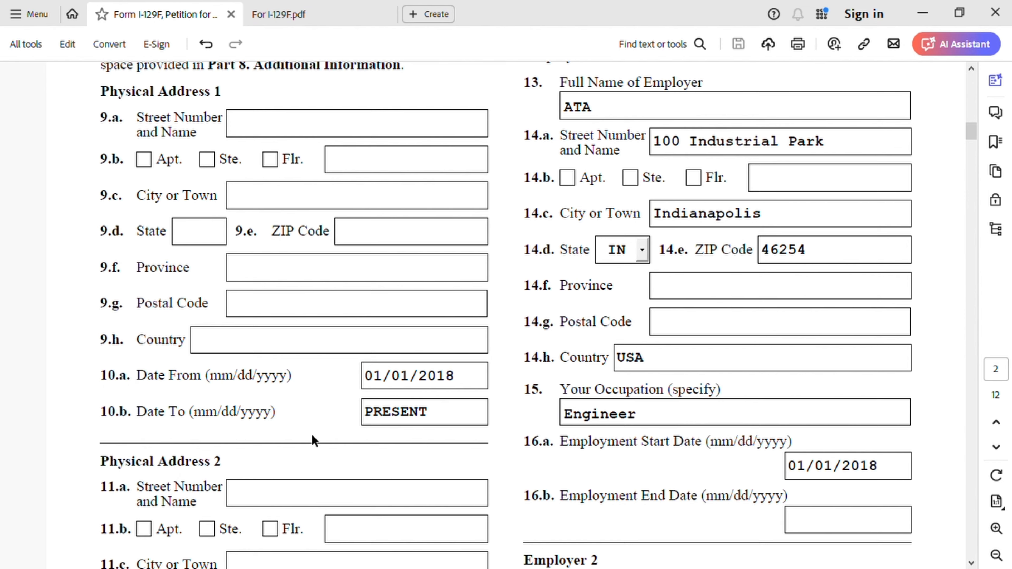
scroll(315, 441, "down", 1)
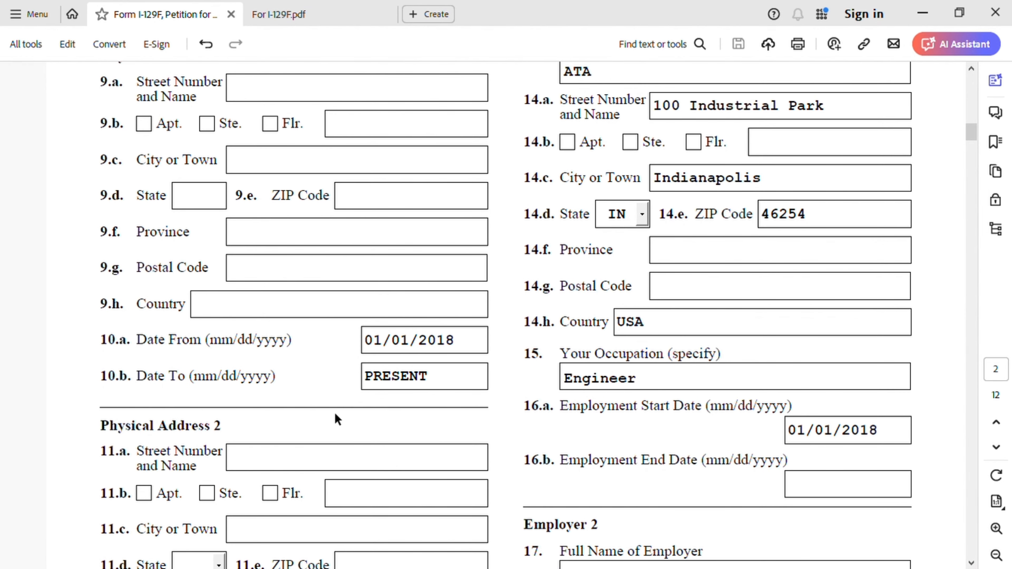
scroll(530, 446, "down", 9)
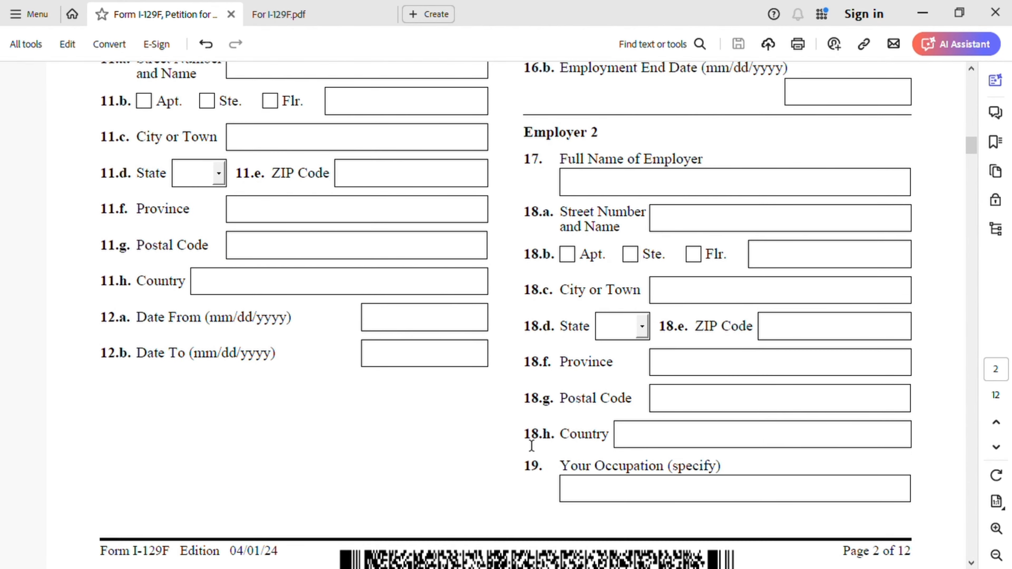
- Examine the Employment History on page 2, from Employer 1's name, address, occupation and dates to the Employer 2 entry
scroll(531, 445, "up", 12)
scroll(533, 445, "up", 4)
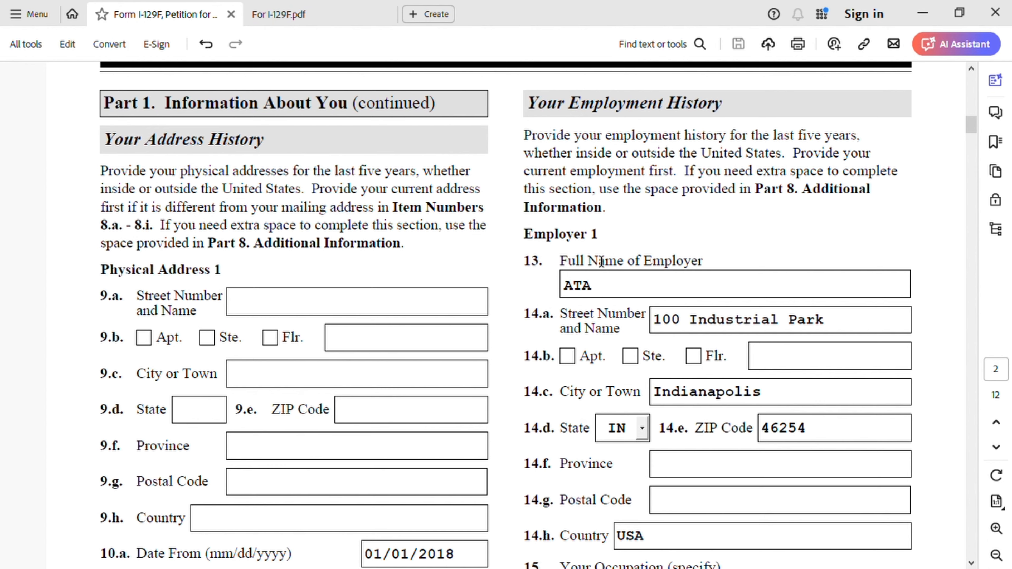
scroll(601, 303, "down", 1)
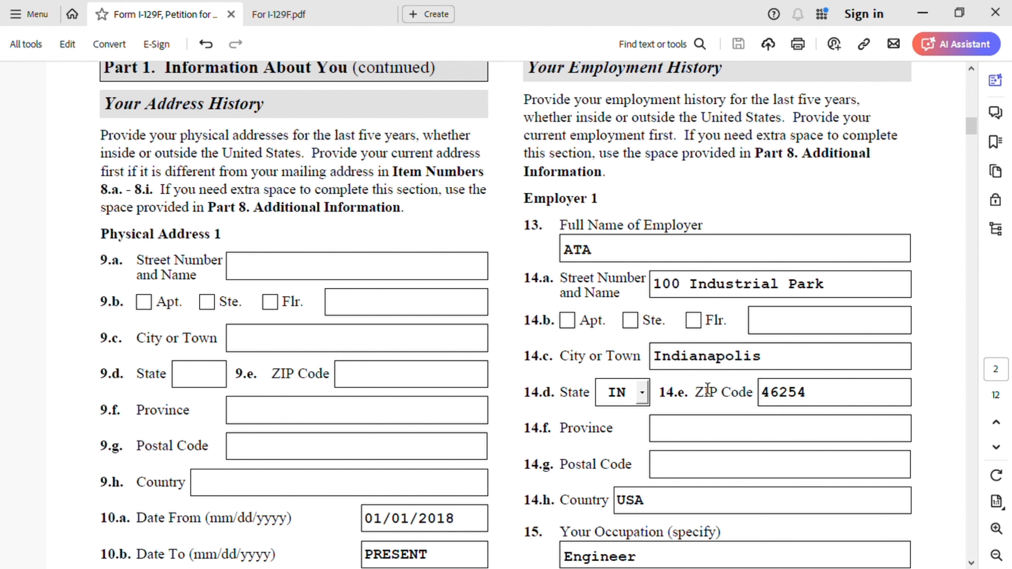
scroll(717, 383, "down", 2)
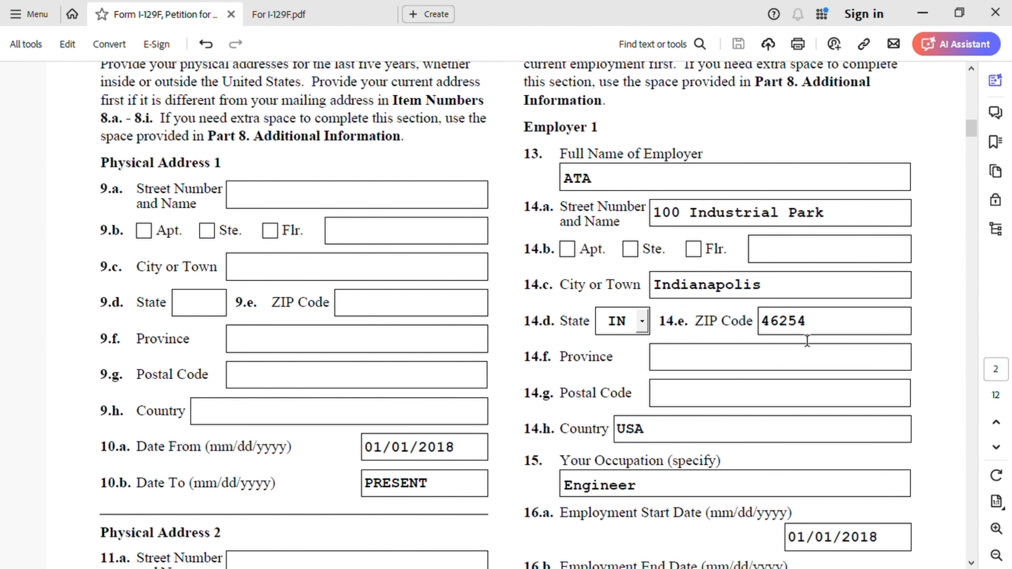
scroll(803, 342, "down", 2)
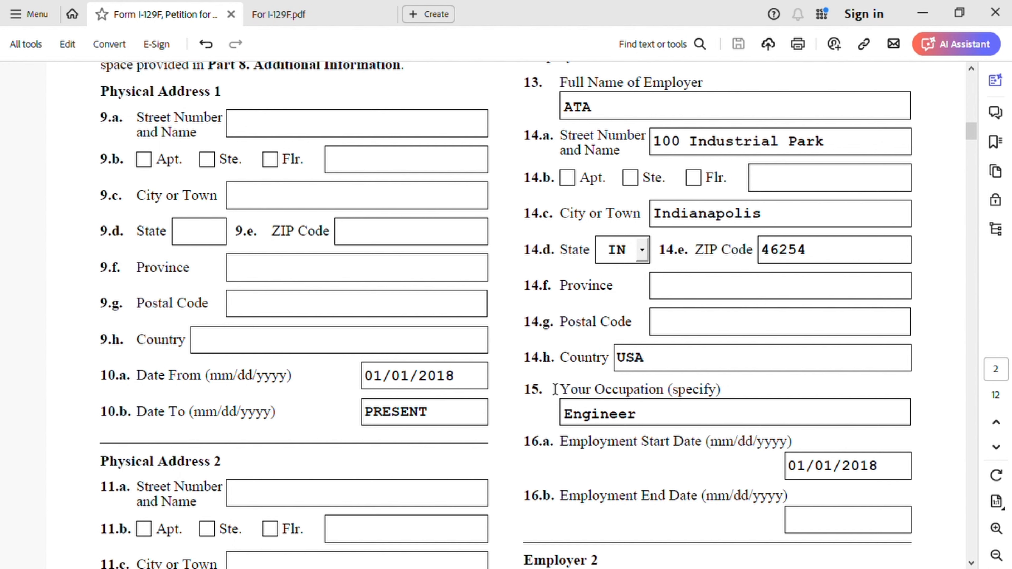
scroll(635, 415, "down", 2)
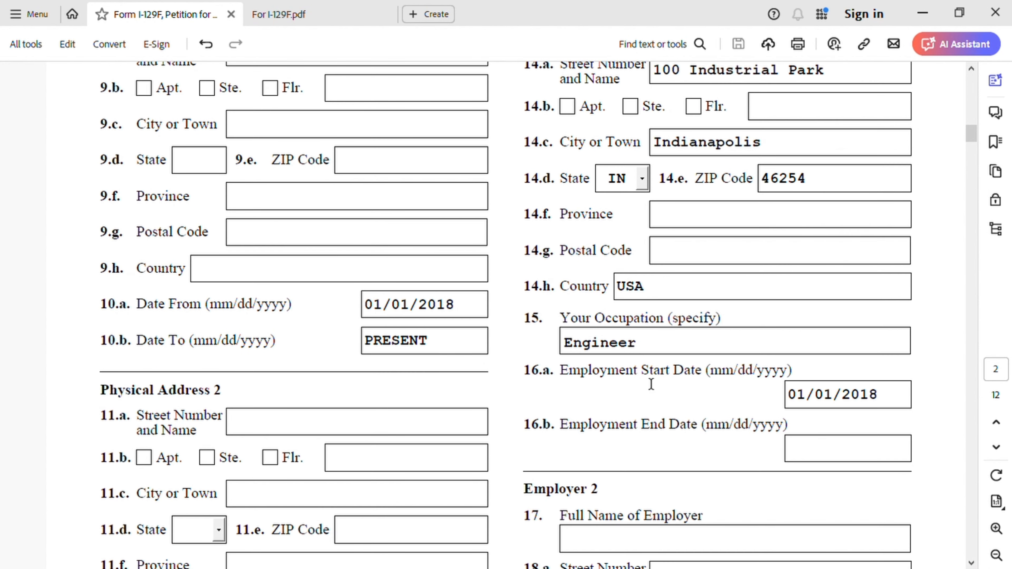
scroll(654, 383, "down", 1)
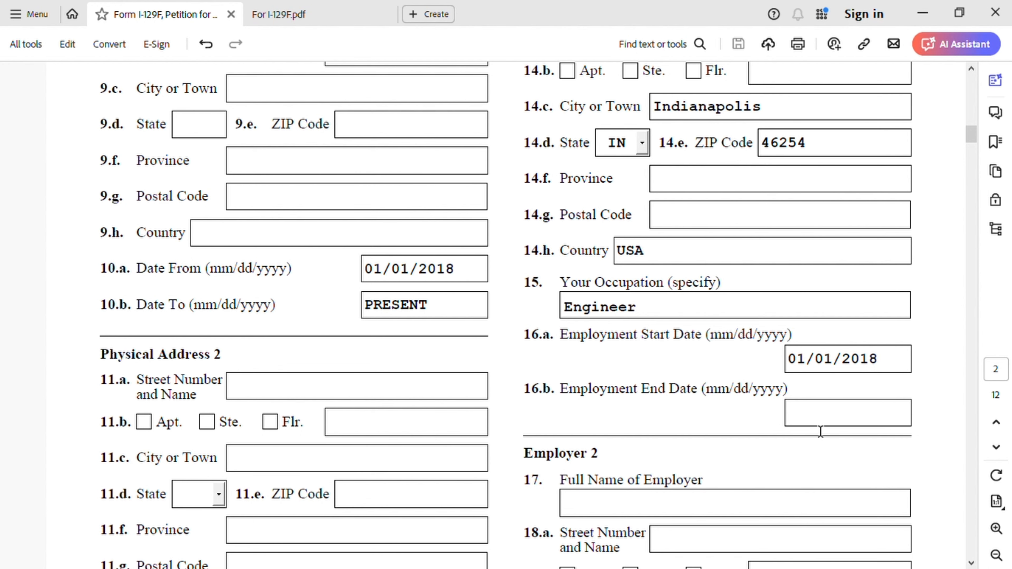
scroll(821, 430, "down", 3)
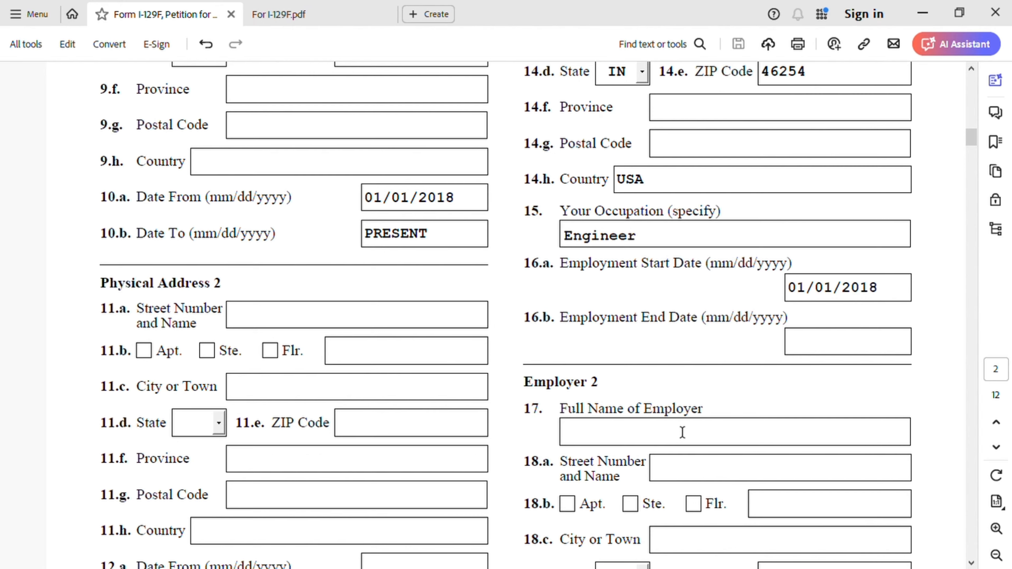
- Examine the petitioner's Other Information, items 21 to 26, and Parent 1's Information, items 27.a to 31.b, on page 3
scroll(682, 431, "down", 12)
scroll(682, 432, "down", 6)
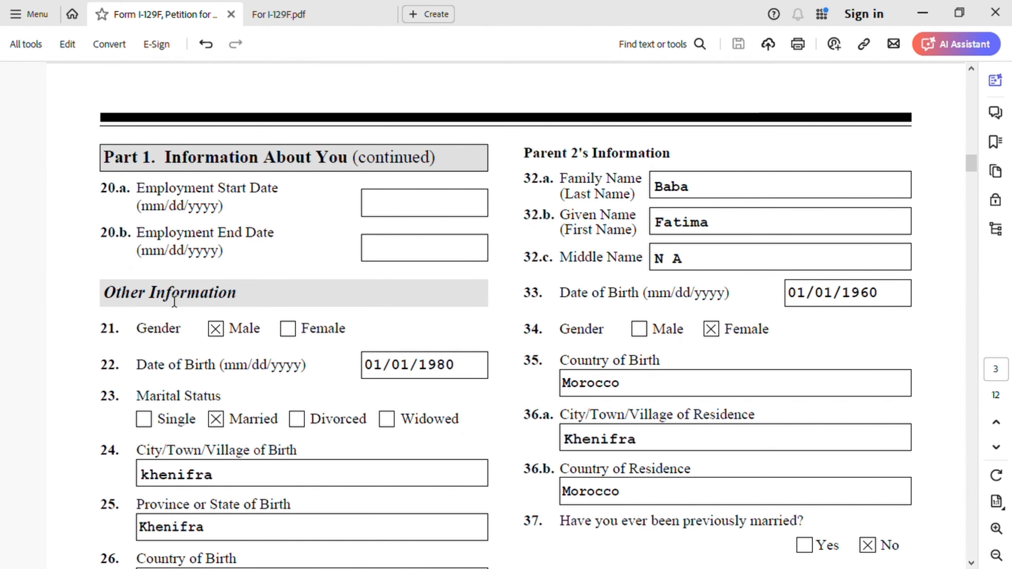
scroll(360, 295, "down", 4)
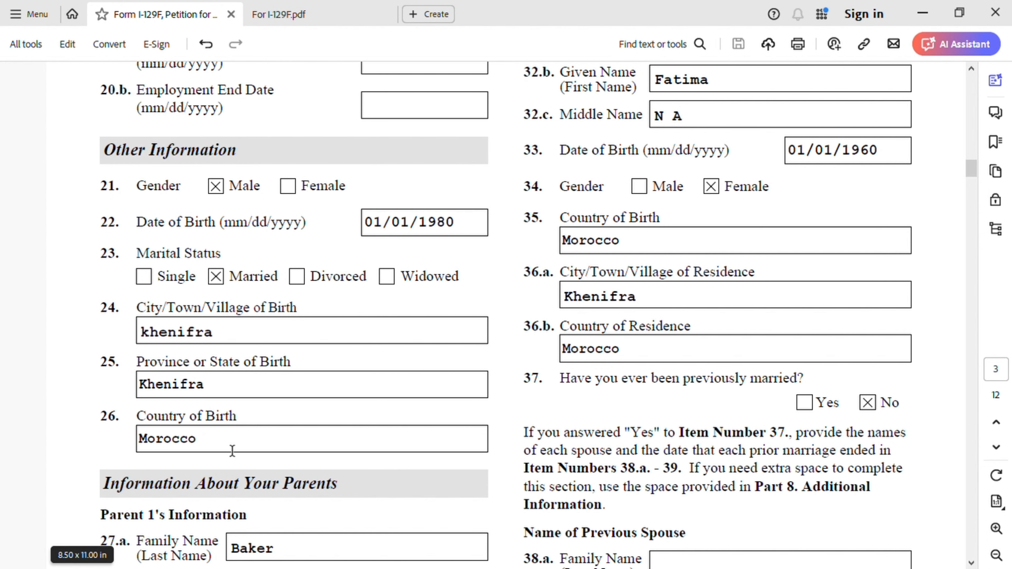
scroll(422, 449, "down", 5)
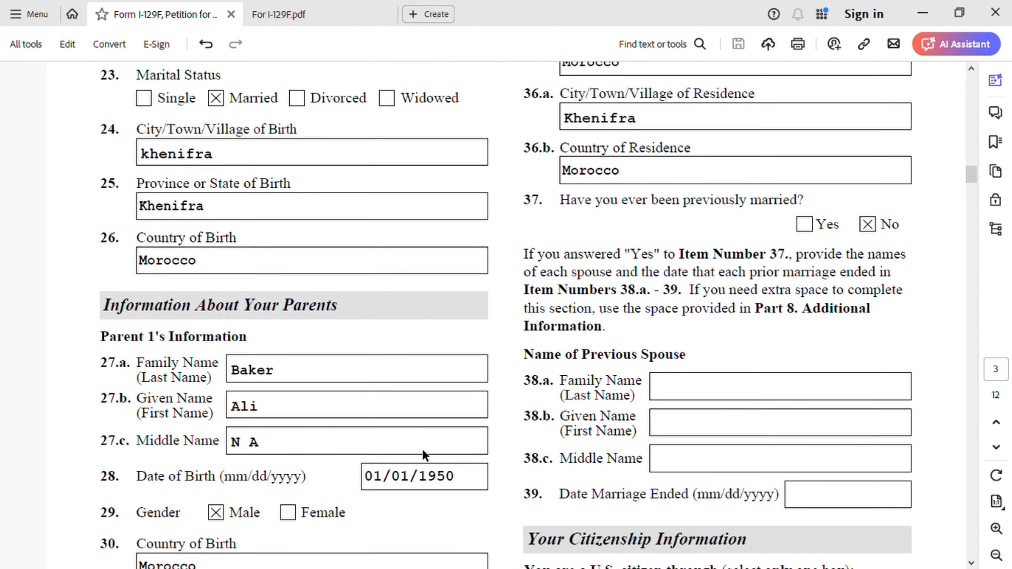
scroll(335, 332, "down", 1)
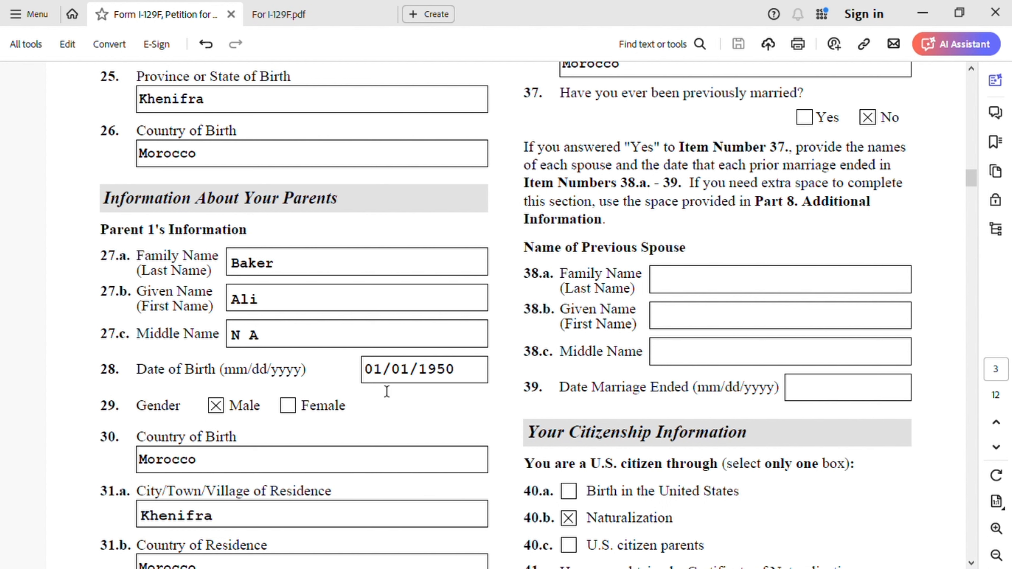
scroll(470, 397, "down", 2)
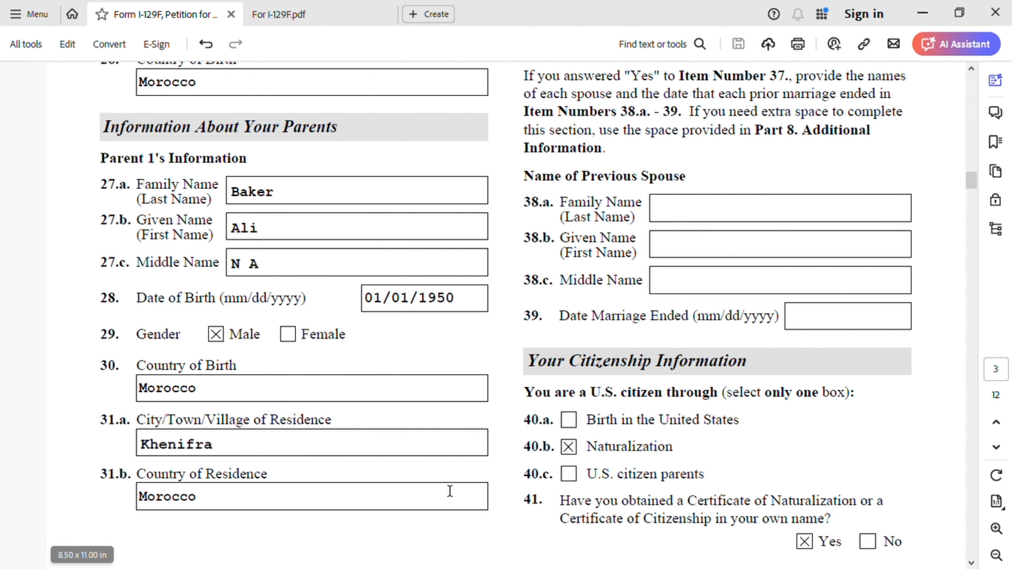
- Examine Parent 2's Information, items 32.a to 36.b, and the previous marriage items 37 to 39
scroll(447, 485, "down", 3)
scroll(665, 475, "up", 18)
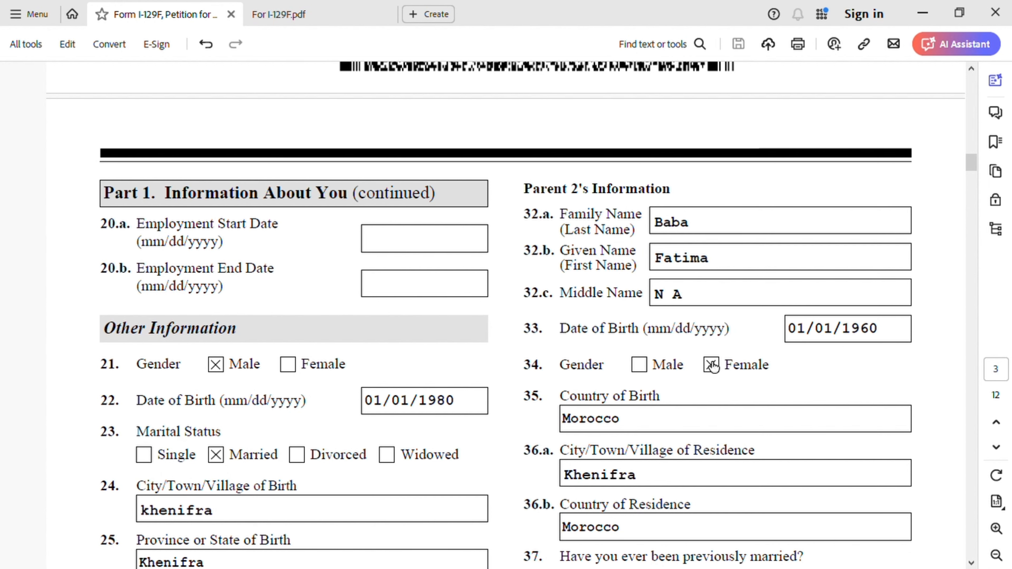
scroll(688, 388, "down", 2)
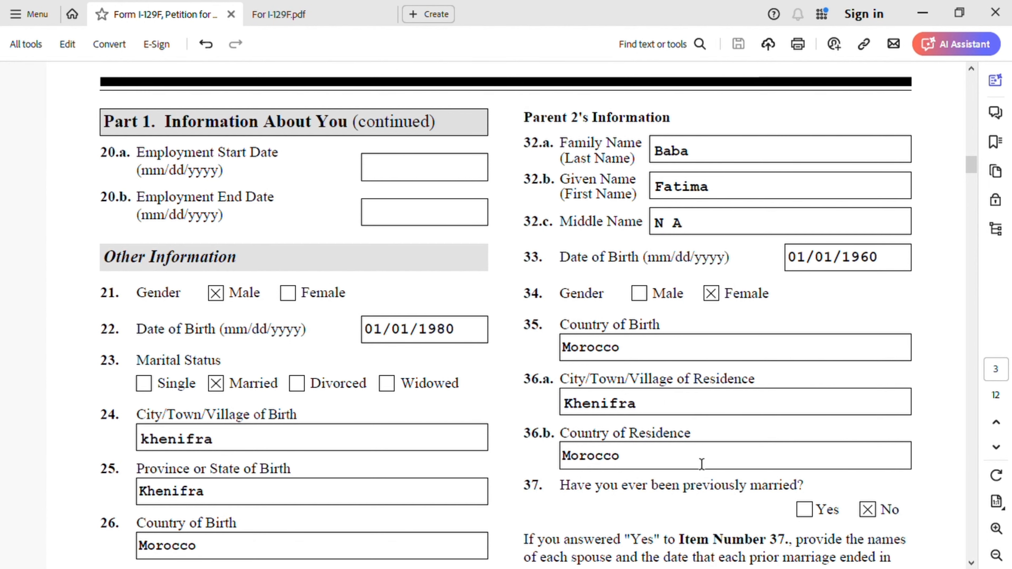
scroll(585, 459, "down", 8)
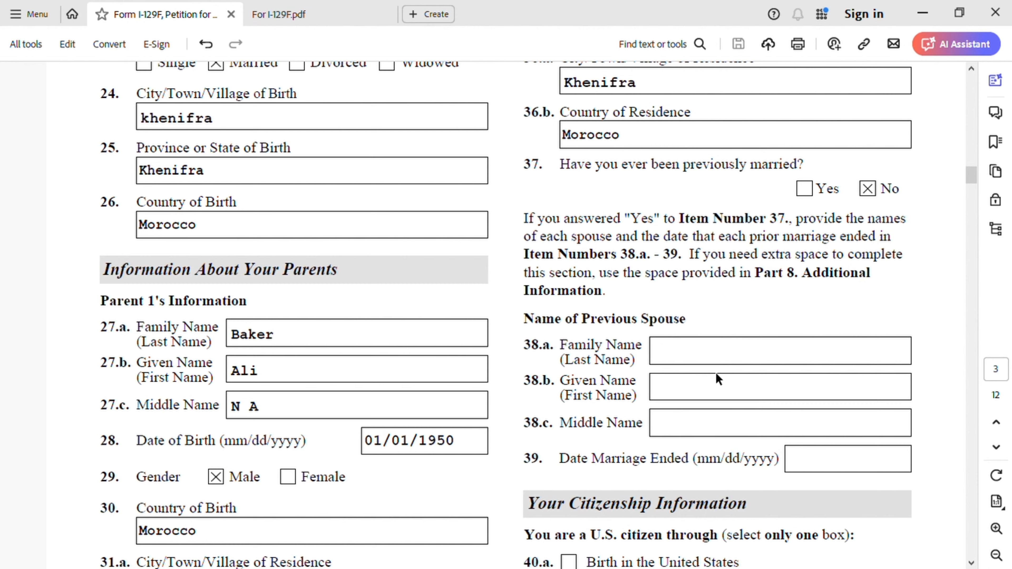
- Examine Your Citizenship Information, from items 40.a to 41 on page 3 to the certificate items 42.a to 42.c on page 4
scroll(715, 376, "down", 6)
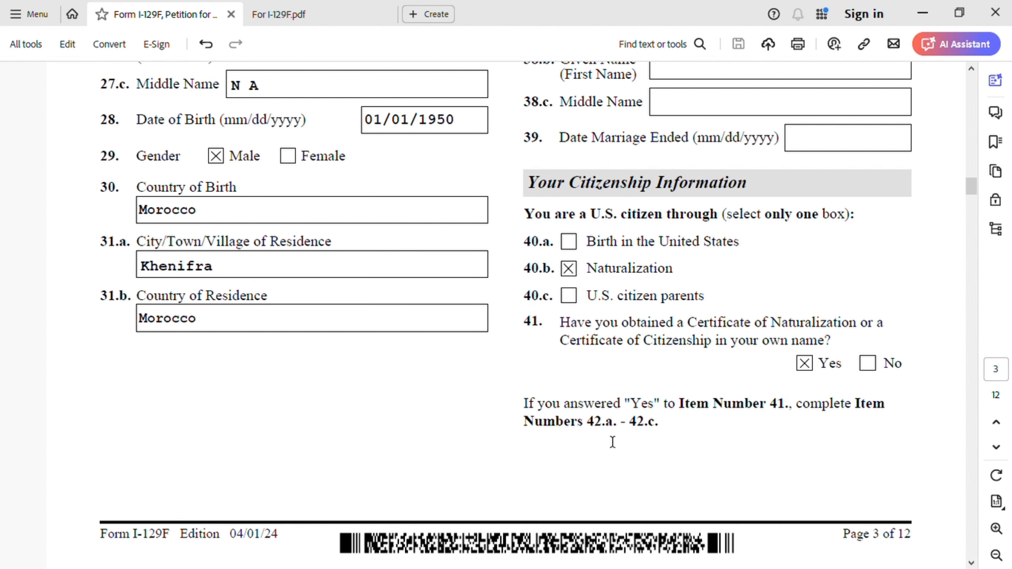
scroll(644, 446, "down", 6)
scroll(637, 446, "down", 3)
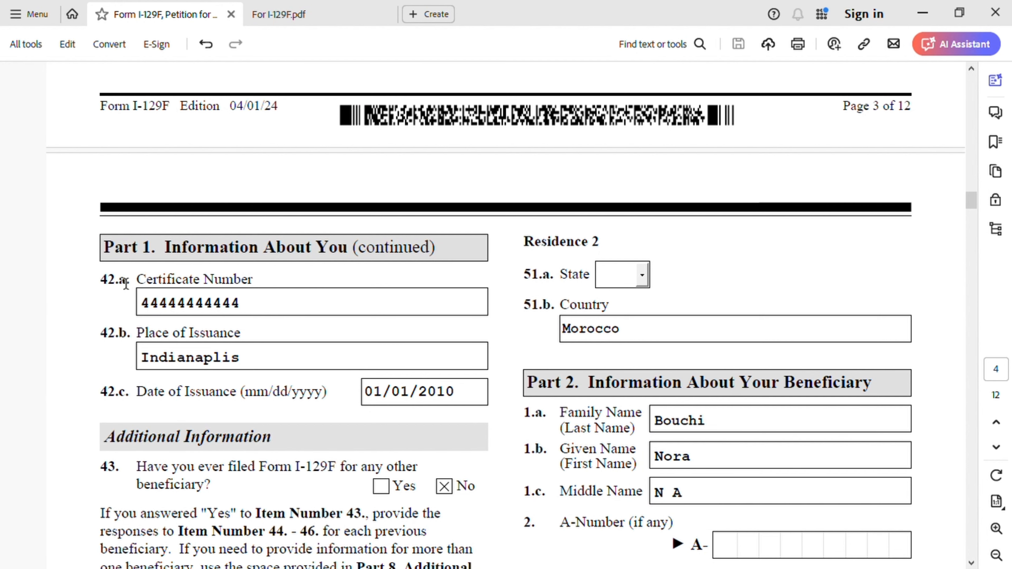
- Compare the sample Certificate of Naturalization in For I-129F.pdf with the form's certificate number, place of issuance and date of issuance items
left_click(281, 15)
scroll(498, 327, "down", 5)
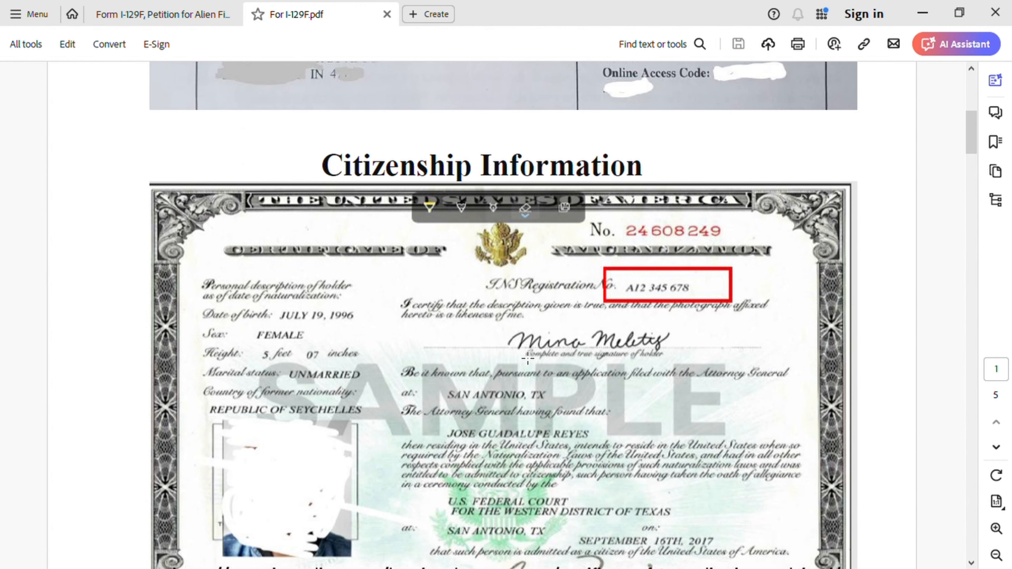
scroll(528, 359, "down", 2)
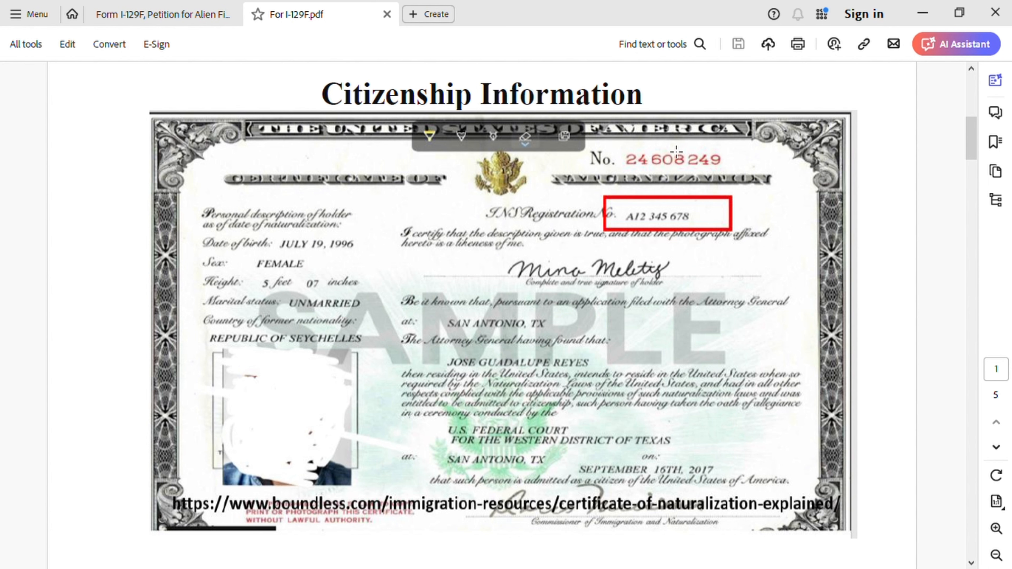
left_click(201, 16)
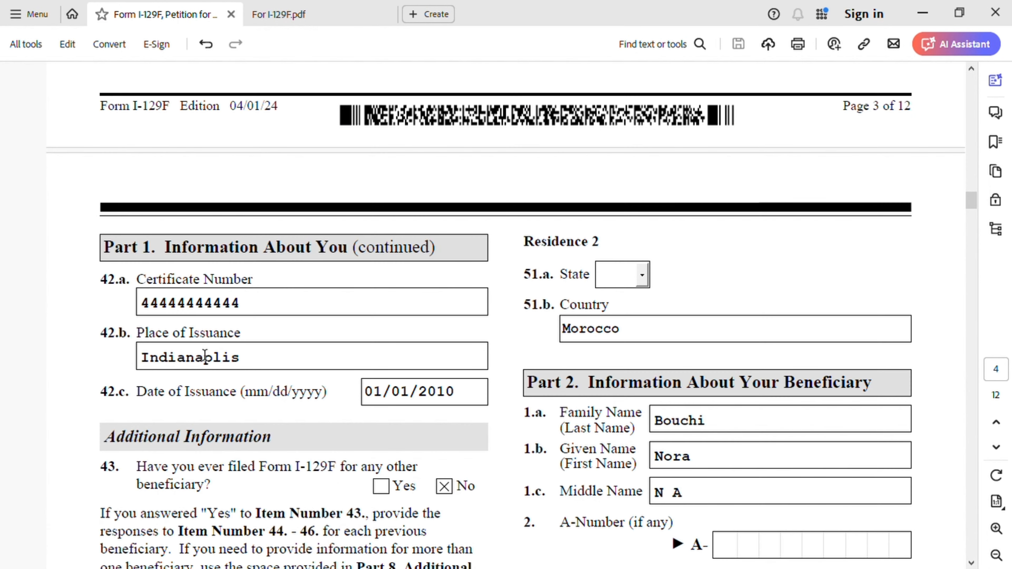
left_click(279, 14)
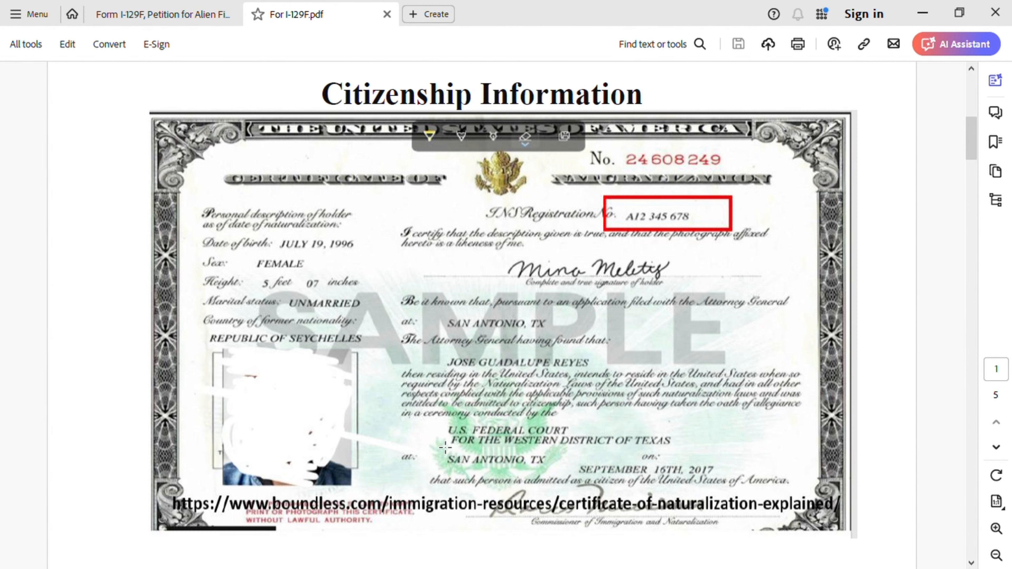
left_click(140, 20)
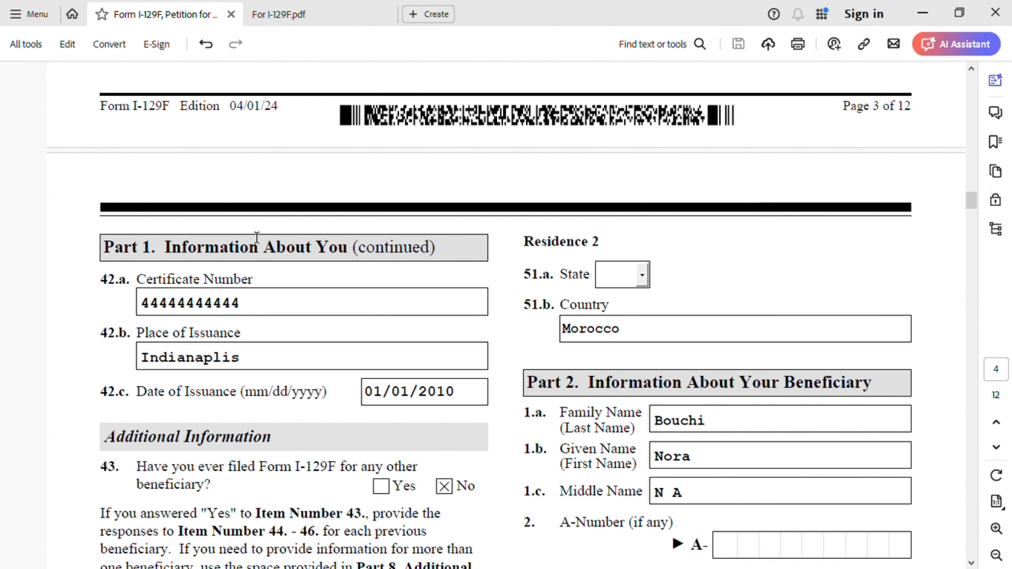
left_click(286, 18)
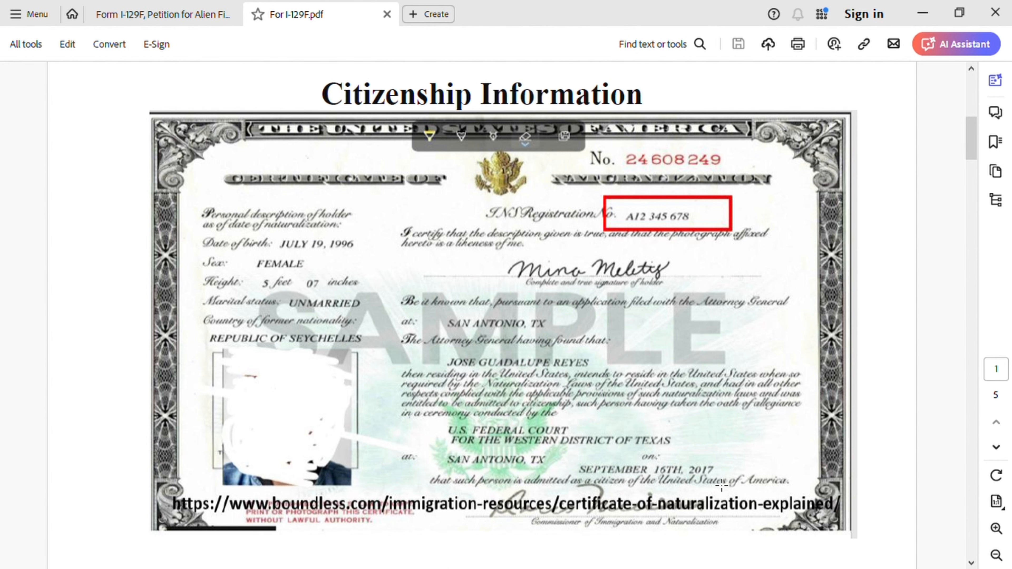
left_click(163, 14)
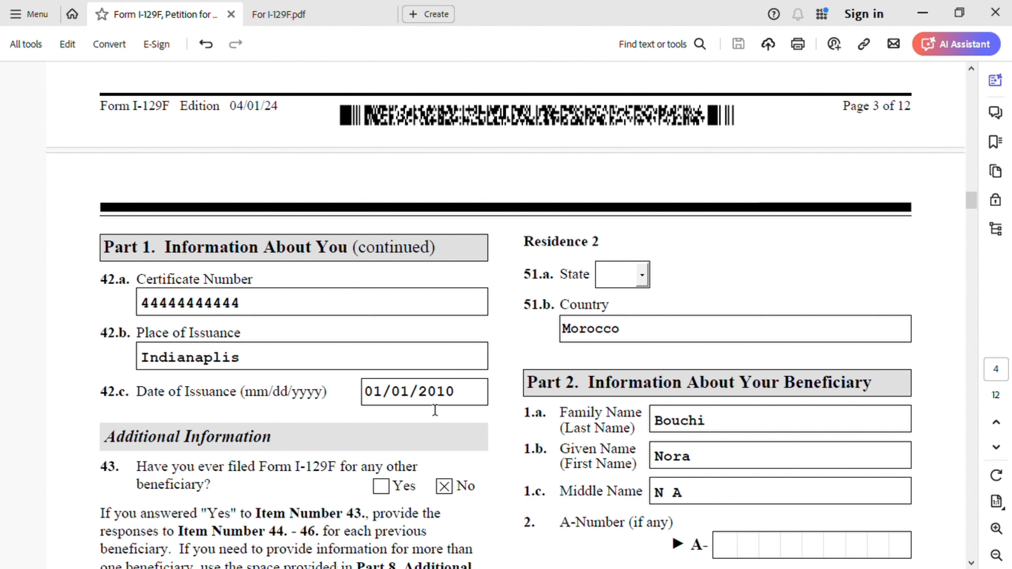
- Examine the Additional Information items 43 to 49.b, covering previous Form I-129F filings and children under 18 years of age
scroll(435, 410, "down", 6)
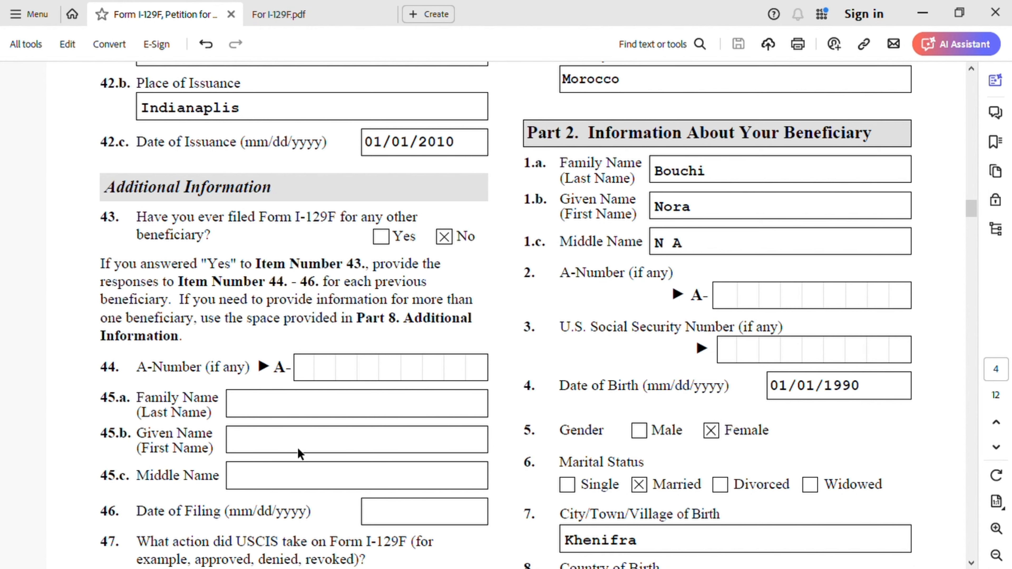
scroll(300, 453, "down", 5)
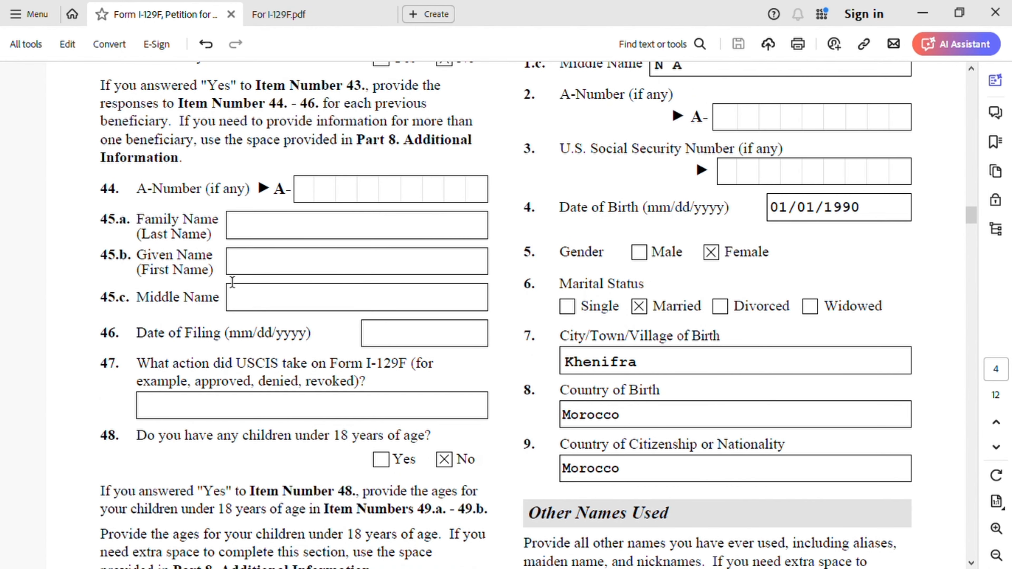
scroll(325, 165, "up", 1)
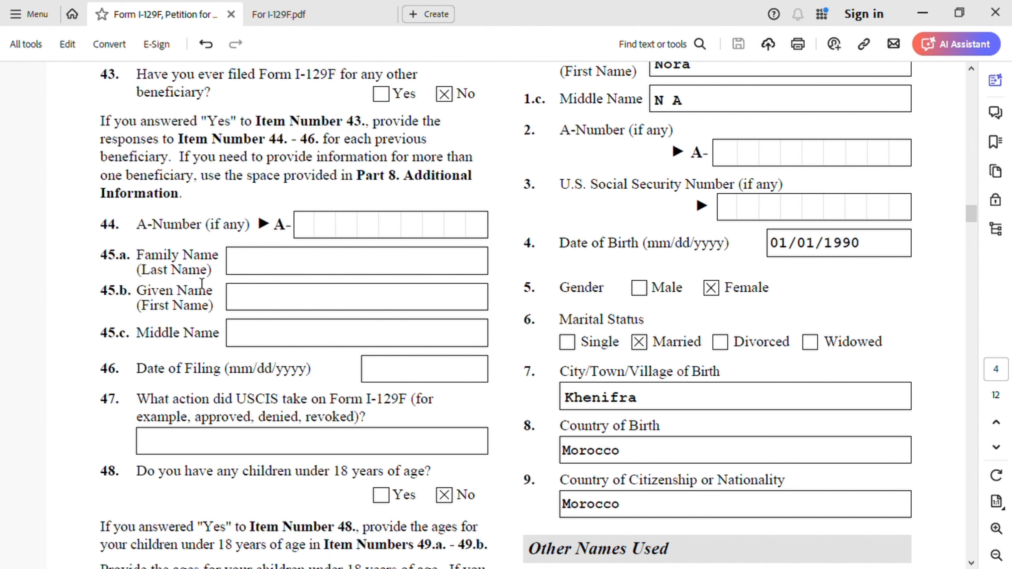
scroll(335, 426, "down", 3)
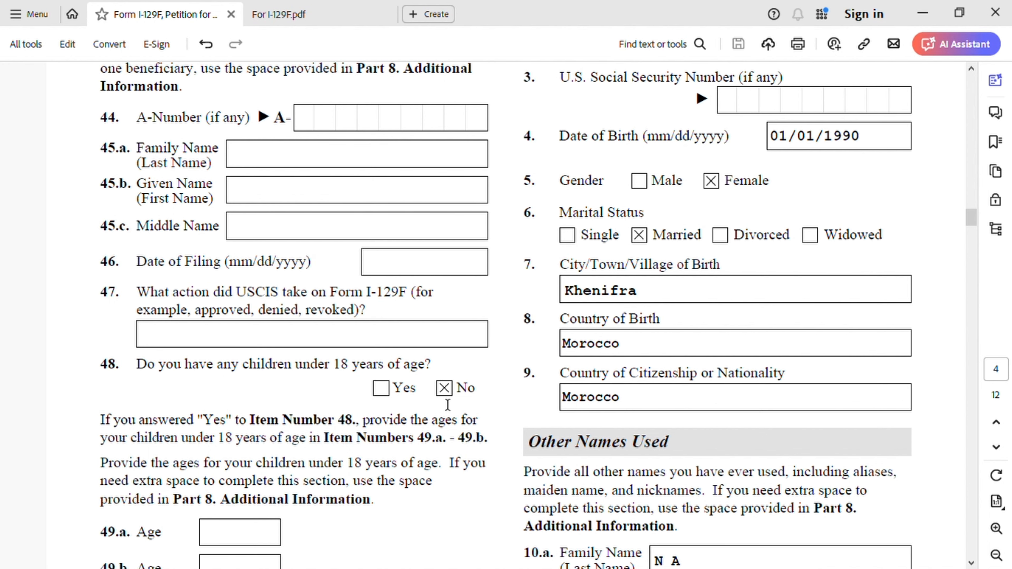
scroll(446, 407, "down", 4)
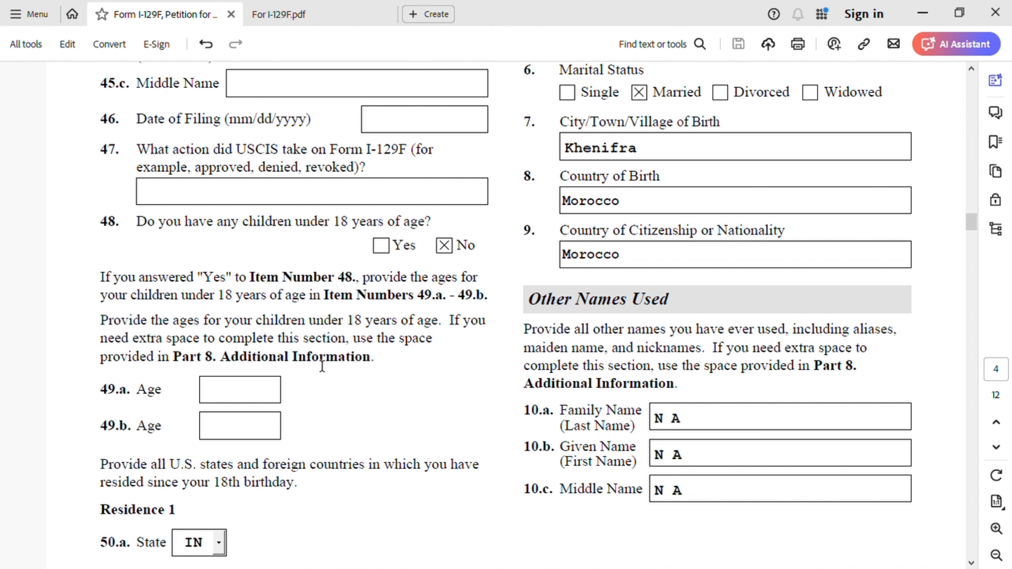
- Examine the petitioner's residences since the 18th birthday, Residence 1 in items 50.a and 50.b and Residence 2 in items 51.a and 51.b
scroll(264, 418, "down", 4)
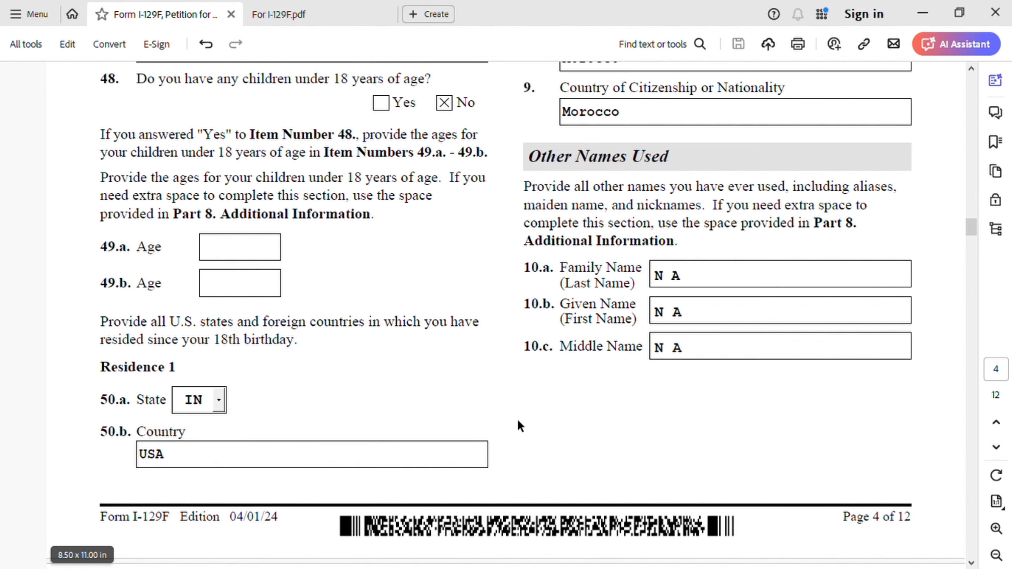
scroll(518, 419, "up", 10)
scroll(518, 418, "up", 5)
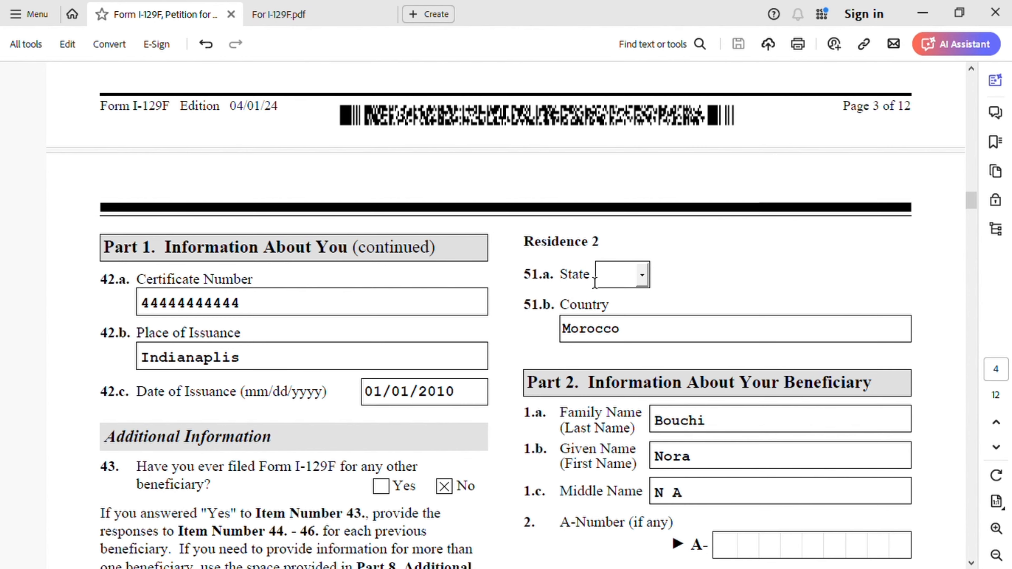
scroll(538, 306, "down", 15)
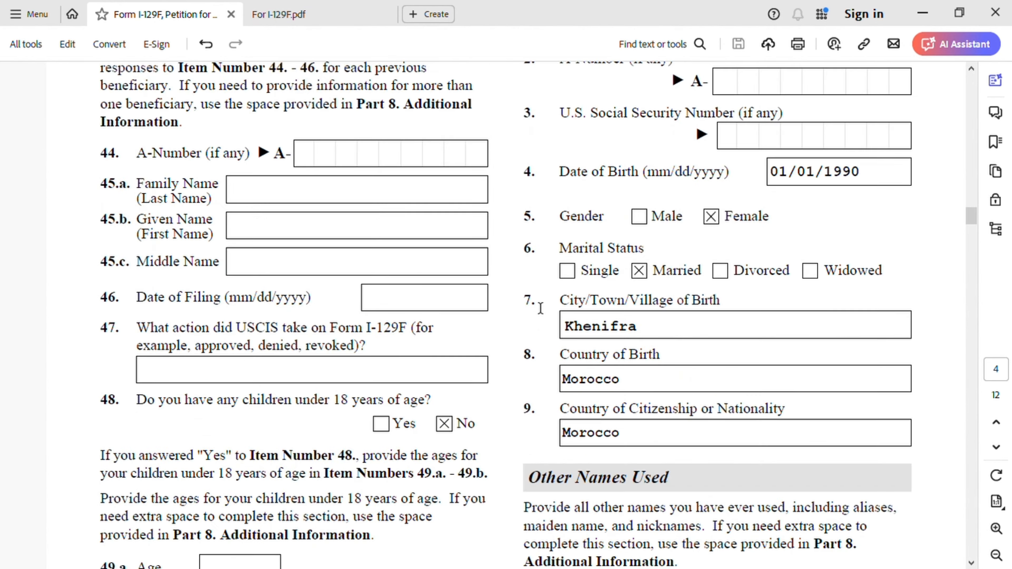
scroll(858, 393, "up", 15)
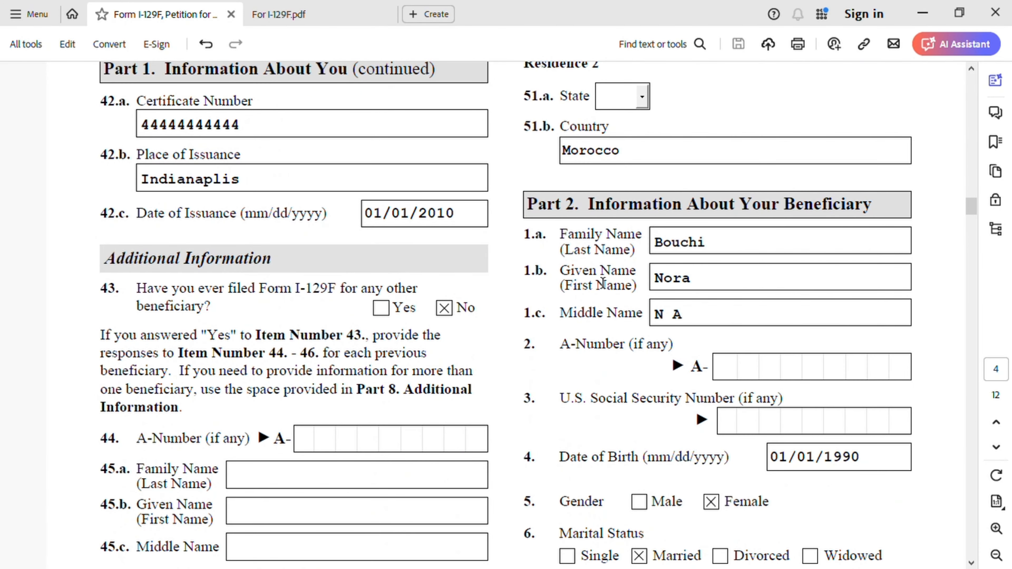
scroll(602, 284, "up", 2)
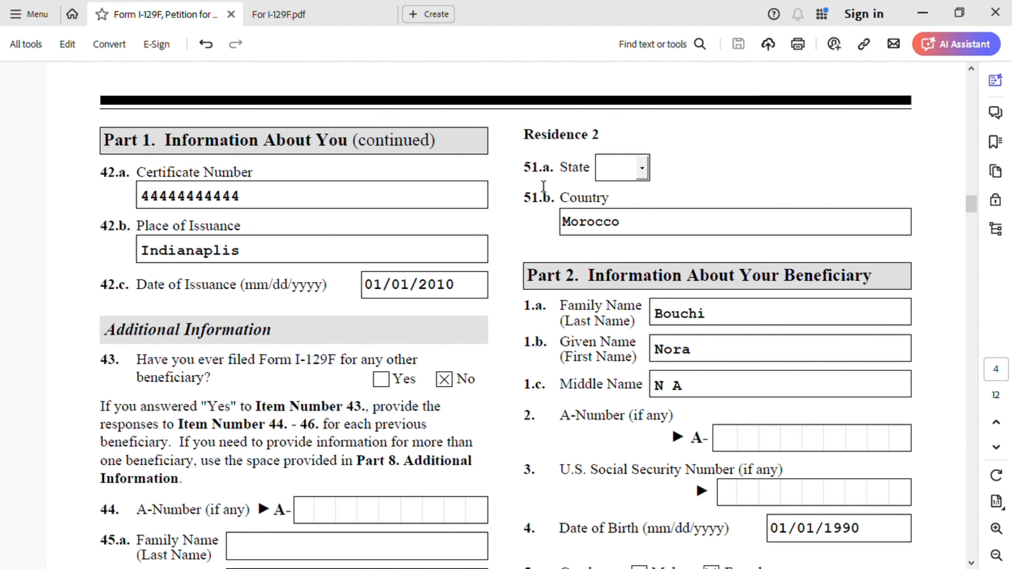
- Consult the Part 8 Additional Information entry on page 12 that supplies the state for item 51.a
scroll(510, 267, "down", 10)
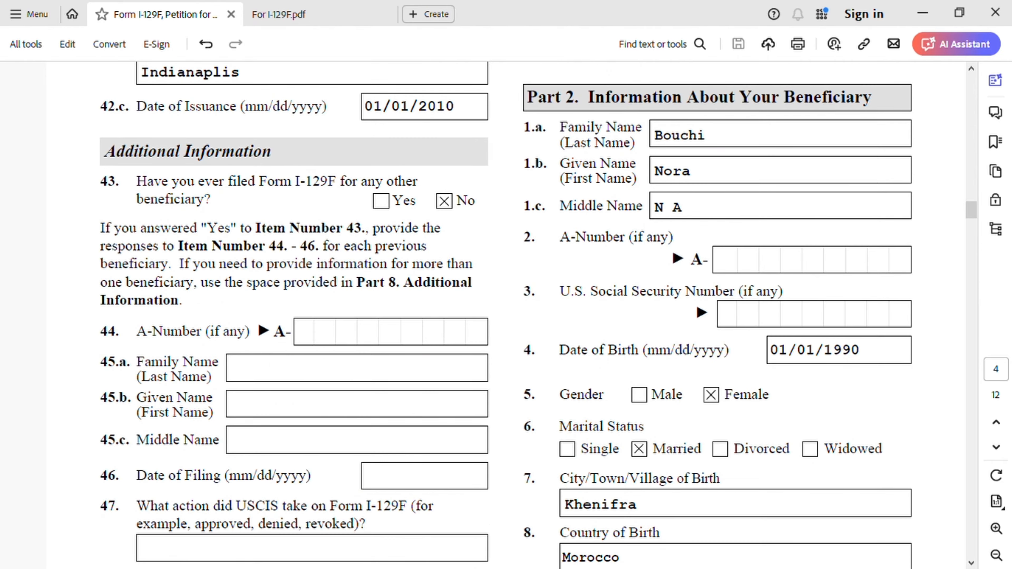
scroll(512, 456, "down", 20)
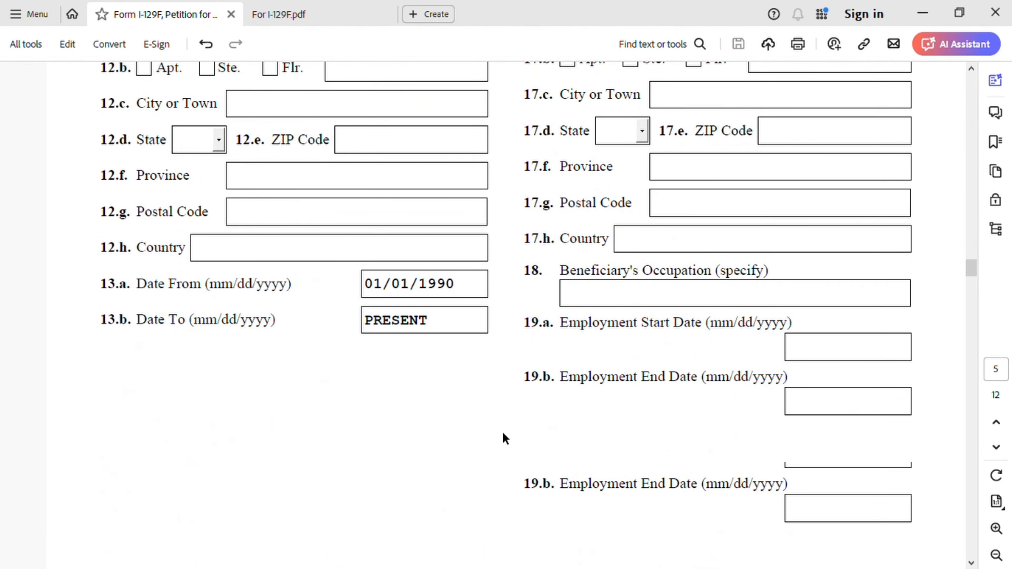
scroll(503, 434, "down", 20)
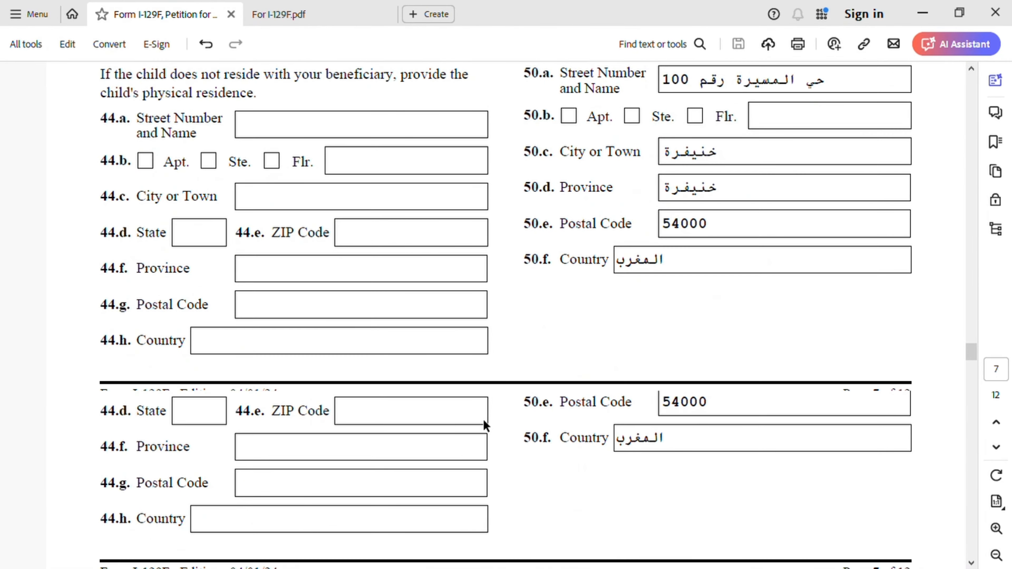
scroll(483, 420, "down", 5)
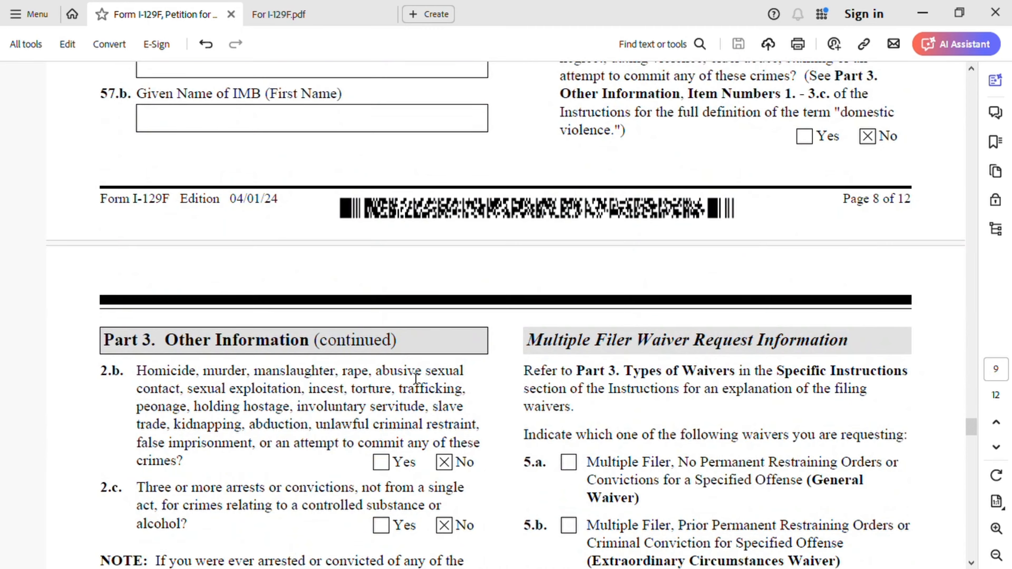
scroll(343, 403, "down", 15)
scroll(343, 403, "down", 20)
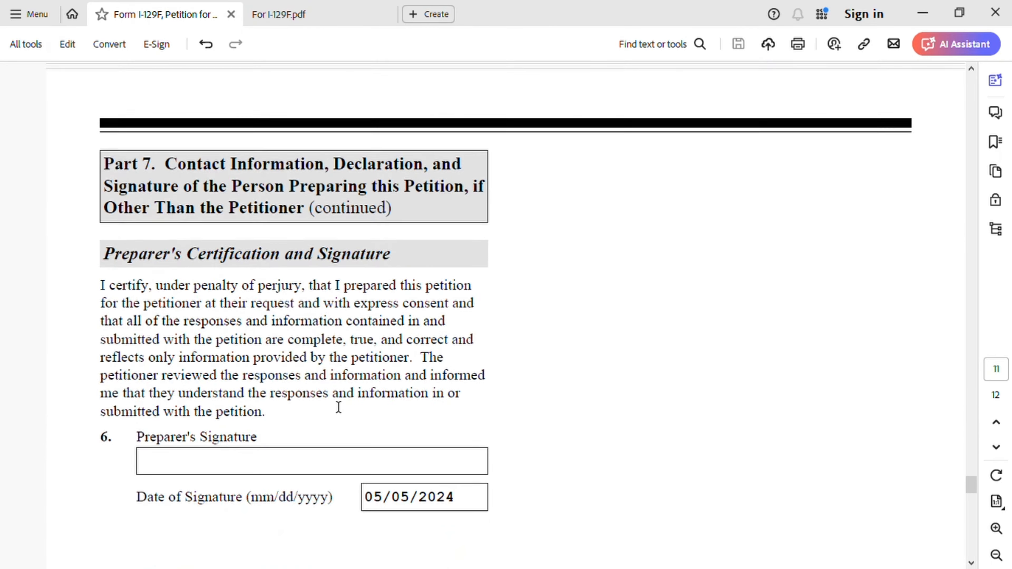
scroll(335, 401, "down", 15)
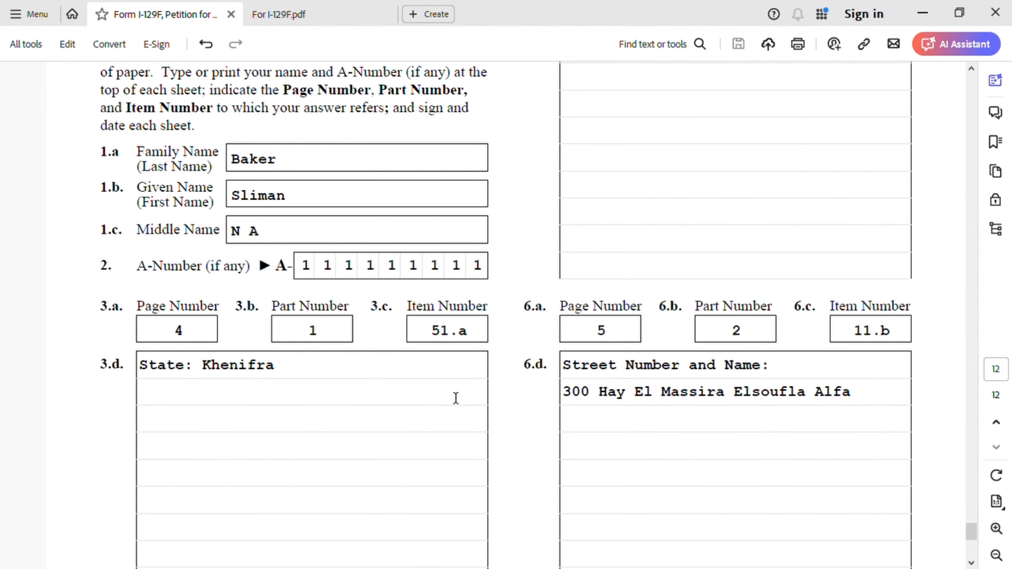
- Return to Part 2 on page 4 and examine the beneficiary's name, A-Number and Social Security Number items 1.a to 3
scroll(455, 398, "up", 20)
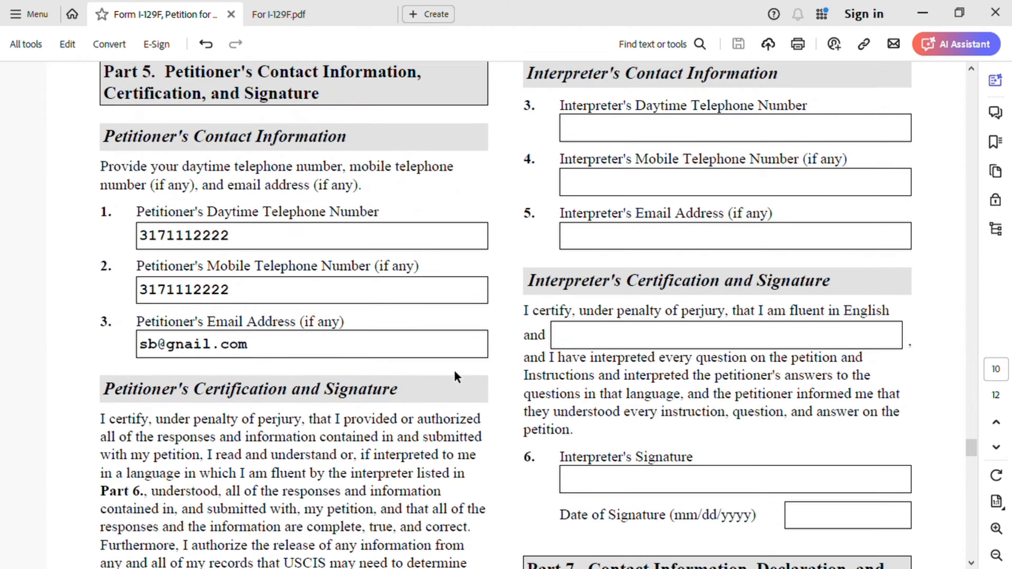
scroll(457, 376, "up", 20)
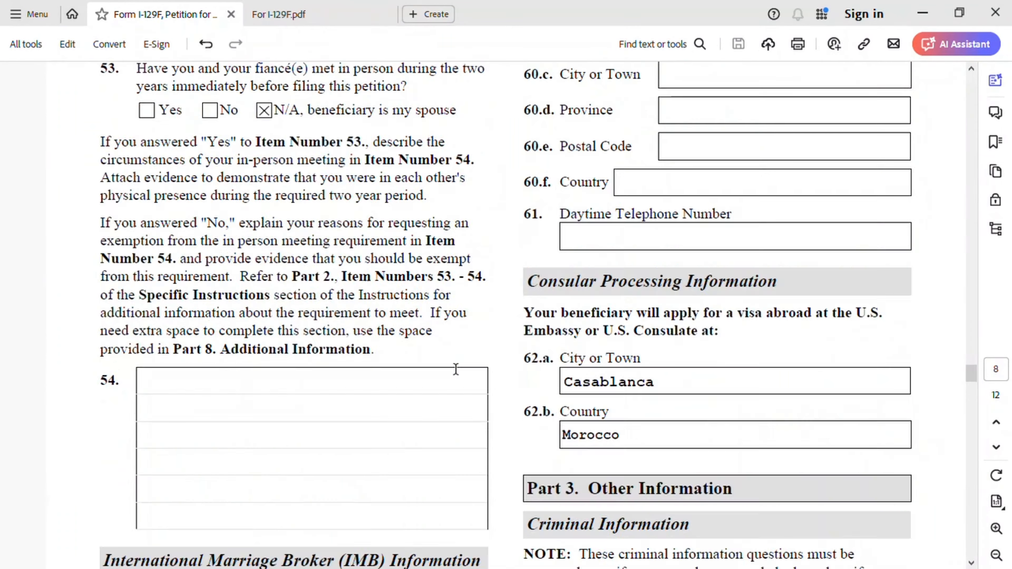
scroll(456, 368, "up", 20)
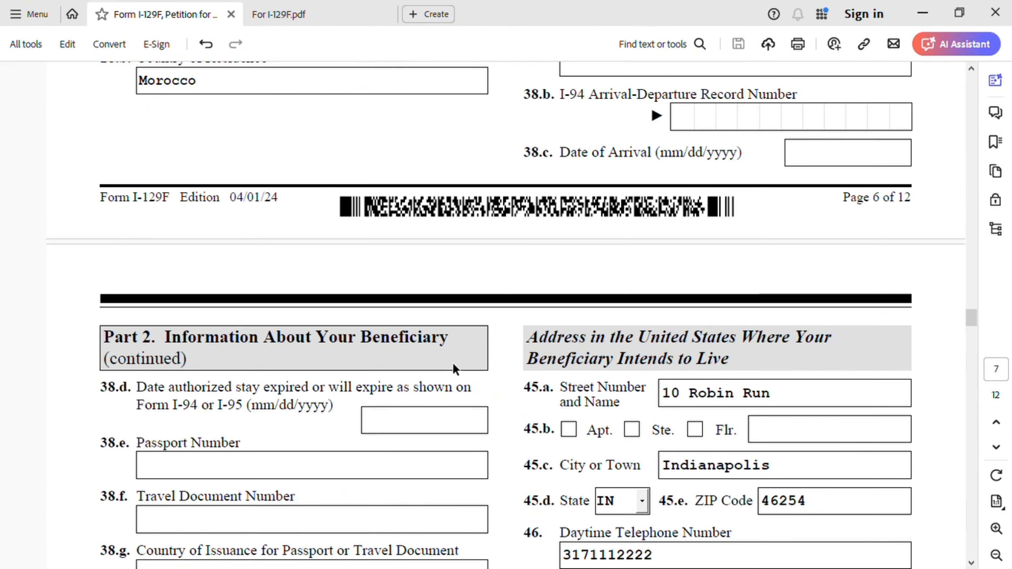
scroll(418, 289, "up", 20)
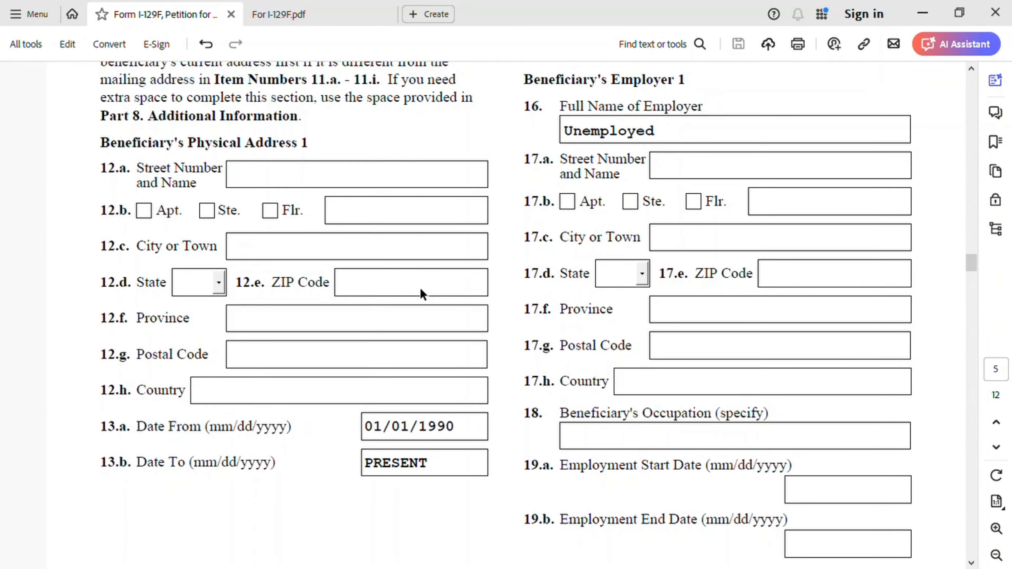
scroll(422, 294, "up", 10)
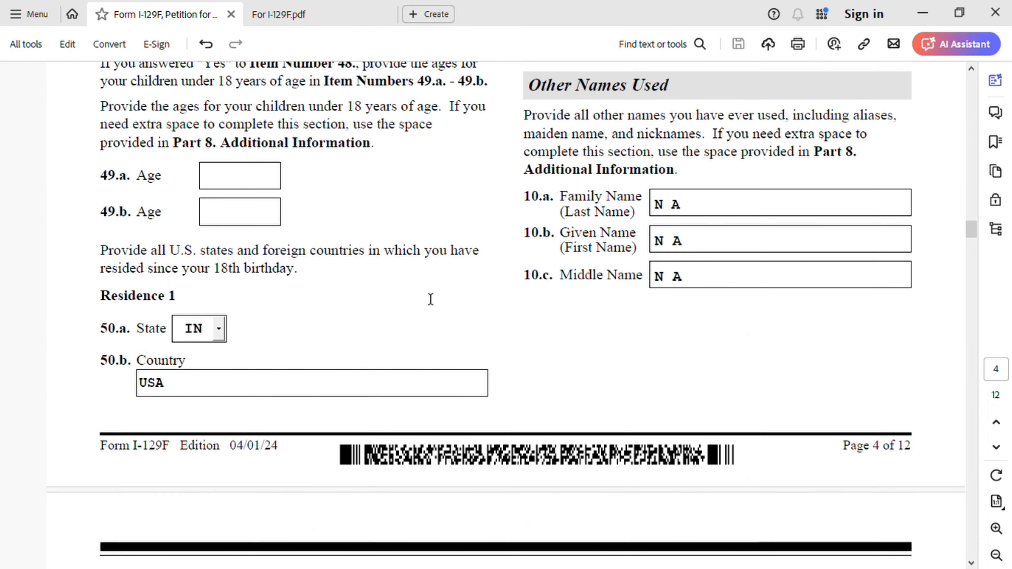
scroll(431, 299, "up", 20)
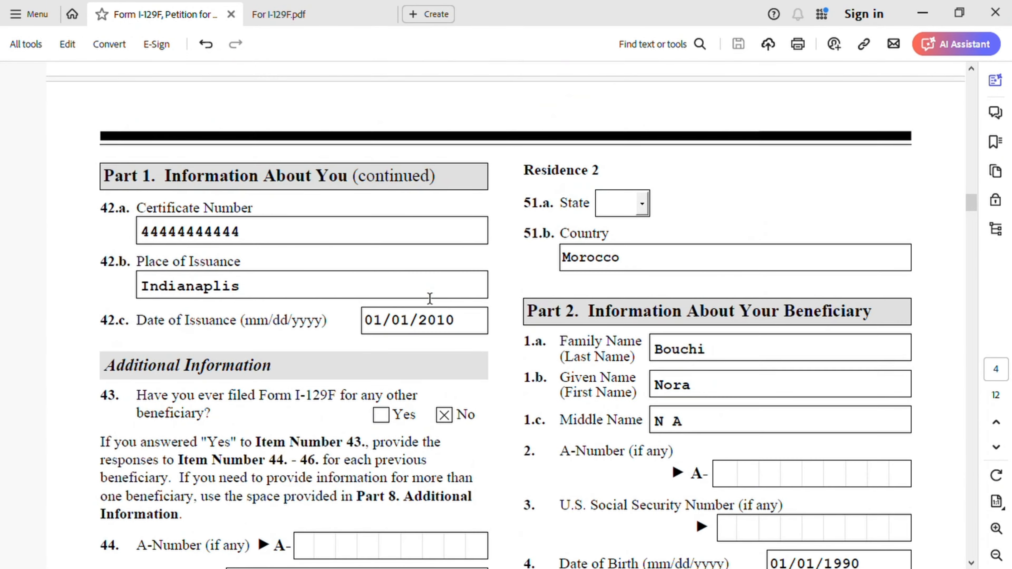
scroll(429, 298, "up", 1)
scroll(430, 299, "down", 1)
scroll(702, 339, "down", 2)
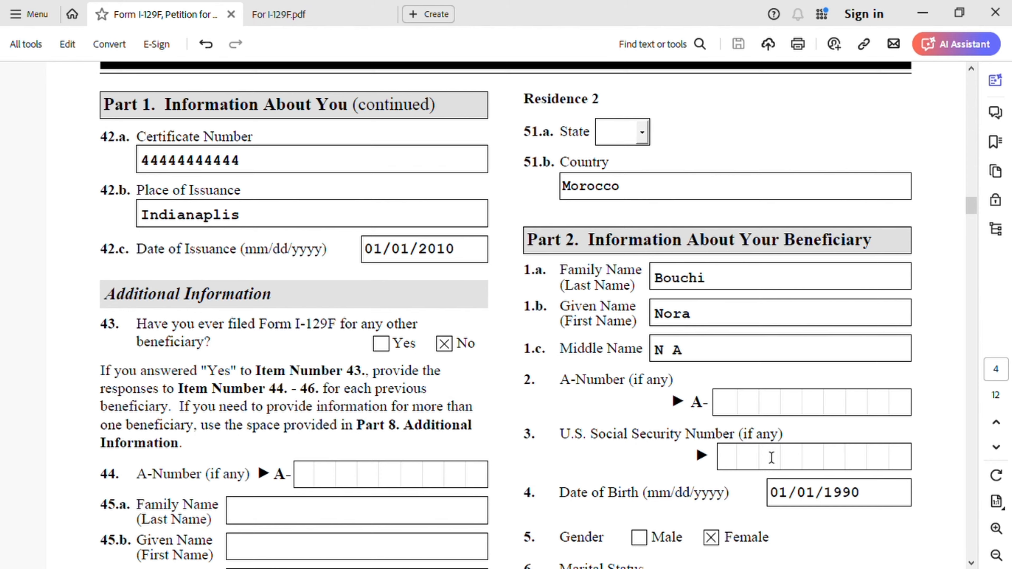
- Examine the beneficiary's birth, gender, marital status and citizenship items 4 to 9, plus Other Names Used in items 10.a to 10.c
scroll(769, 458, "down", 6)
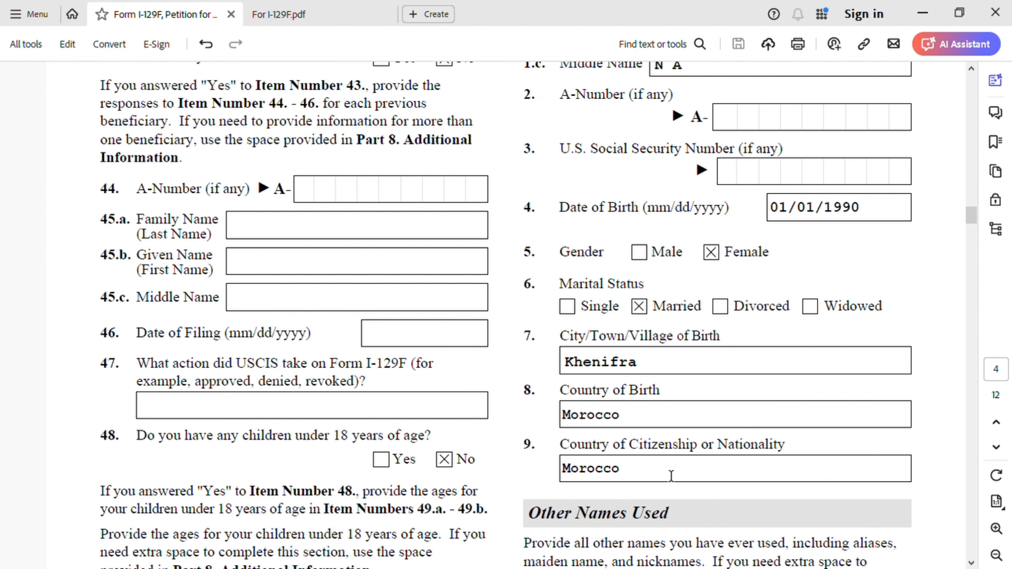
scroll(671, 476, "down", 6)
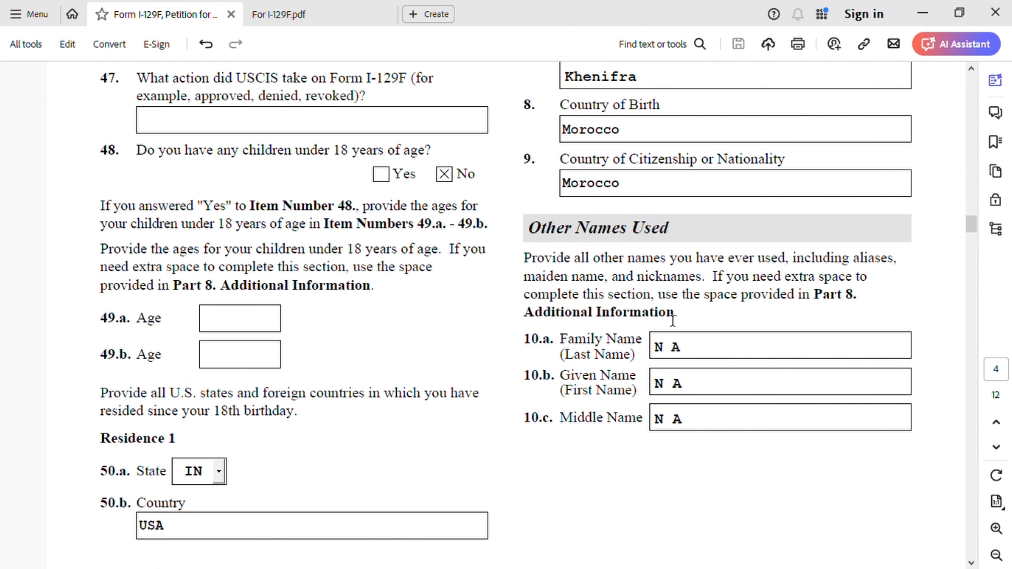
scroll(693, 368, "up", 2)
scroll(668, 244, "up", 5)
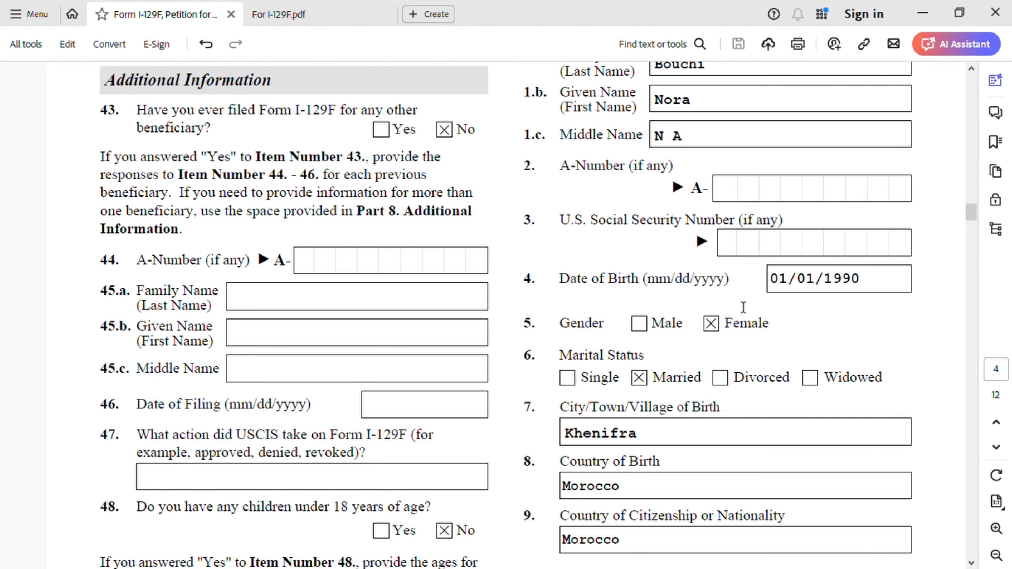
scroll(758, 344, "down", 3)
scroll(759, 349, "down", 1)
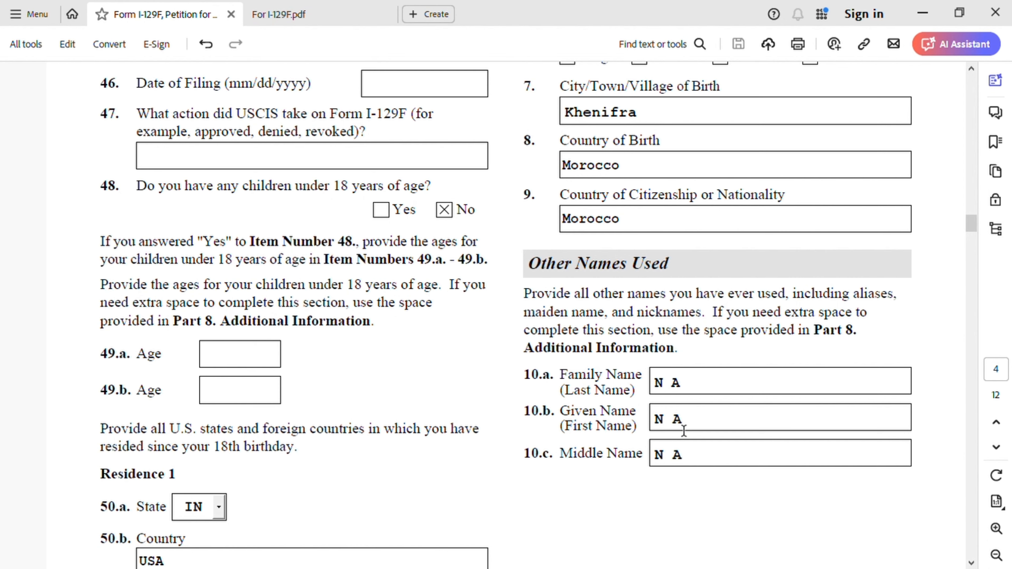
- Examine the beneficiary's mailing address in items 11.a to 11.i and the address history in items 12.a to 15.b on page 5
scroll(678, 429, "down", 15)
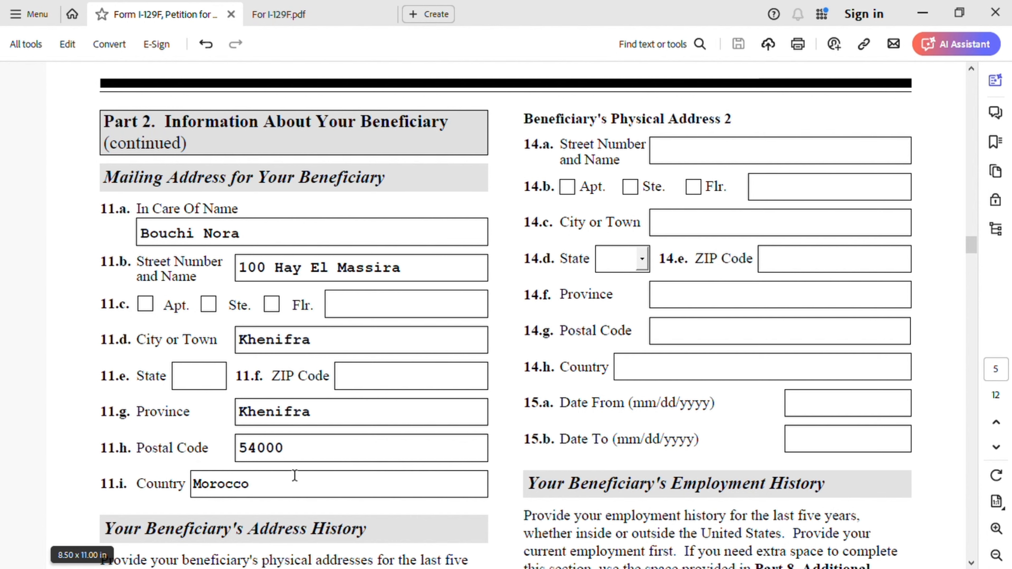
scroll(434, 466, "down", 9)
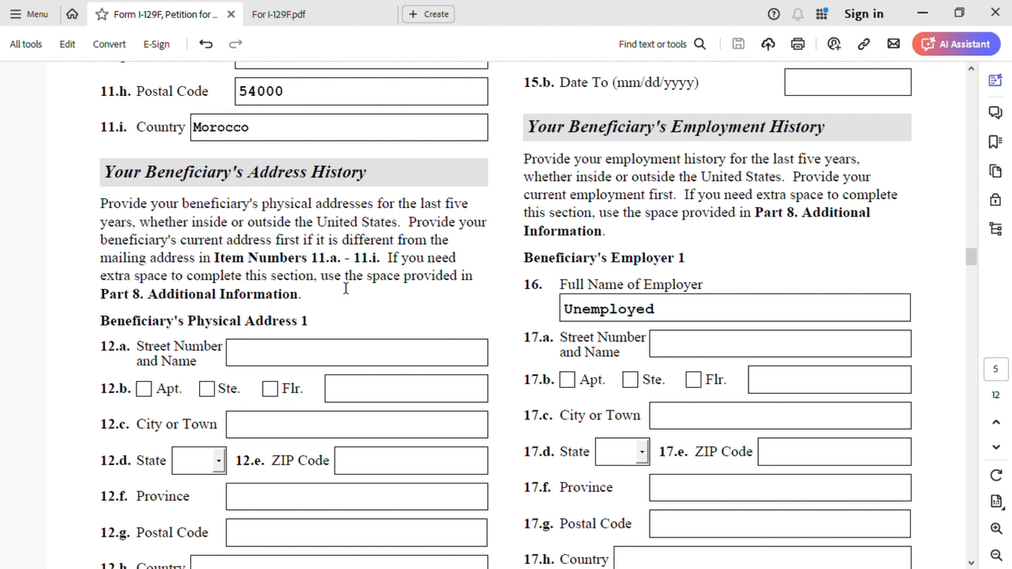
scroll(345, 287, "down", 1)
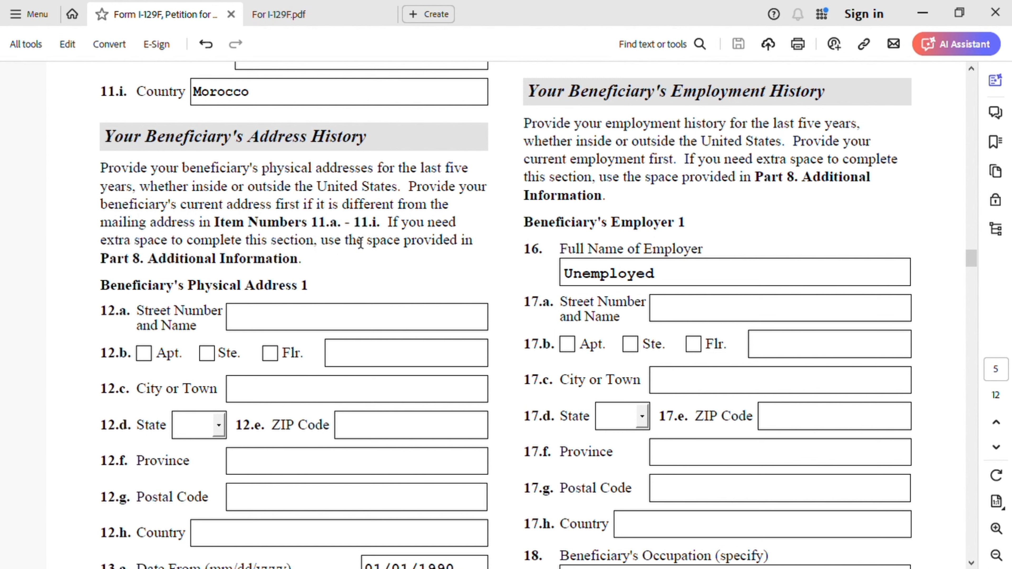
scroll(379, 238, "down", 2)
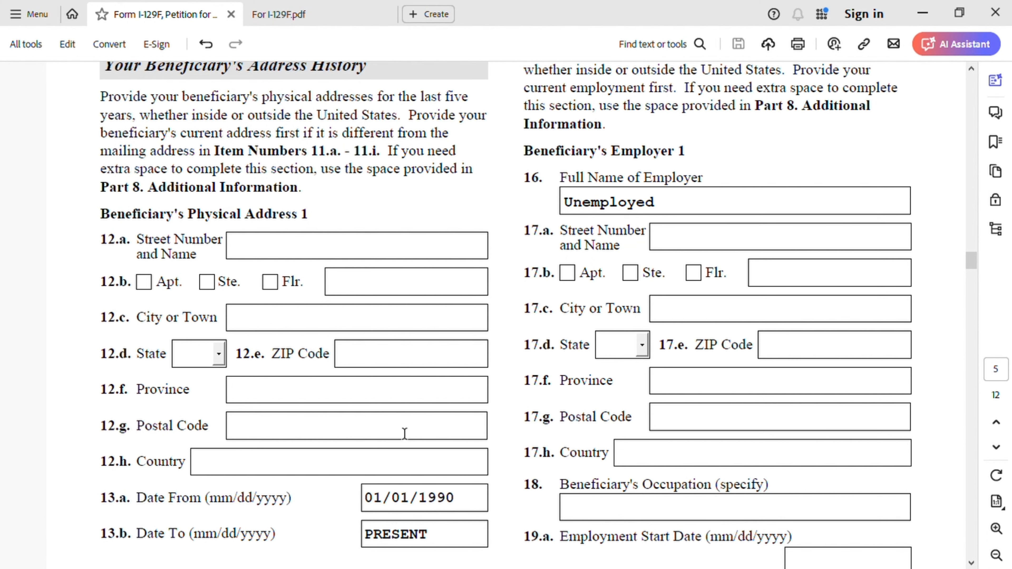
scroll(417, 383, "down", 3)
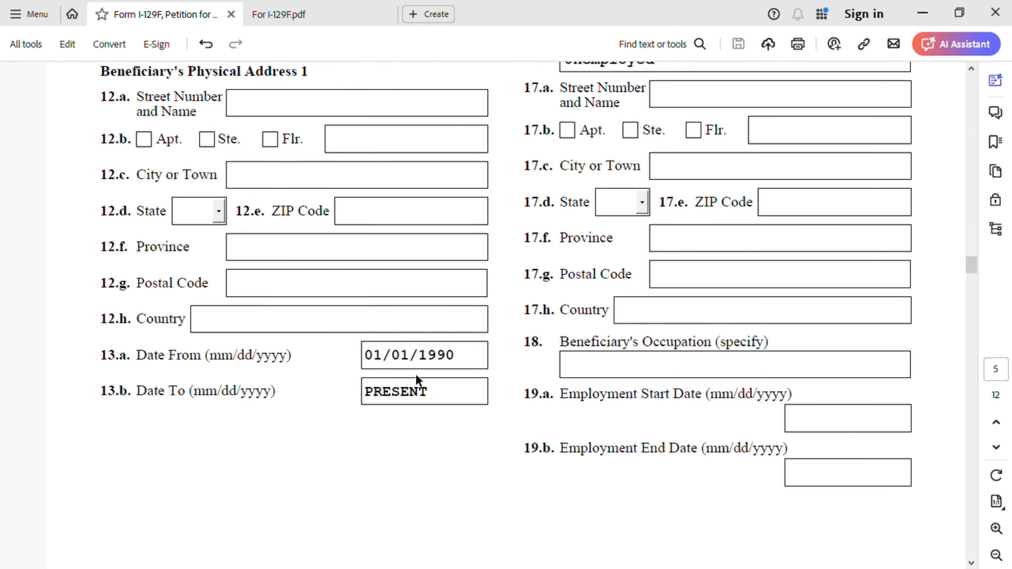
scroll(418, 381, "up", 8)
scroll(524, 385, "up", 6)
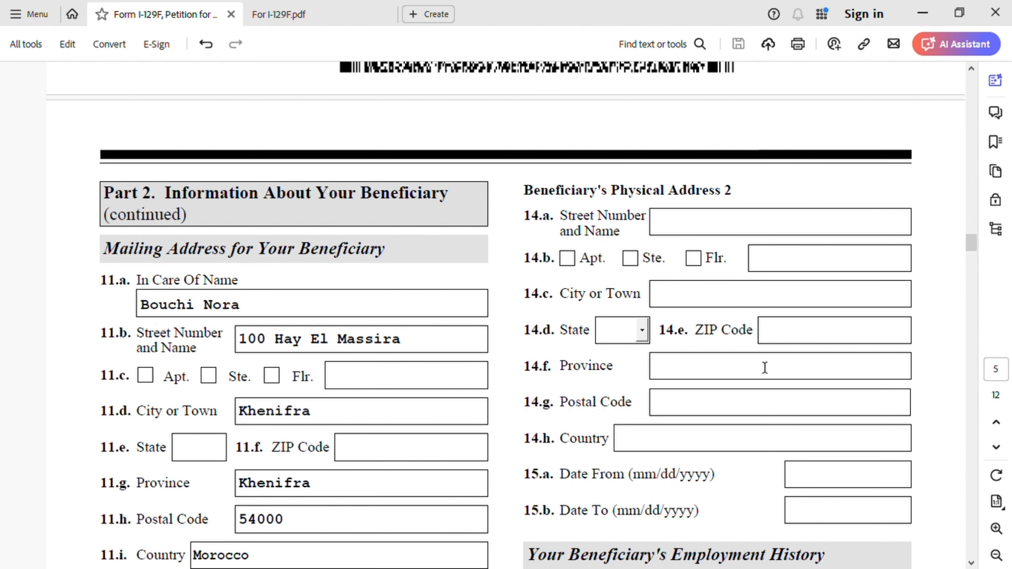
- Examine the beneficiary's employment history, Employer 1 in items 16 to 19.b and Employer 2 in items 20 to 23.b
scroll(649, 306, "down", 10)
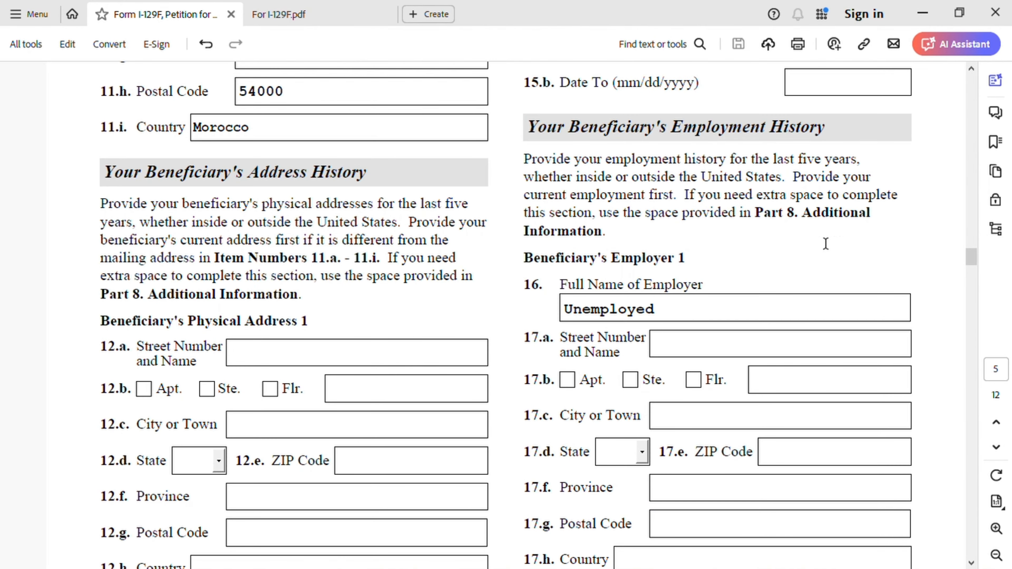
scroll(821, 294, "down", 1)
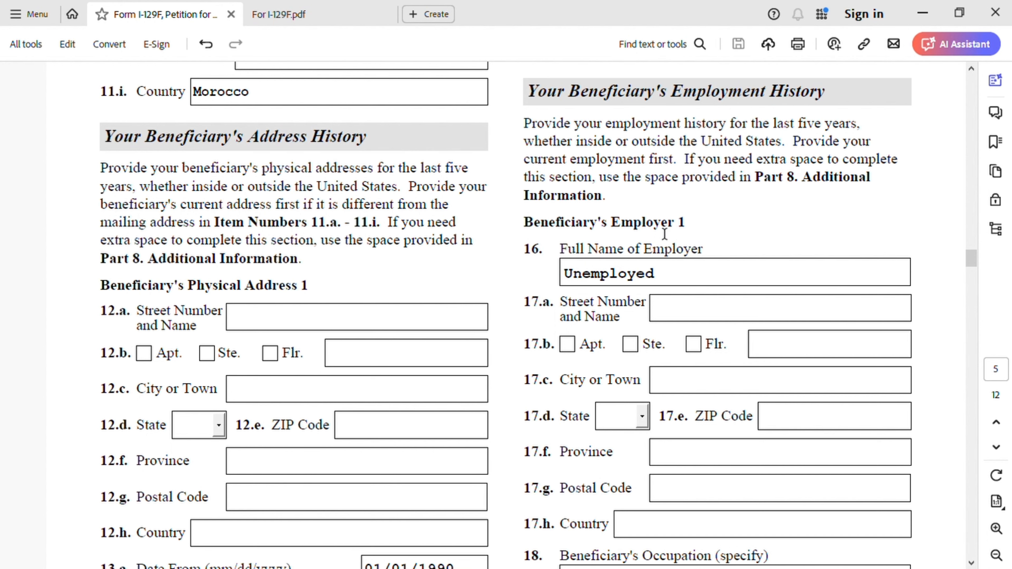
scroll(715, 295, "down", 3)
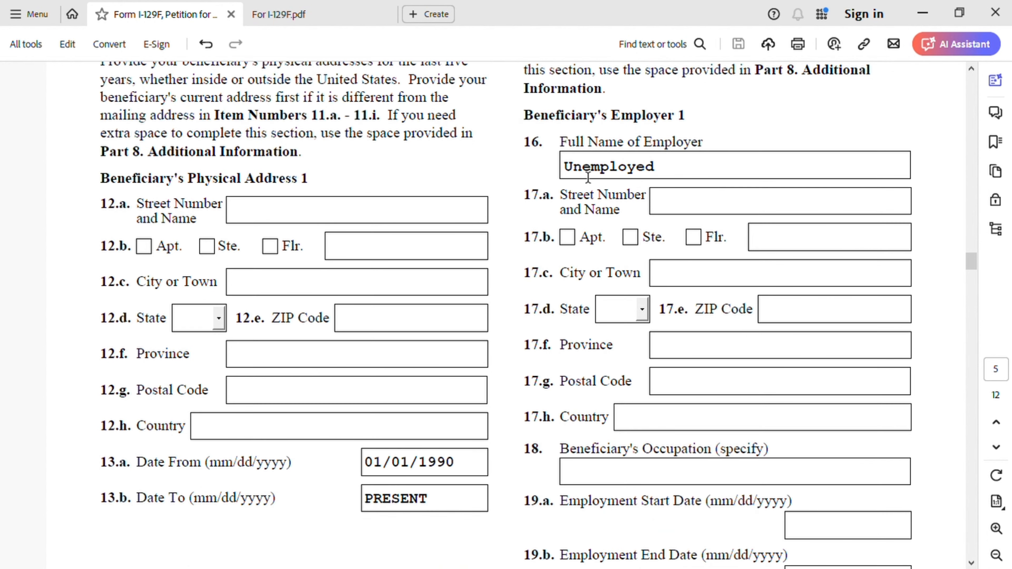
scroll(700, 252, "down", 3)
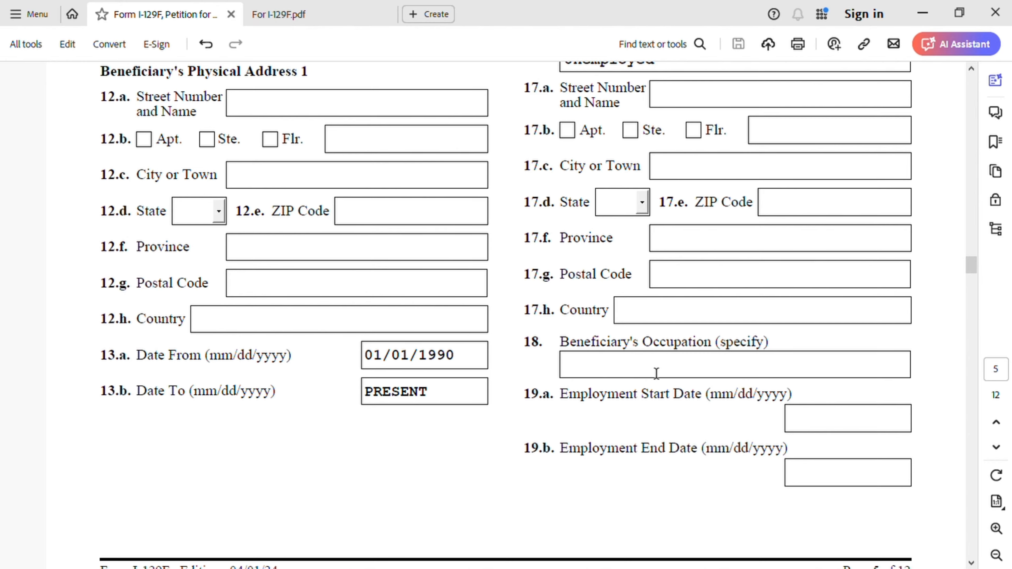
scroll(656, 373, "down", 12)
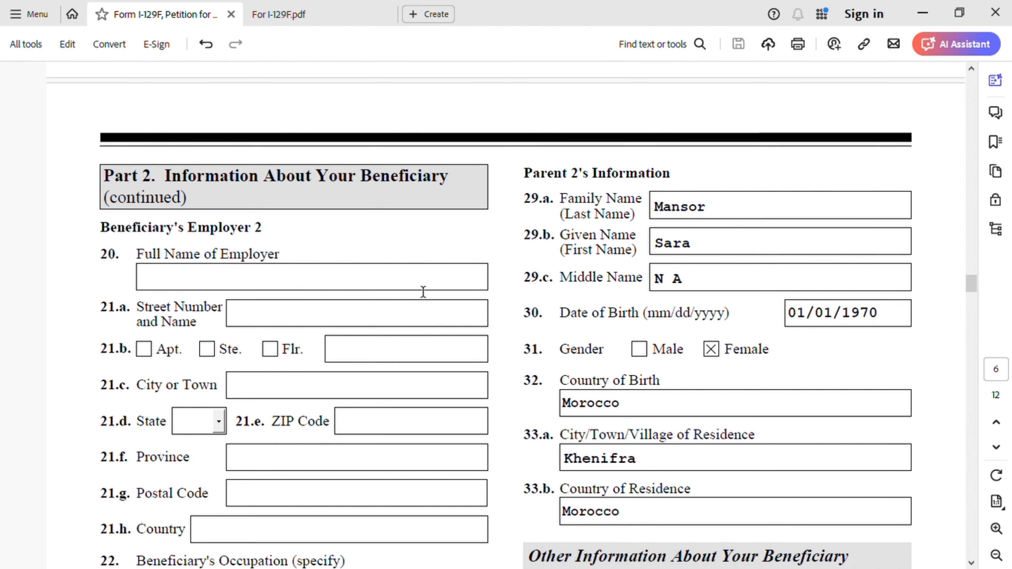
scroll(423, 292, "down", 10)
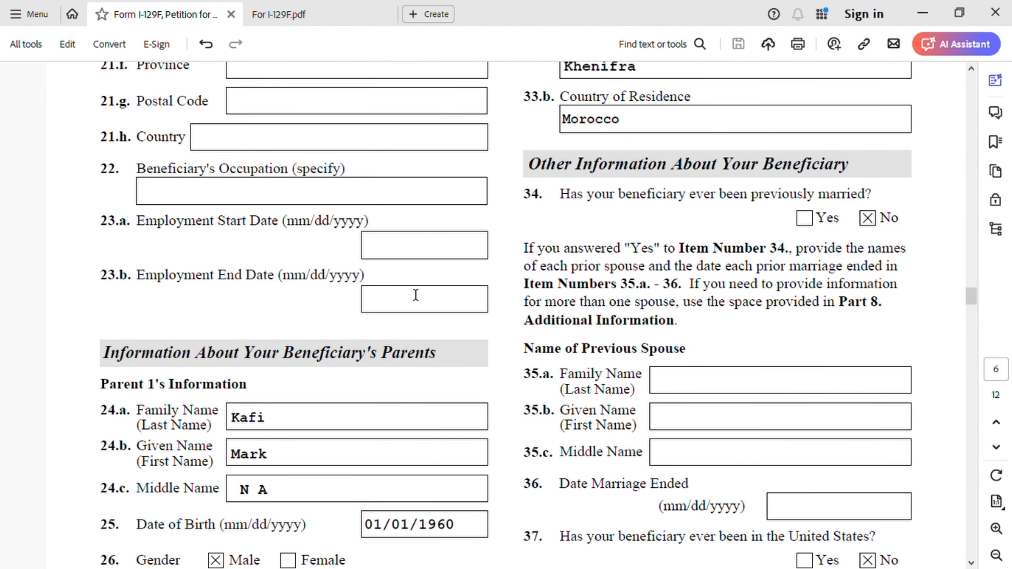
- Examine the beneficiary's parents' details, Parent 1 in items 24.a to 28.b and Parent 2 in items 29.a to 33.b
scroll(320, 337, "down", 5)
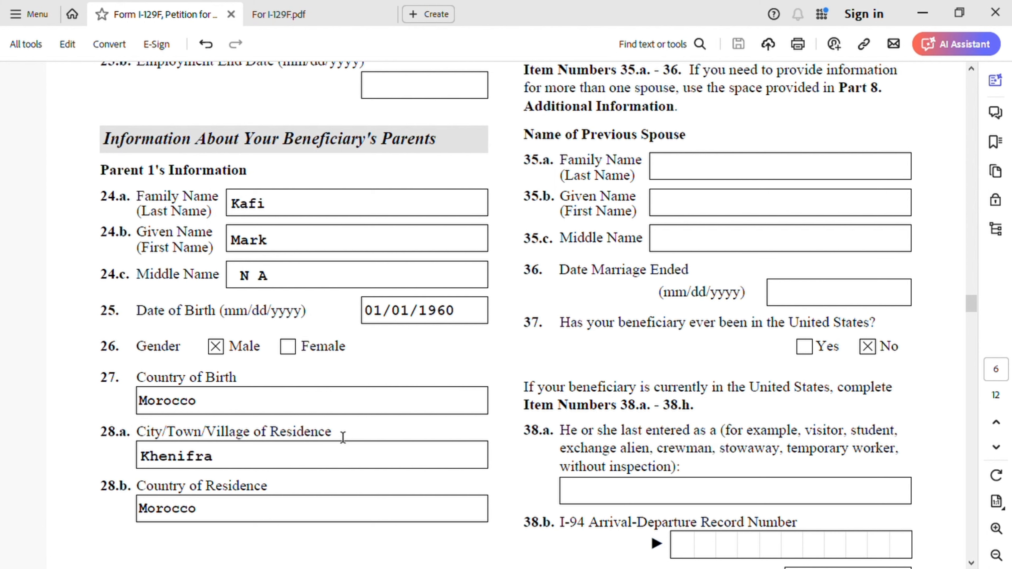
scroll(450, 410, "up", 12)
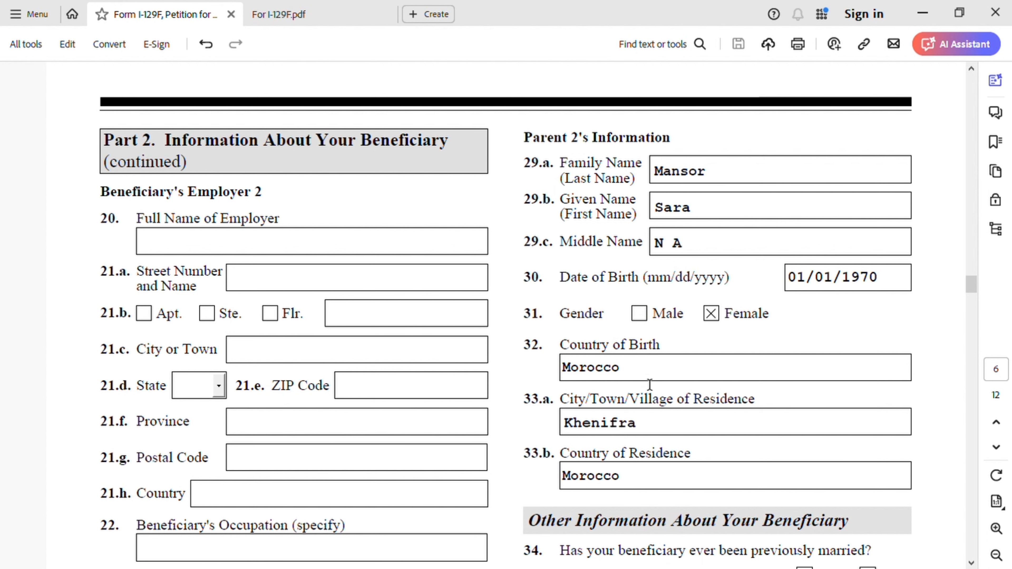
scroll(648, 386, "down", 1)
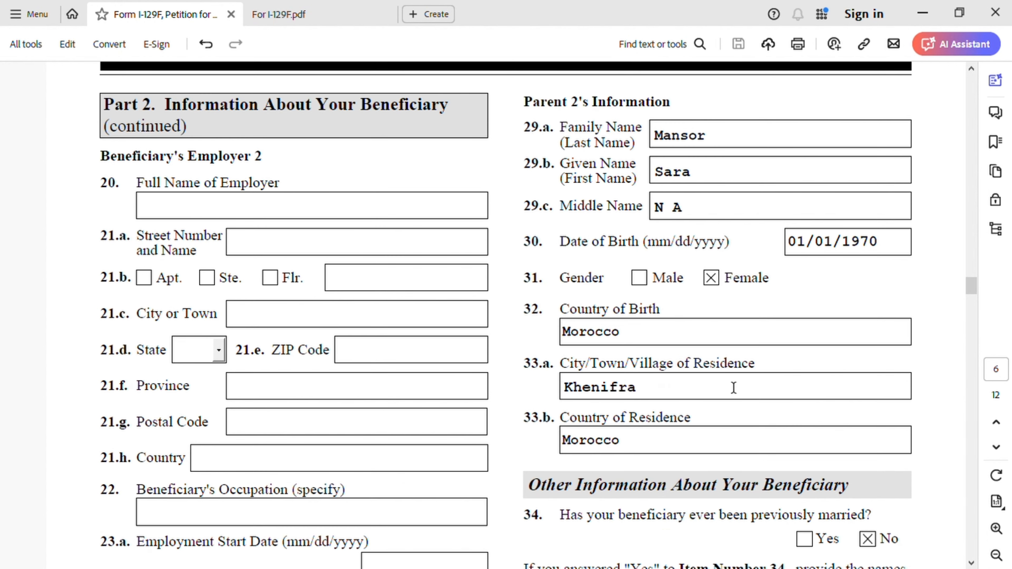
- Examine Other Information About Your Beneficiary, items 34 to 37, covering previous marriages and any presence in the United States
scroll(717, 413, "down", 3)
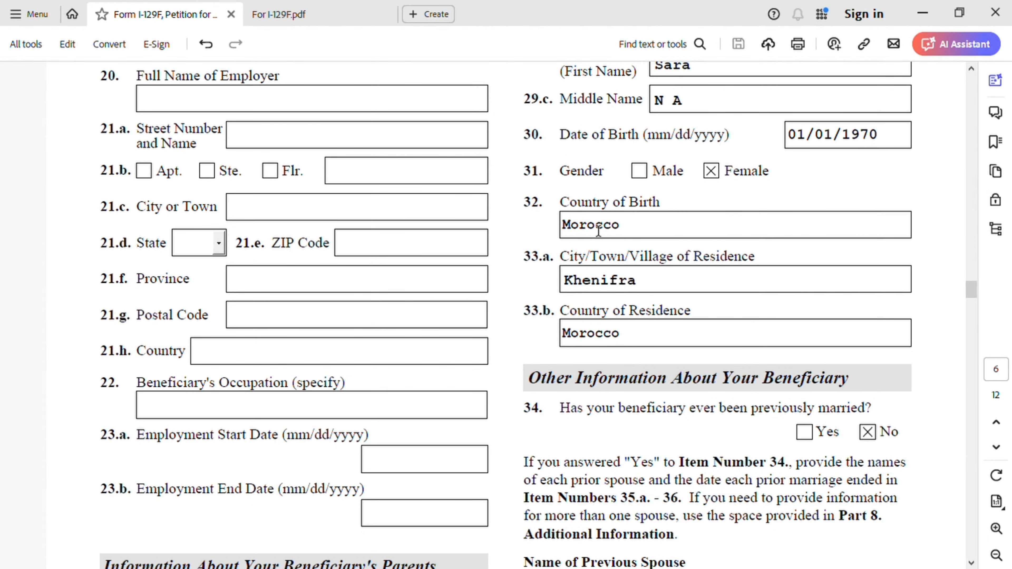
scroll(717, 281, "down", 6)
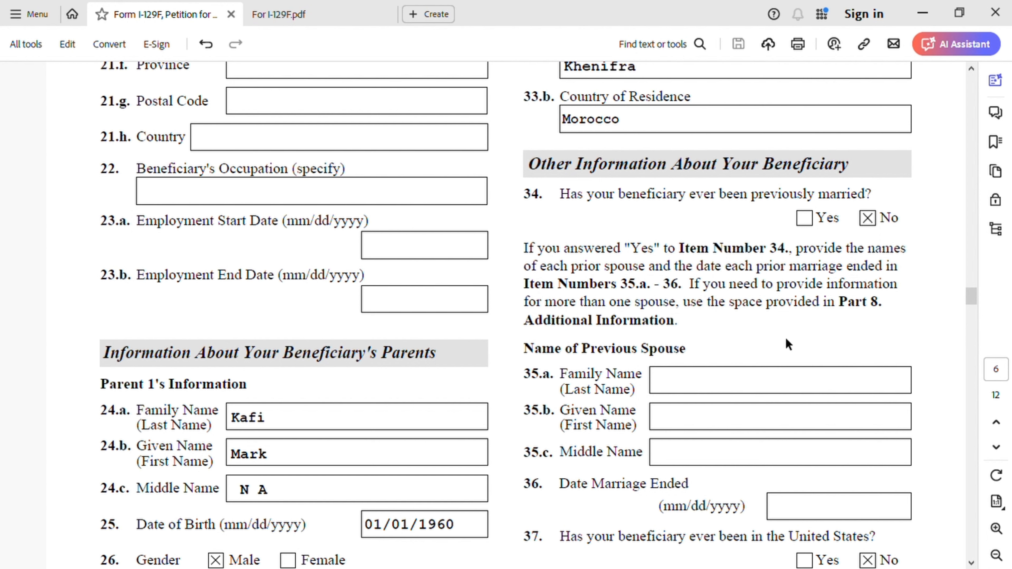
scroll(672, 371, "down", 3)
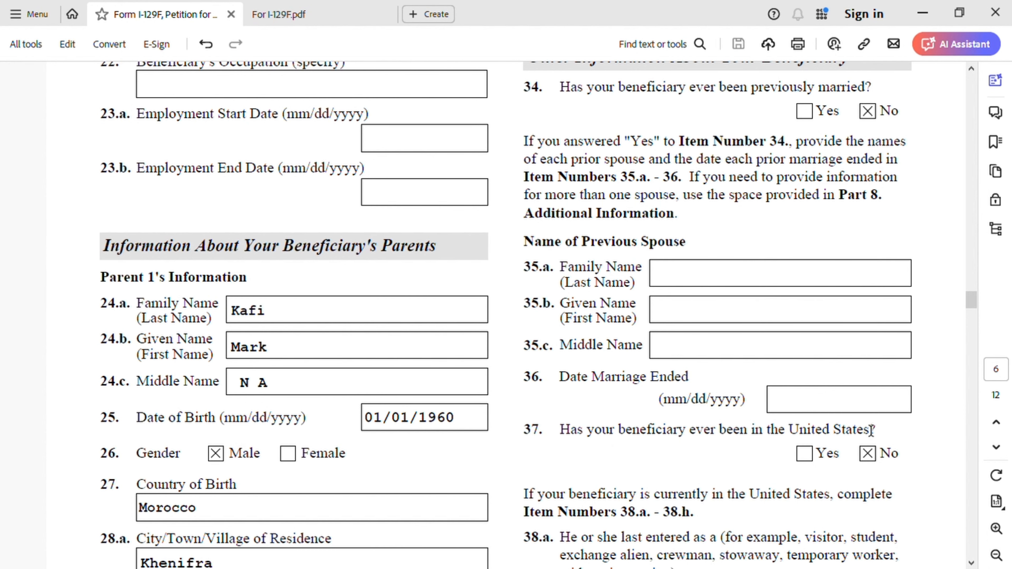
- Examine items 38.a to 38.h, covering the beneficiary's last entry, I-94 record and passport or travel document details
scroll(866, 431, "down", 3)
scroll(852, 388, "down", 3)
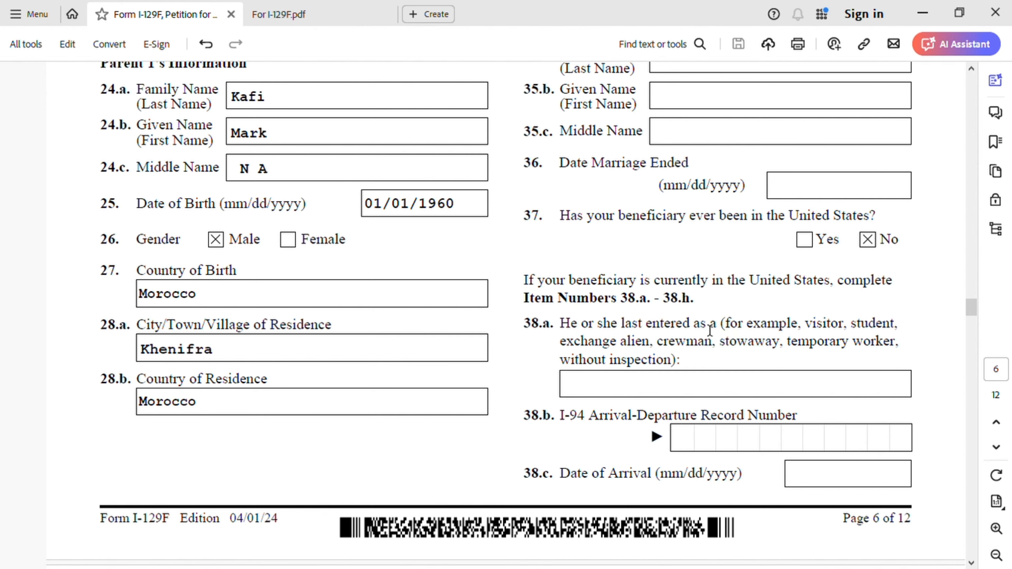
scroll(709, 330, "down", 3)
scroll(709, 330, "down", 1)
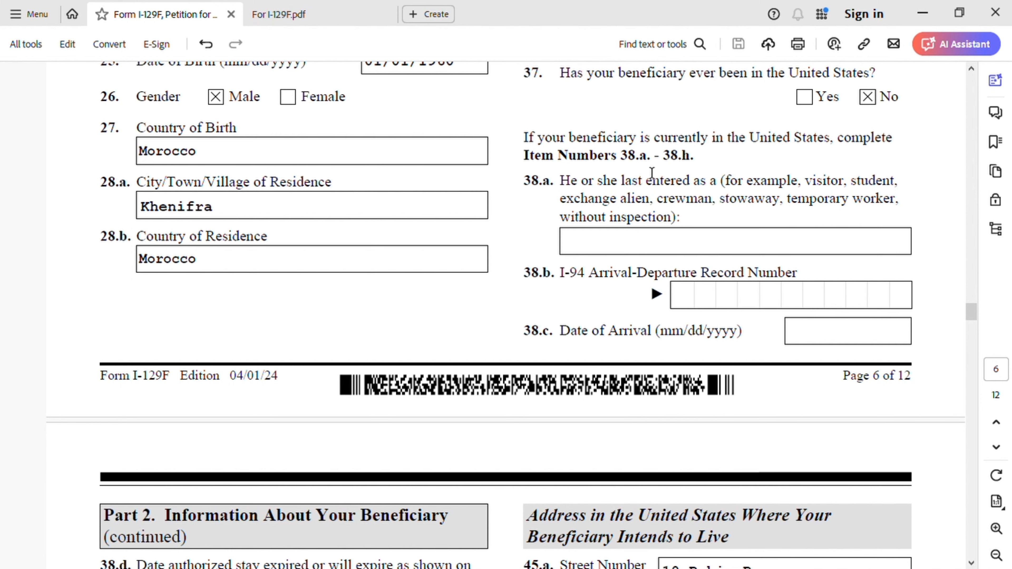
scroll(578, 310, "down", 8)
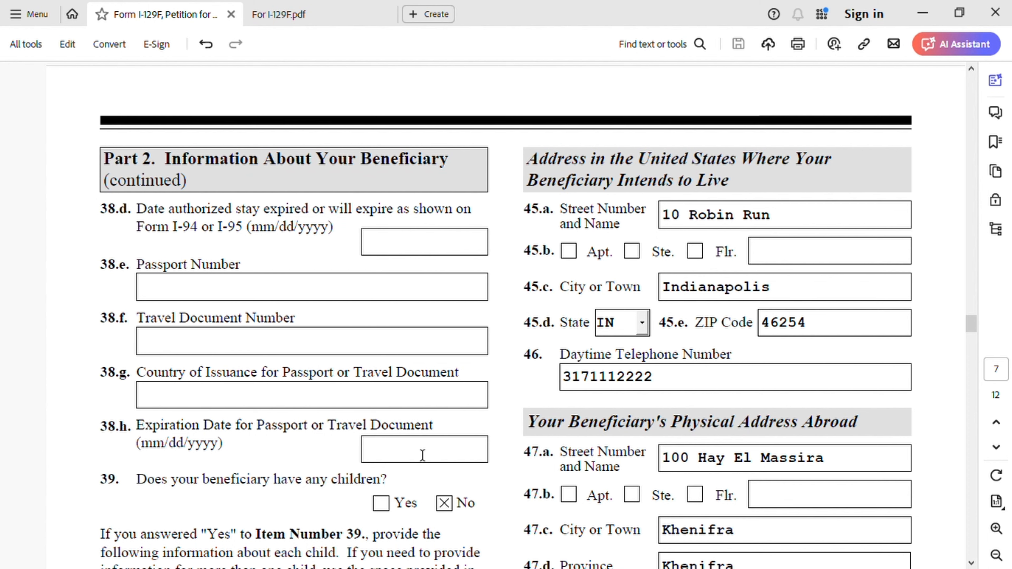
- Examine the Children of Beneficiary section, from the question in item 39 to the child's physical residence in items 44.a to 44.h
scroll(411, 449, "down", 2)
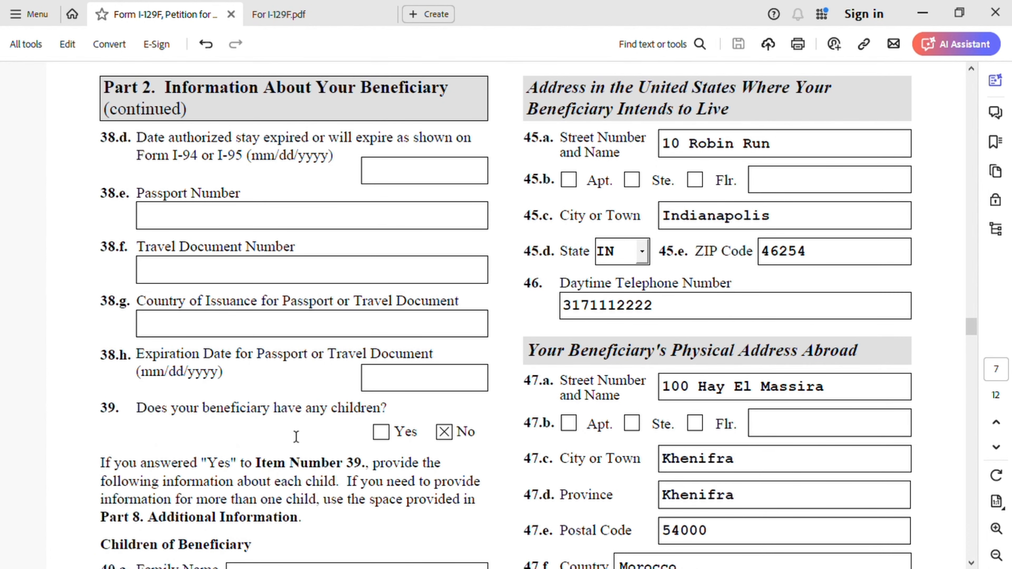
scroll(468, 395, "down", 4)
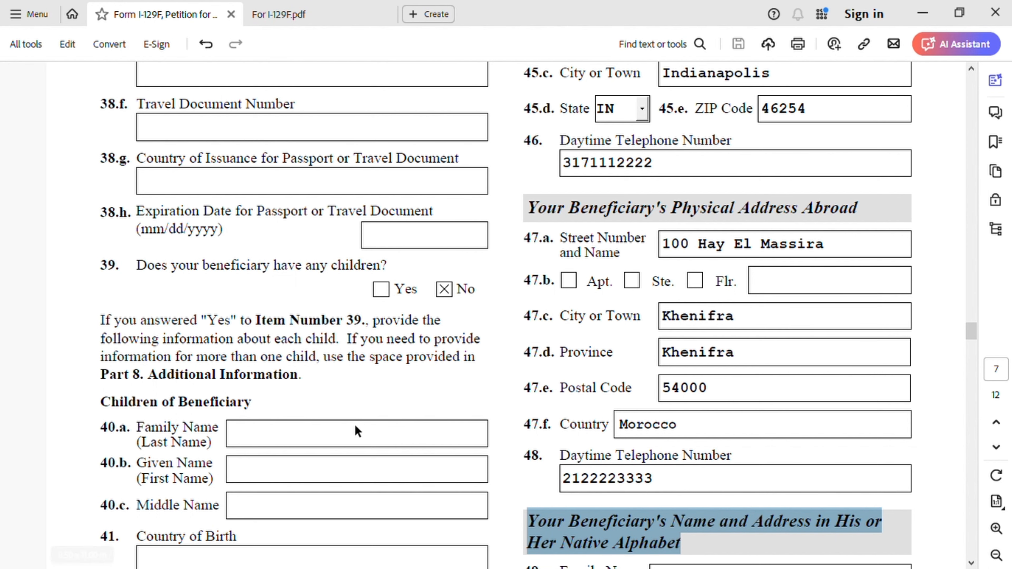
scroll(331, 411, "down", 5)
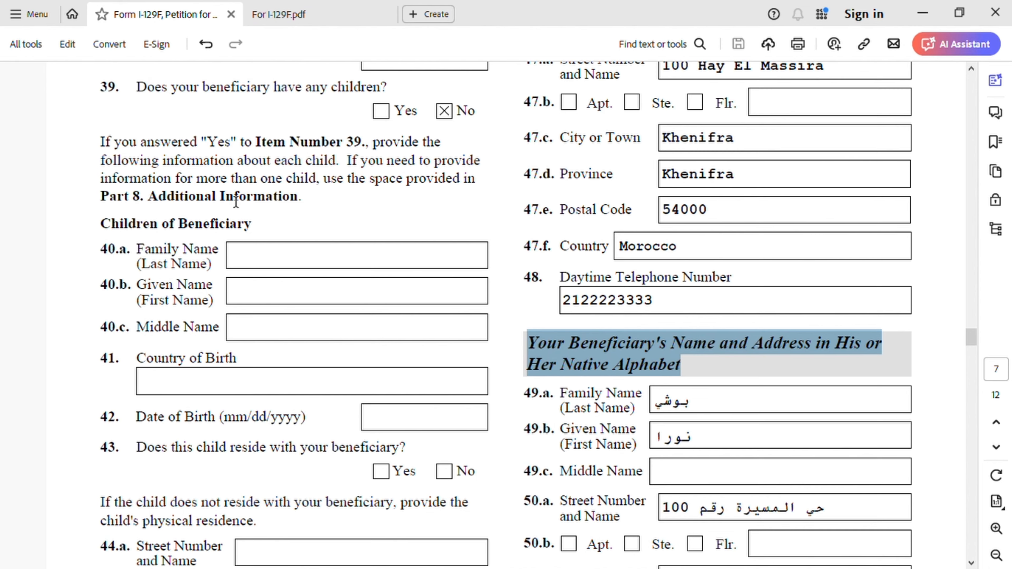
scroll(373, 244, "down", 2)
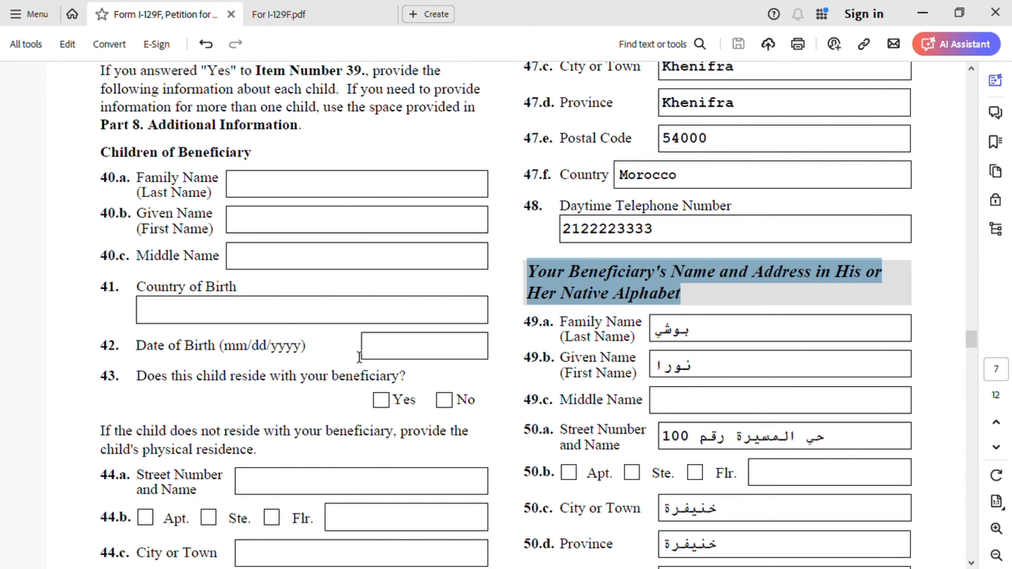
scroll(325, 404, "down", 8)
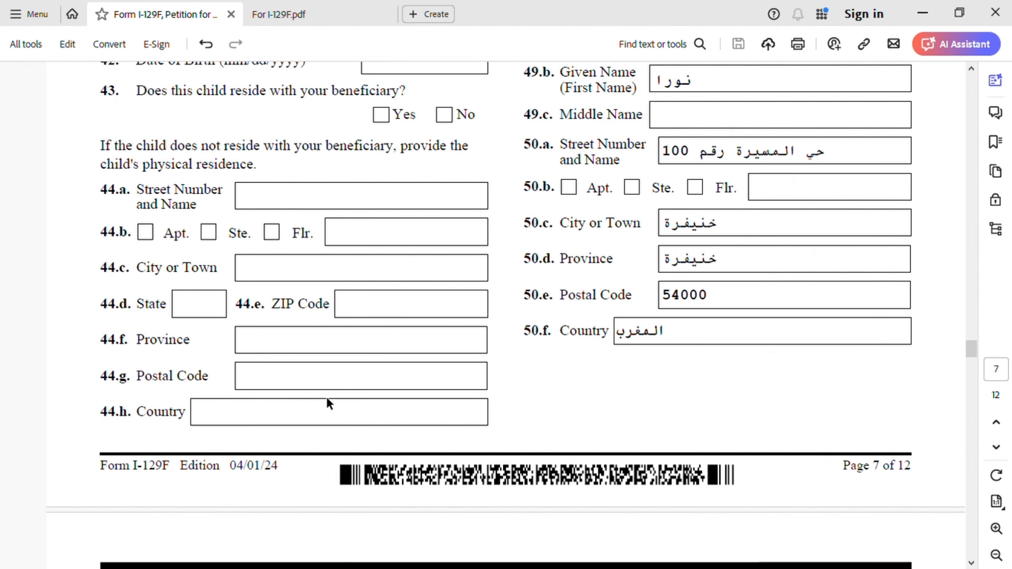
- Examine the beneficiary's intended U.S. address and telephone in items 45.a to 46 and physical address abroad in items 47.a to 48
scroll(328, 403, "up", 10)
scroll(335, 382, "up", 10)
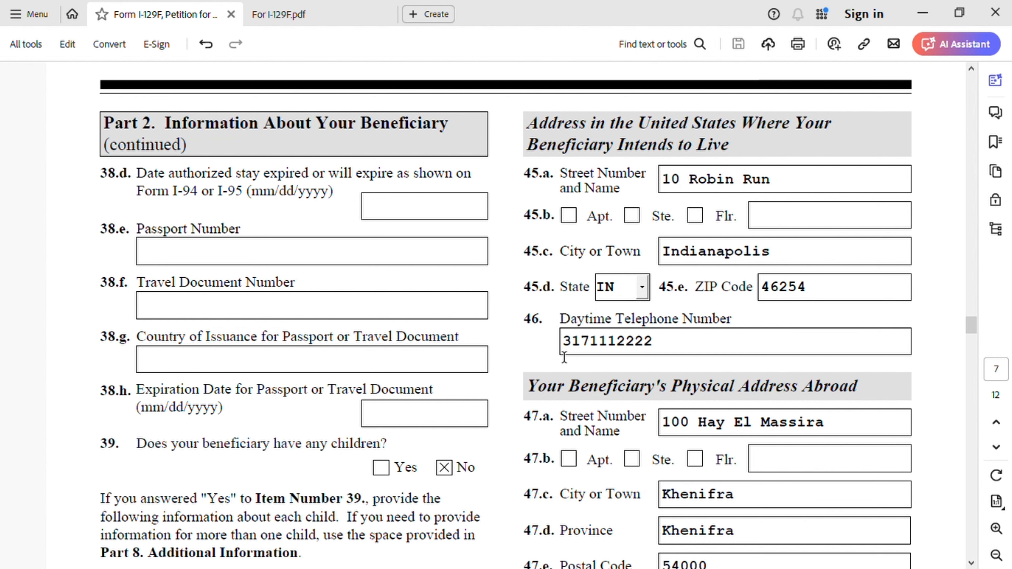
scroll(755, 335, "down", 2)
scroll(755, 334, "down", 3)
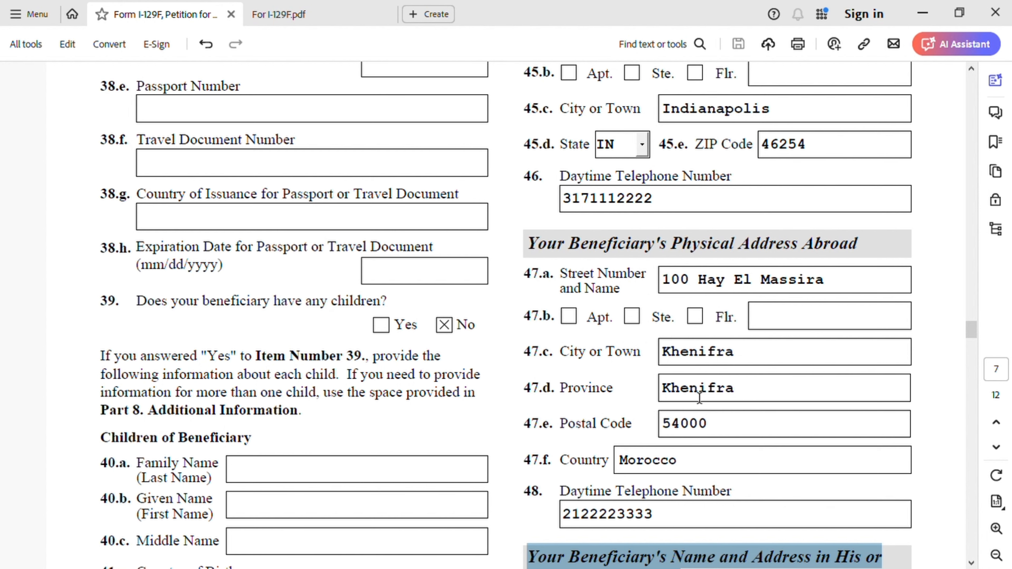
scroll(673, 403, "down", 3)
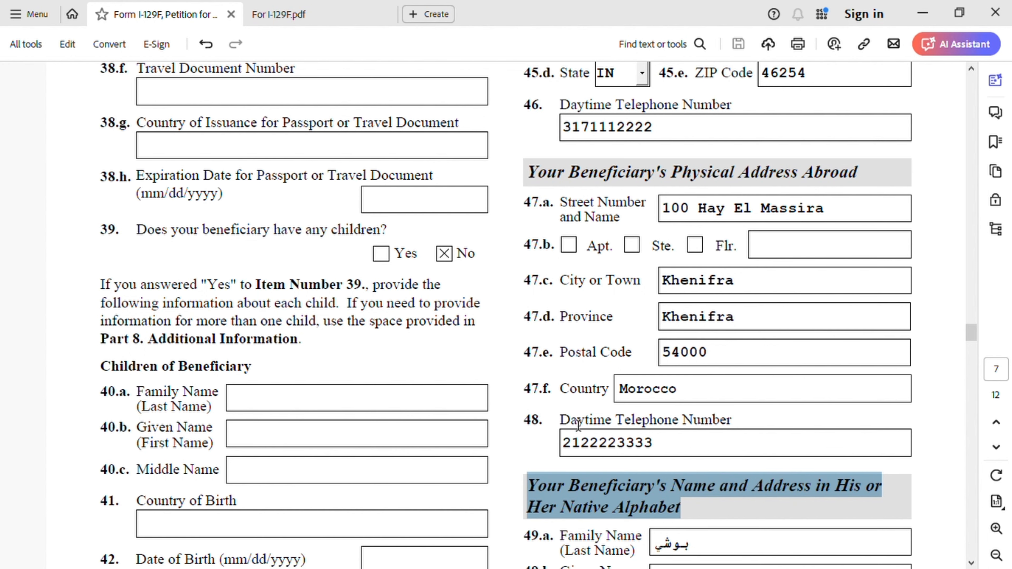
- Examine the beneficiary's name and address in the native alphabet, items 49.a to 50.f
scroll(723, 407, "down", 5)
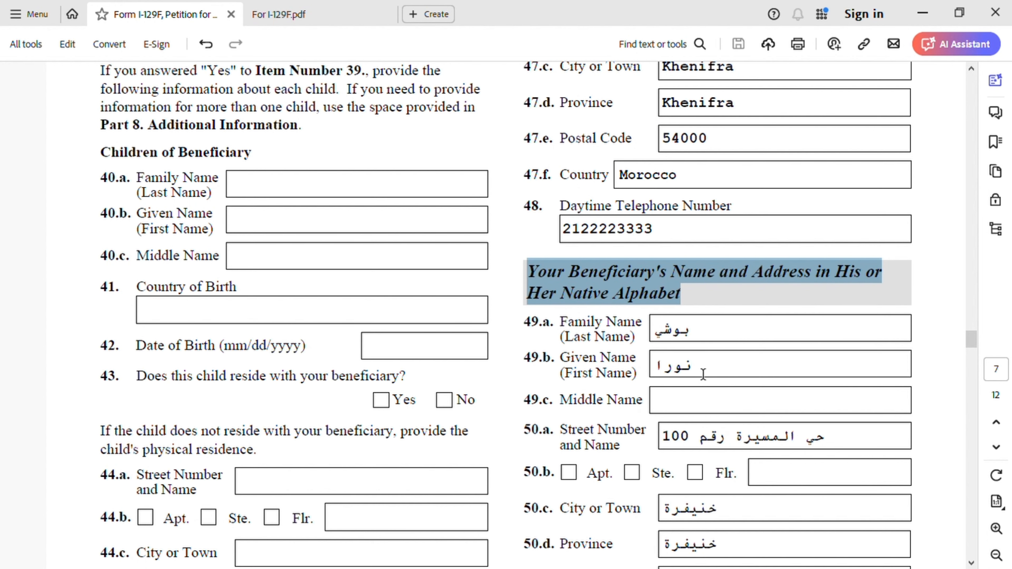
scroll(795, 400, "down", 3)
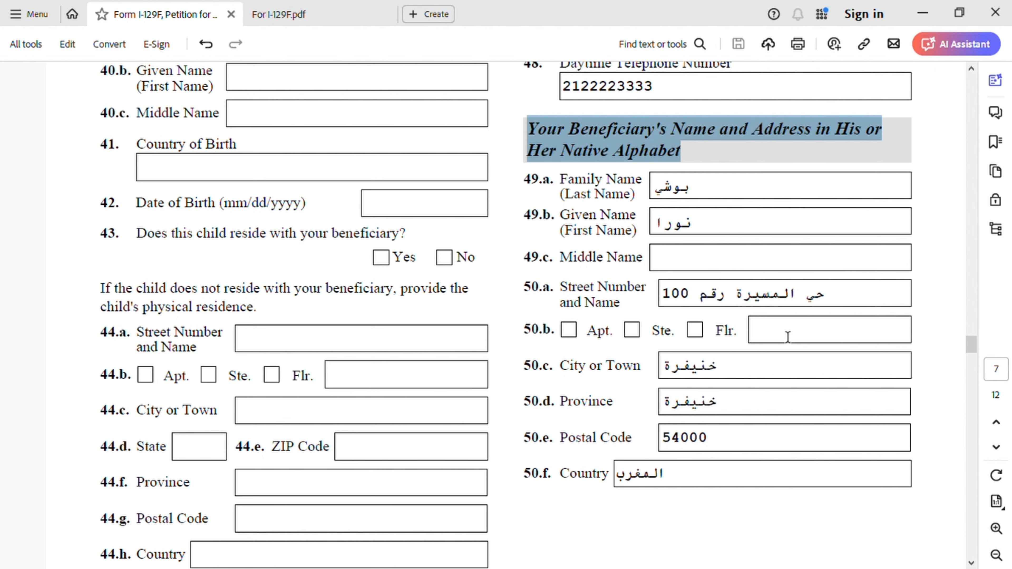
scroll(777, 530, "down", 10)
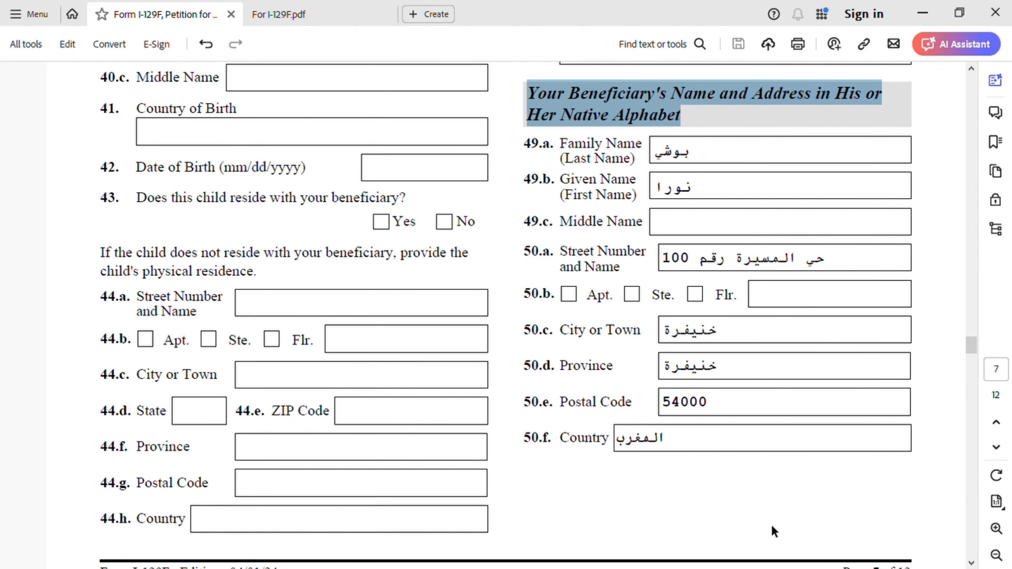
- Examine items 51 to 54 on page 8, covering relationship to the fiancé(e) and the in-person meeting requirement
scroll(765, 512, "down", 2)
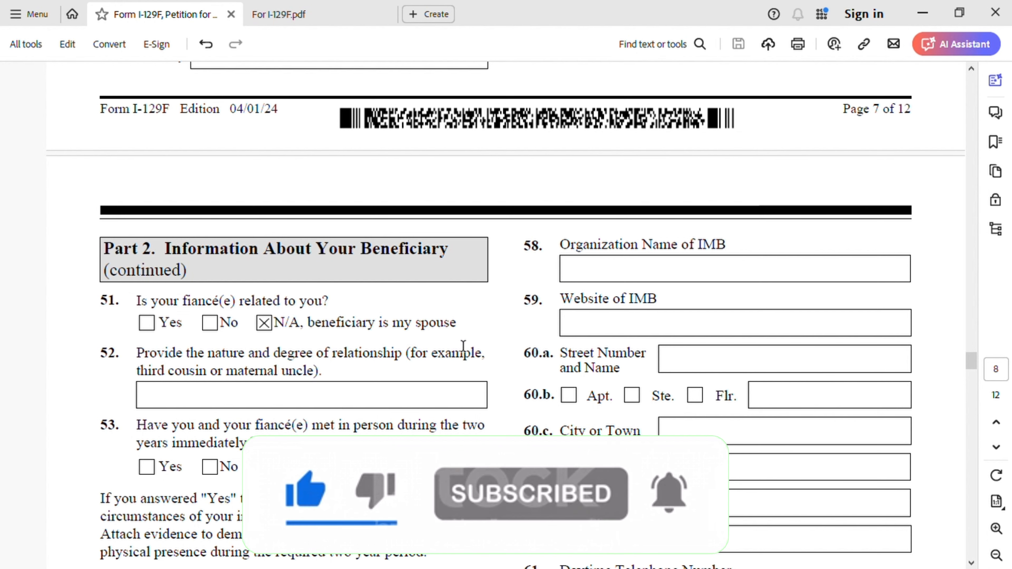
scroll(463, 346, "down", 3)
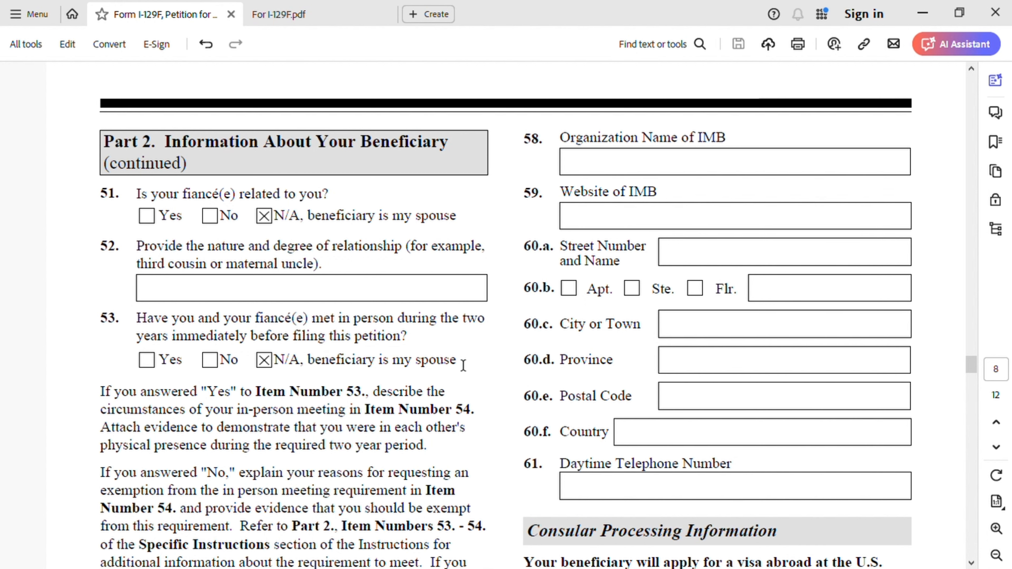
scroll(275, 393, "down", 3)
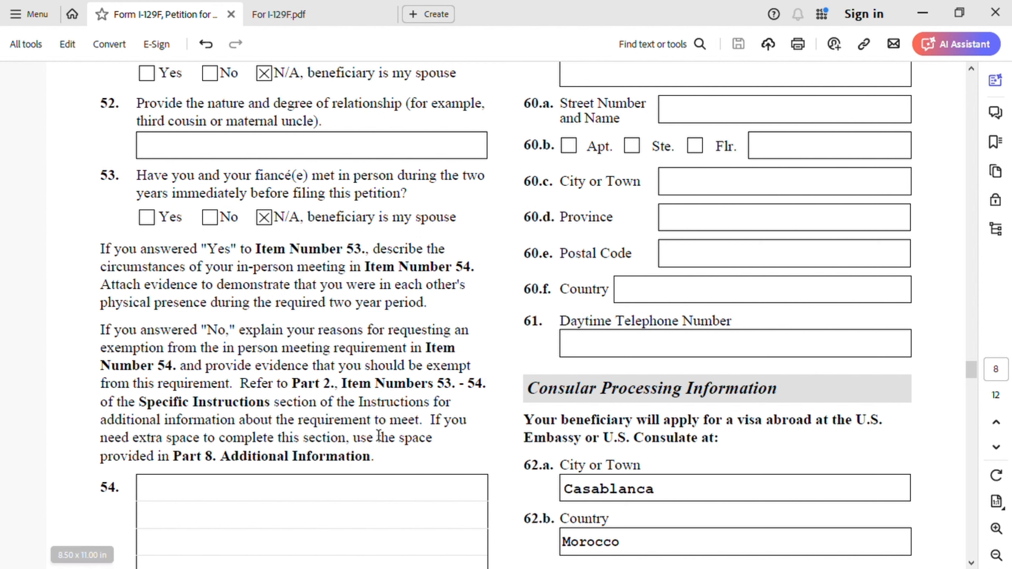
scroll(276, 514, "down", 3)
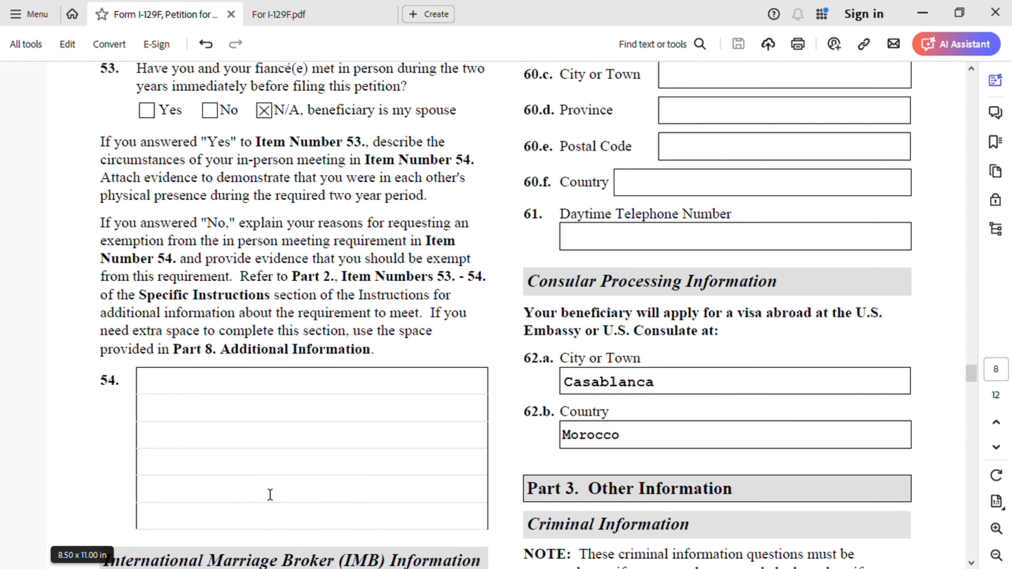
- Examine the International Marriage Broker (IMB) Information, from item 55 to the broker's address and telephone in items 60.a to 61
scroll(294, 484, "down", 5)
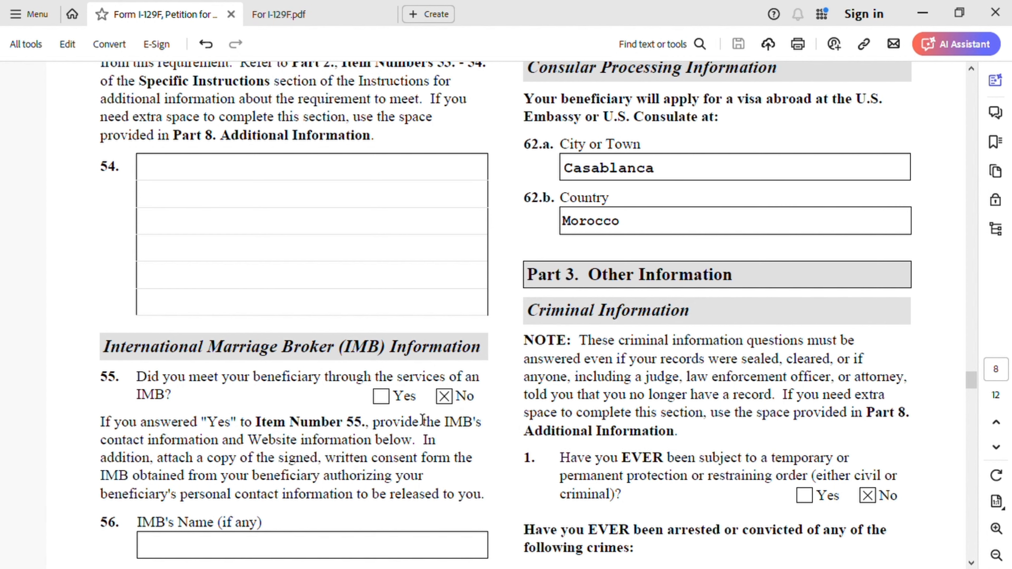
scroll(318, 446, "down", 7)
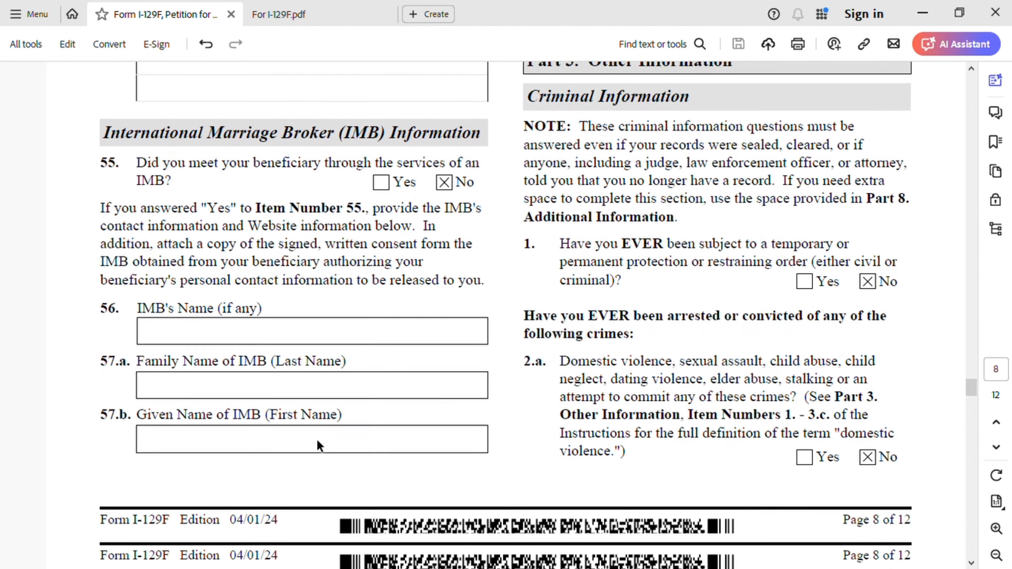
scroll(582, 407, "up", 5)
scroll(583, 407, "up", 15)
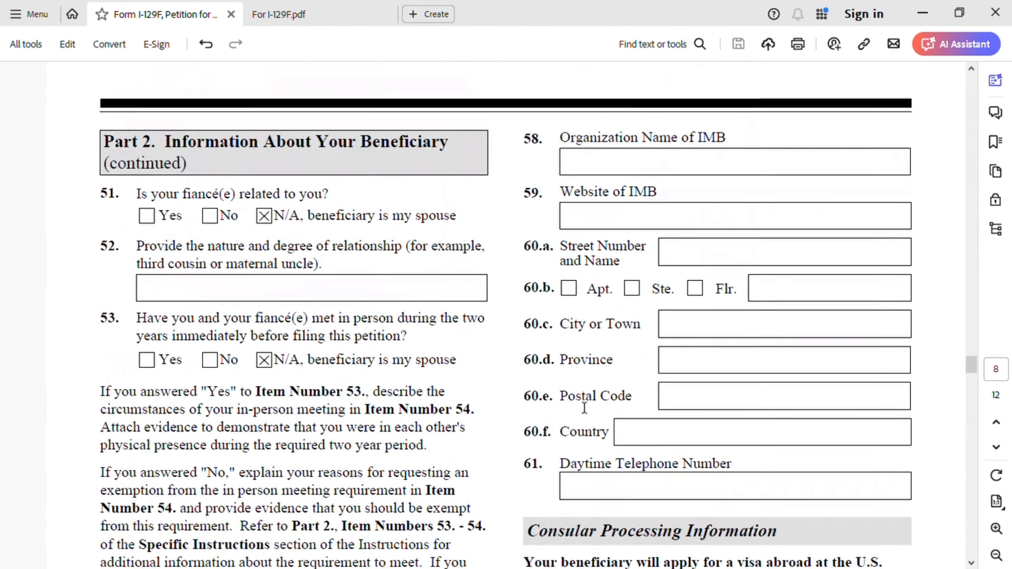
scroll(734, 367, "down", 8)
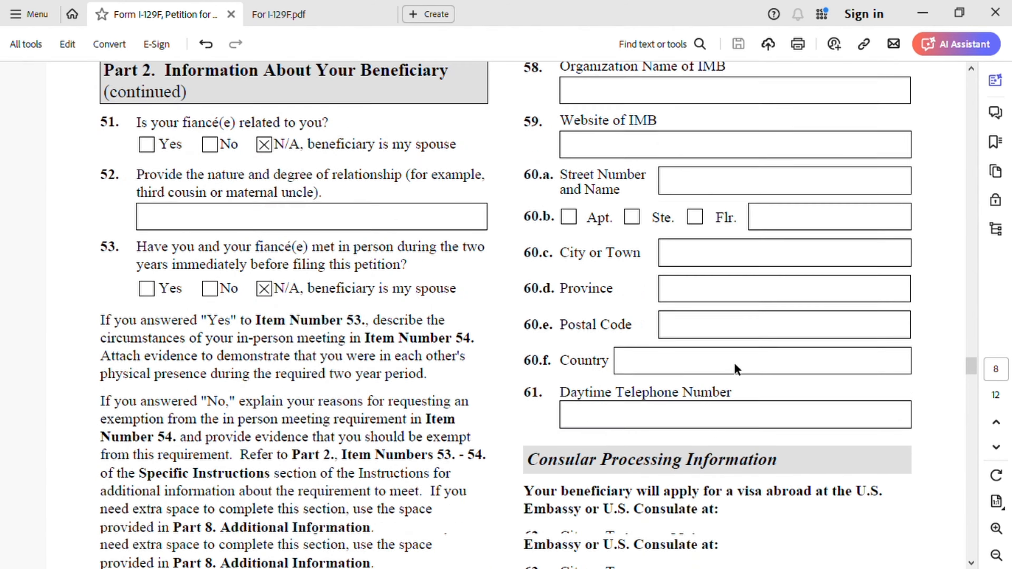
- Examine the Consular Processing Information in items 62.a and 62.b and the Part 3 Criminal Information in items 1 and 2.a
scroll(734, 367, "down", 4)
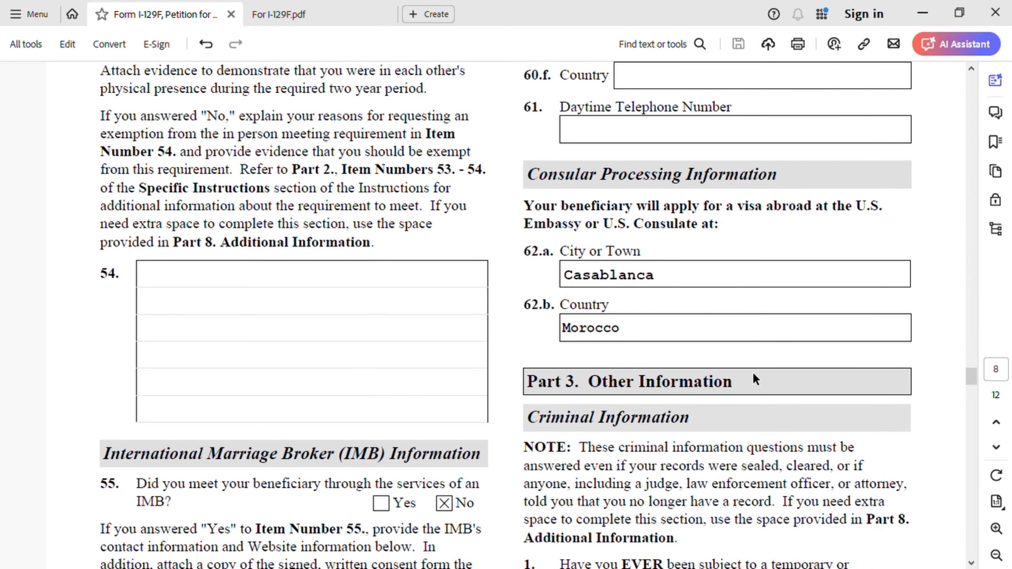
scroll(803, 310, "down", 1)
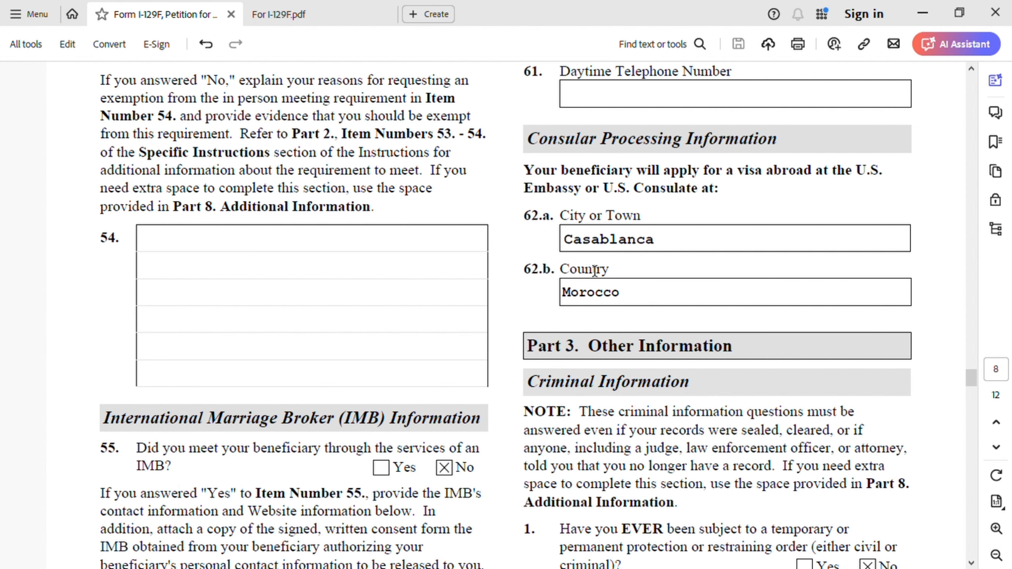
scroll(666, 311, "down", 5)
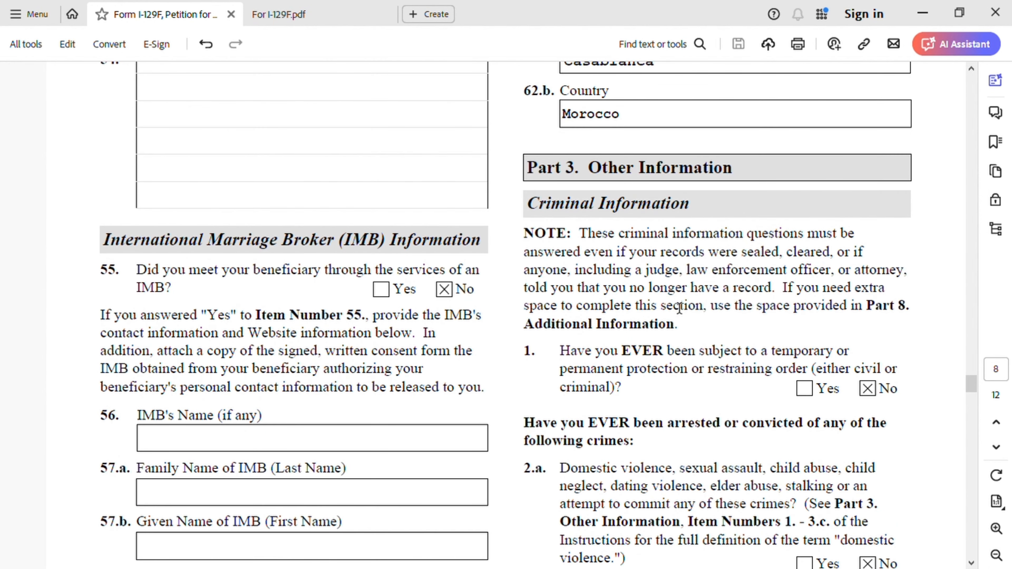
scroll(729, 303, "down", 1)
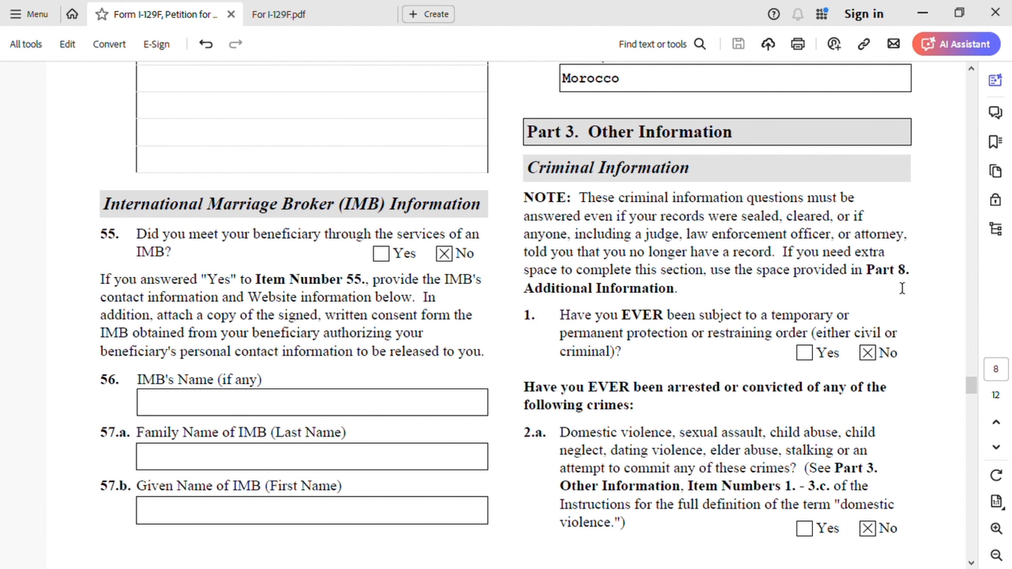
scroll(901, 289, "down", 3)
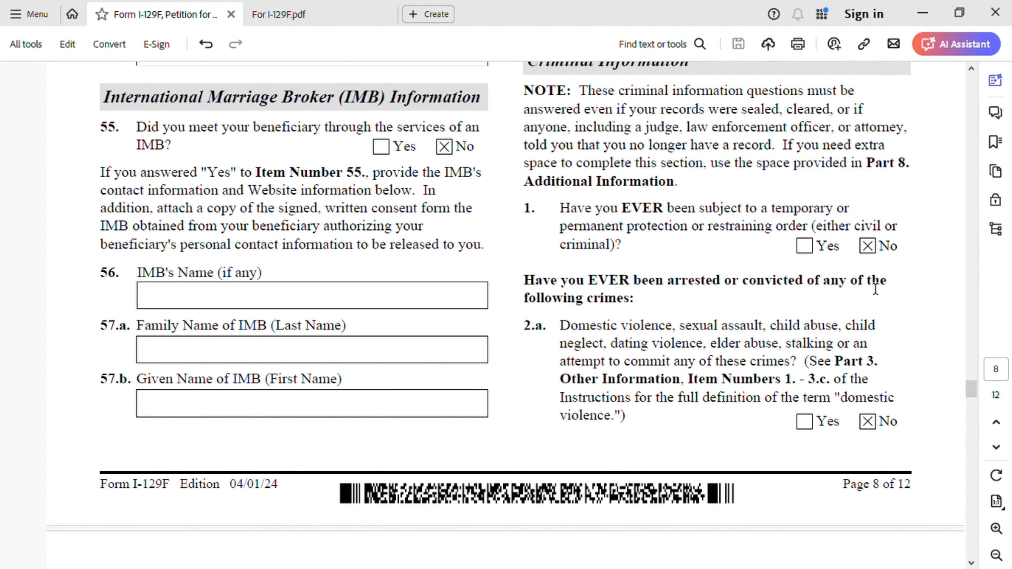
scroll(690, 341, "down", 1)
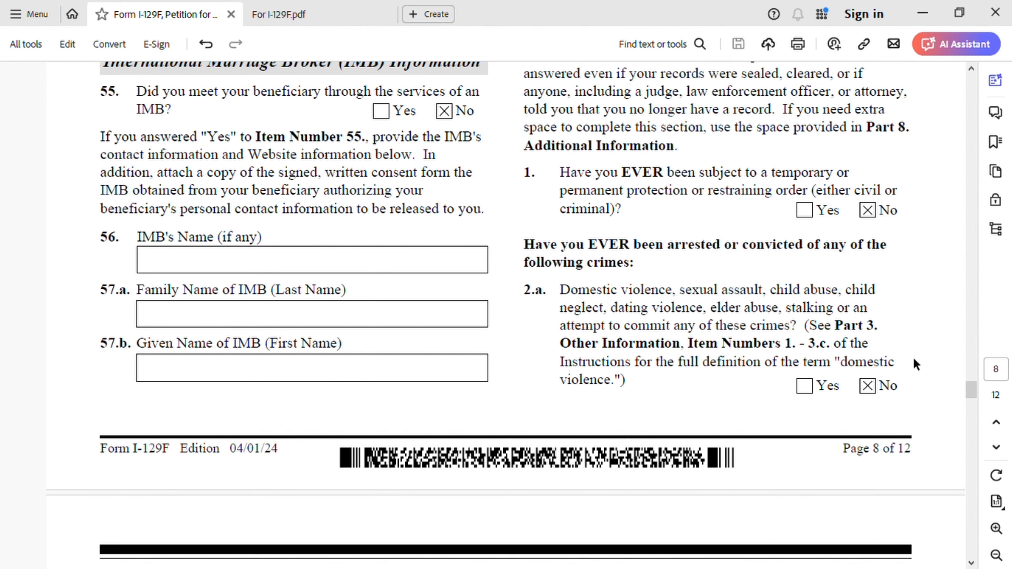
- Examine the continued Part 3 criminal questions on page 9, items 2.b to 4.b, including the self-defense and protection order options
scroll(913, 361, "down", 8)
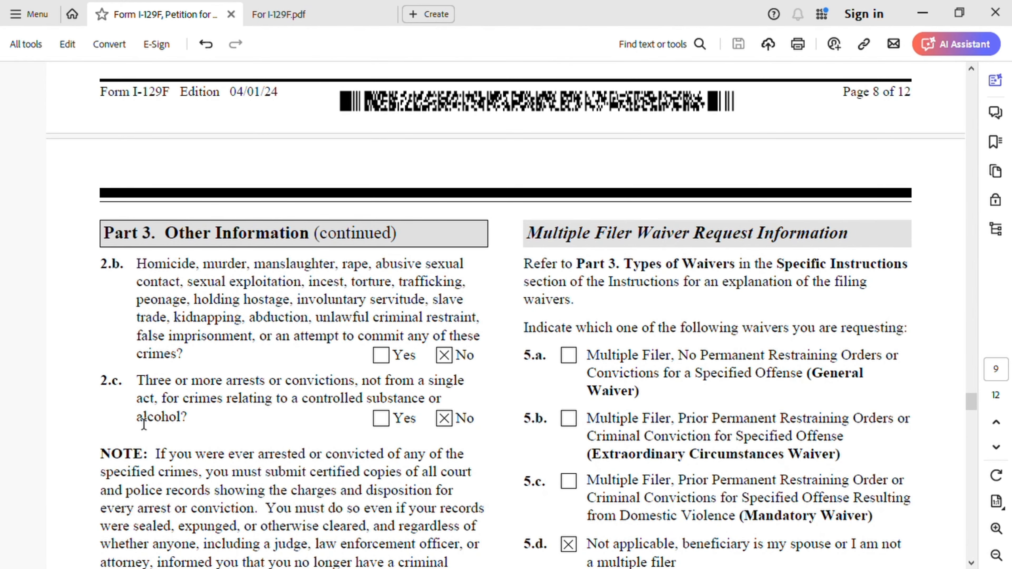
scroll(451, 418, "down", 7)
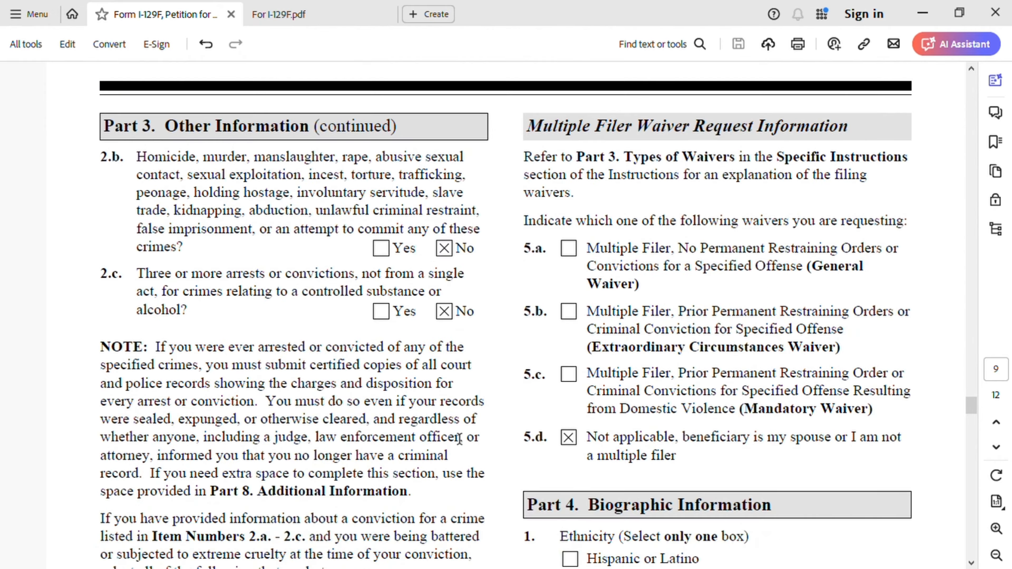
scroll(398, 431, "down", 2)
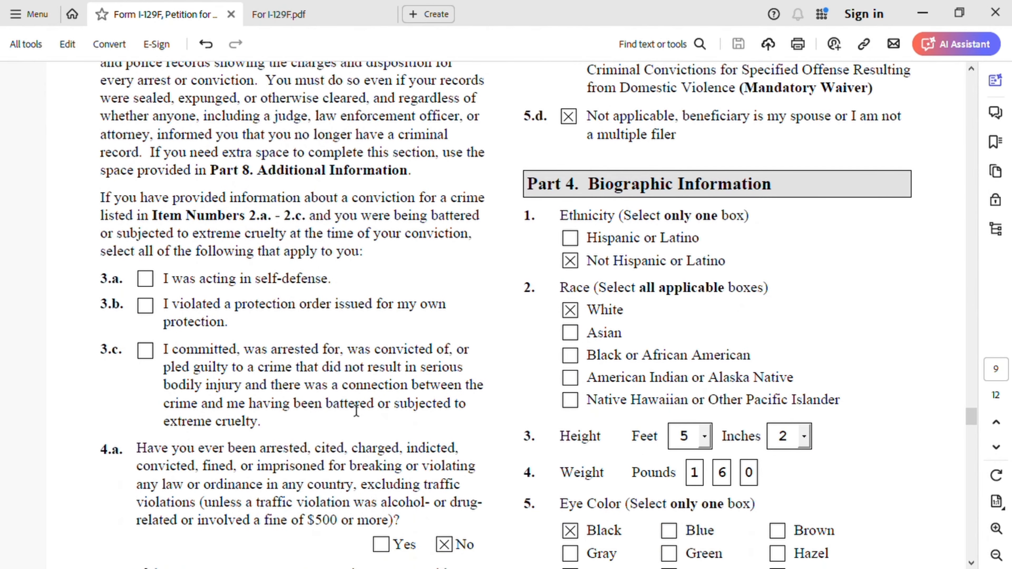
scroll(273, 397, "down", 2)
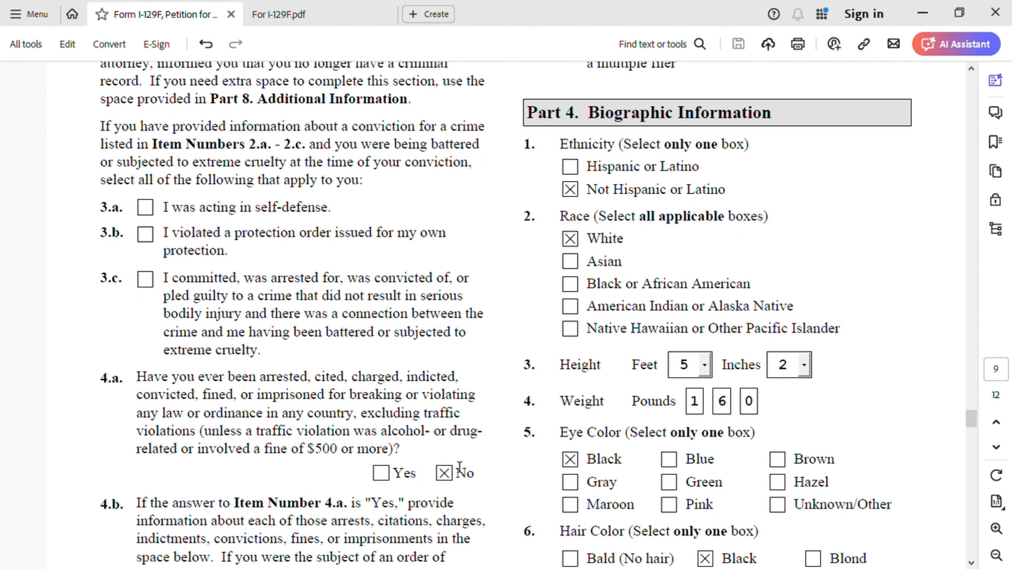
scroll(391, 458, "down", 3)
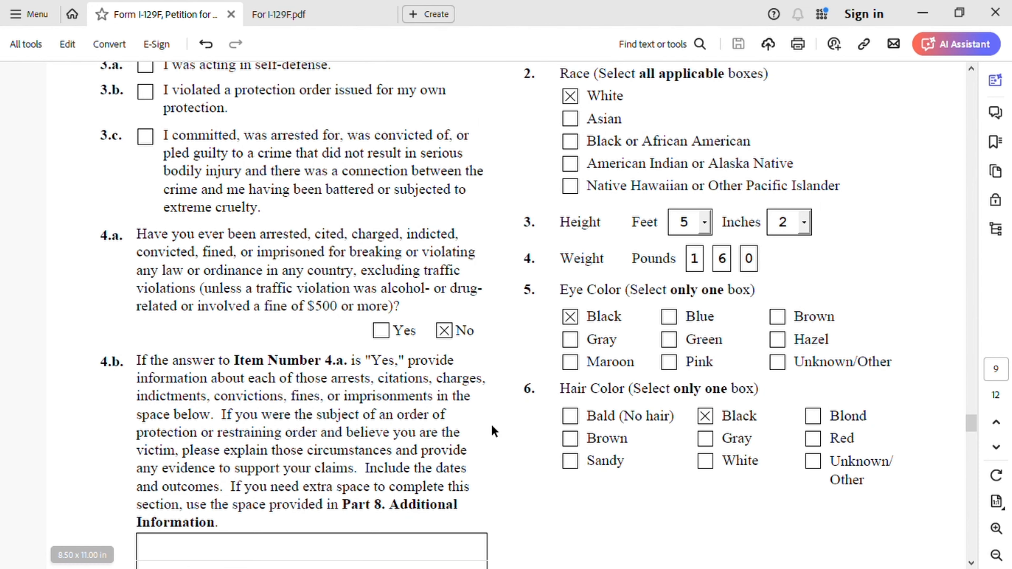
scroll(494, 430, "down", 2)
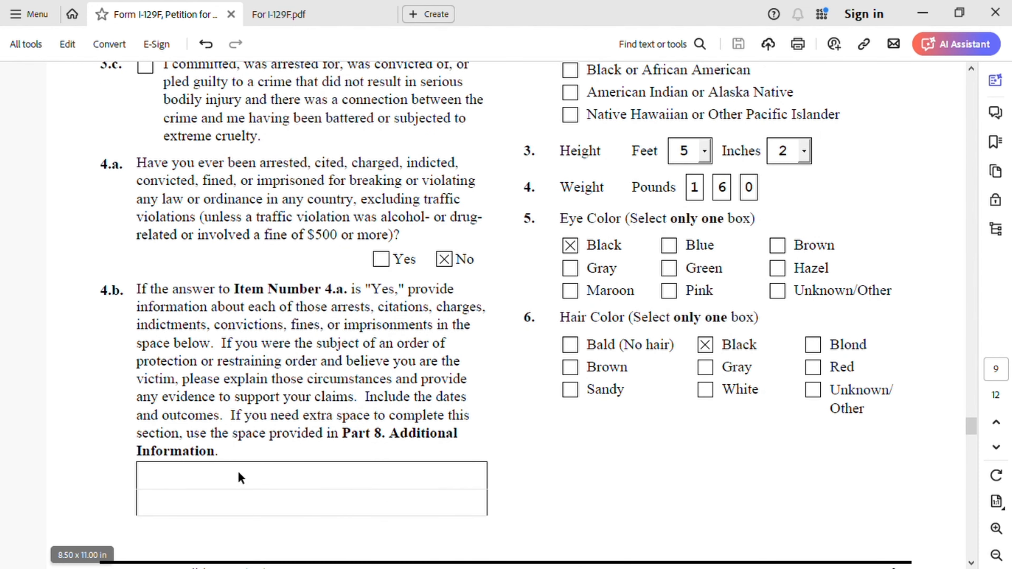
- Examine the Multiple Filer Waiver Request Information on page 9, items 5.a to 5.d
scroll(527, 466, "up", 8)
scroll(576, 453, "up", 5)
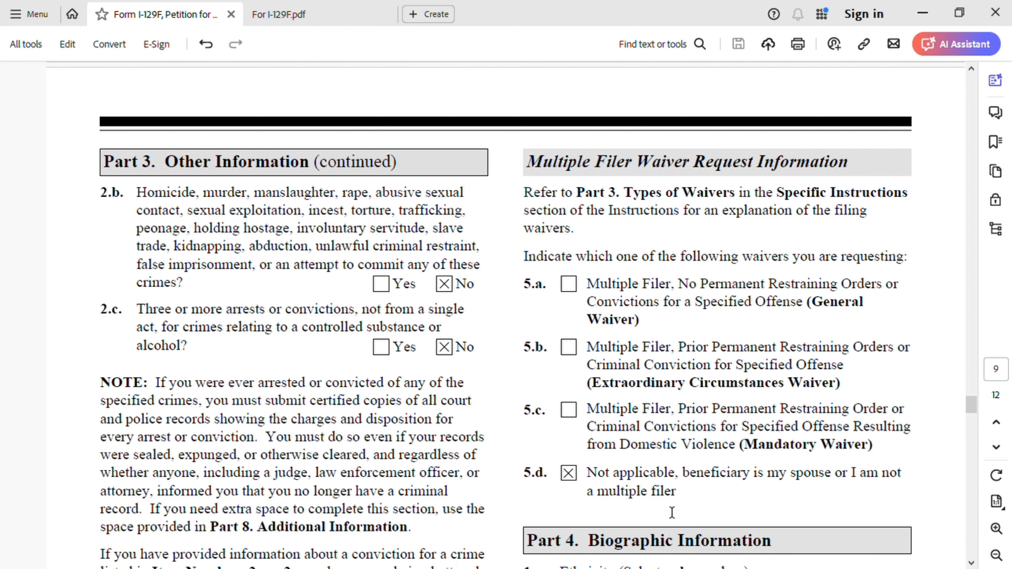
scroll(693, 478, "down", 7)
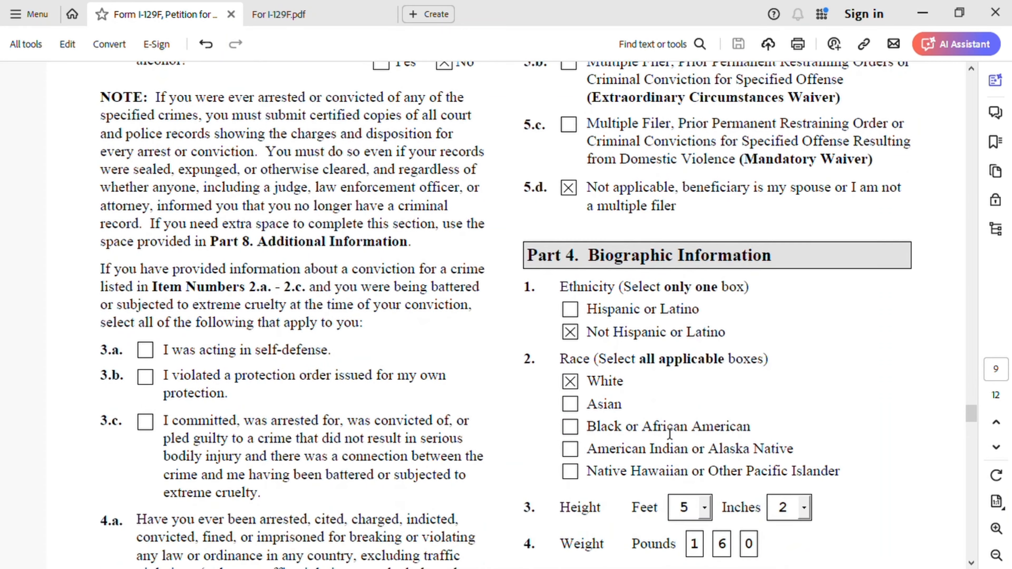
- Examine the Part 4 Biographic Information, from ethnicity and race through height, weight, eye color and hair color
scroll(669, 433, "down", 2)
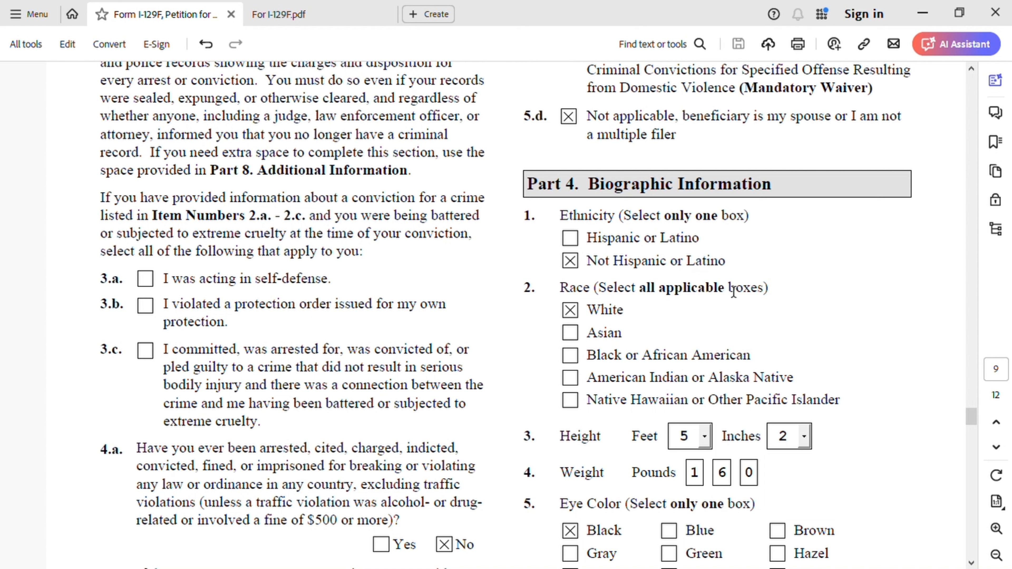
scroll(662, 330, "down", 3)
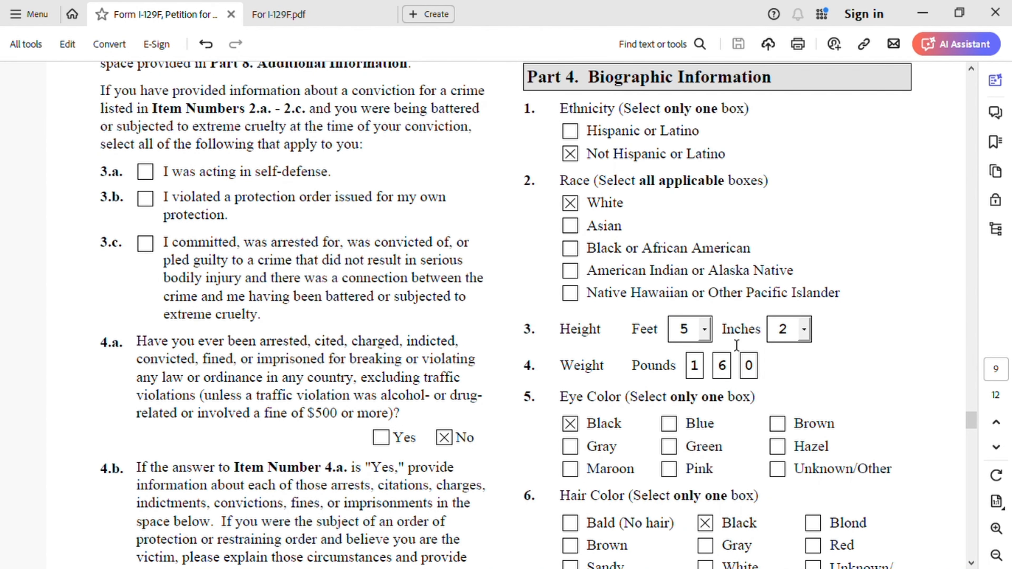
scroll(728, 386, "up", 3)
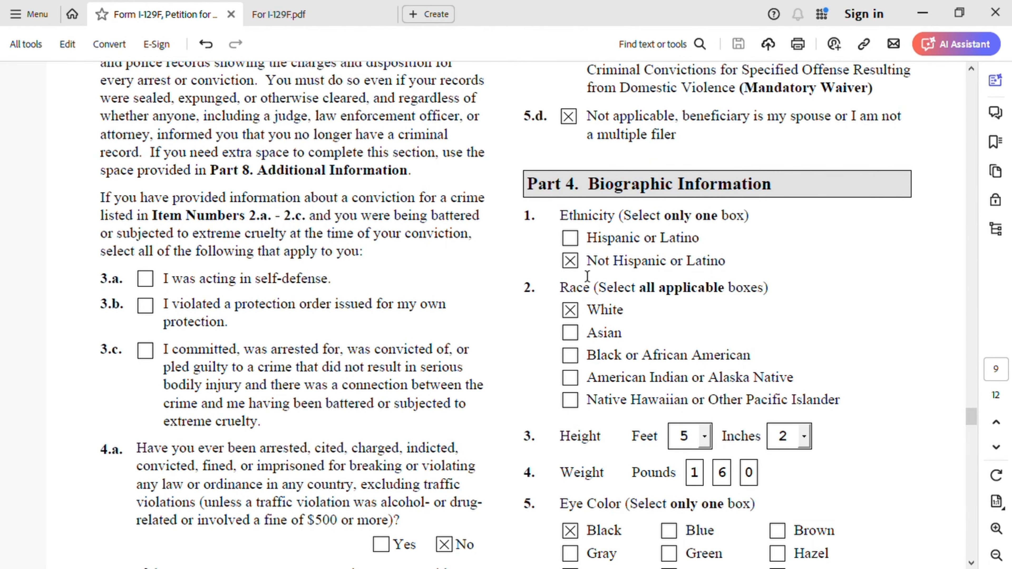
scroll(617, 323, "down", 5)
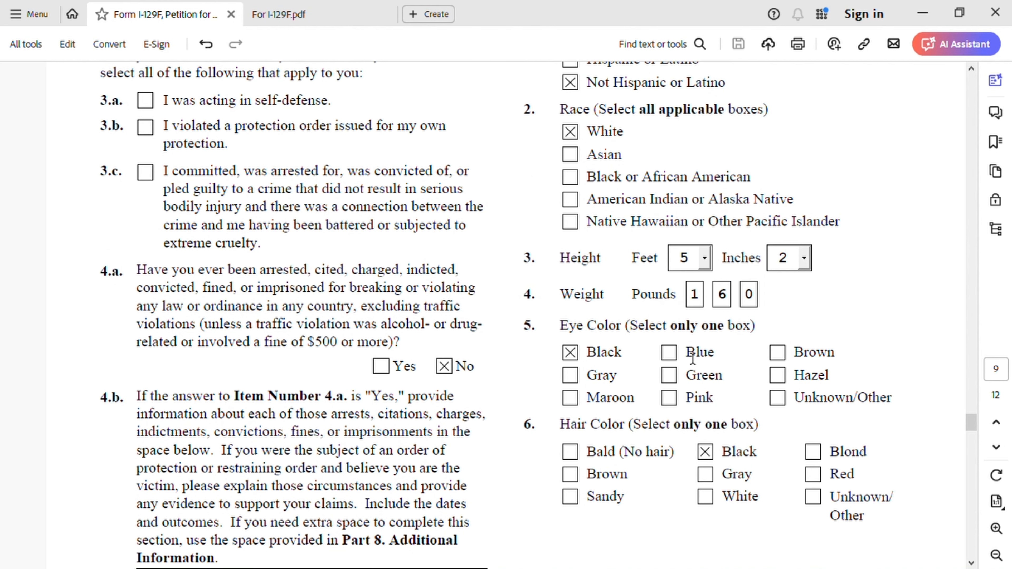
scroll(640, 399, "down", 2)
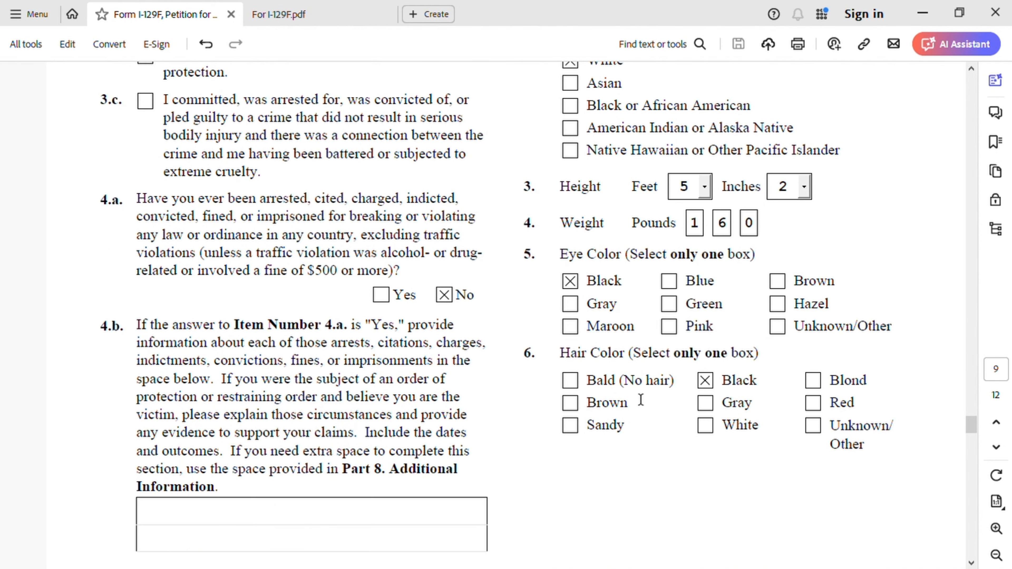
- Examine Part 5 on page 10, covering the petitioner's contact information, certification, signature and date of signature
scroll(722, 384, "down", 13)
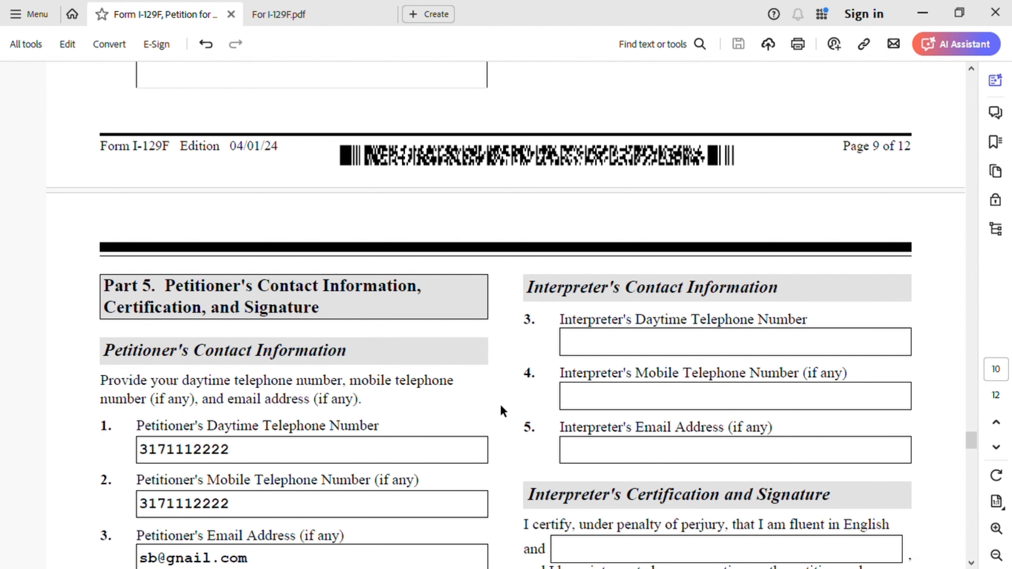
scroll(502, 411, "down", 2)
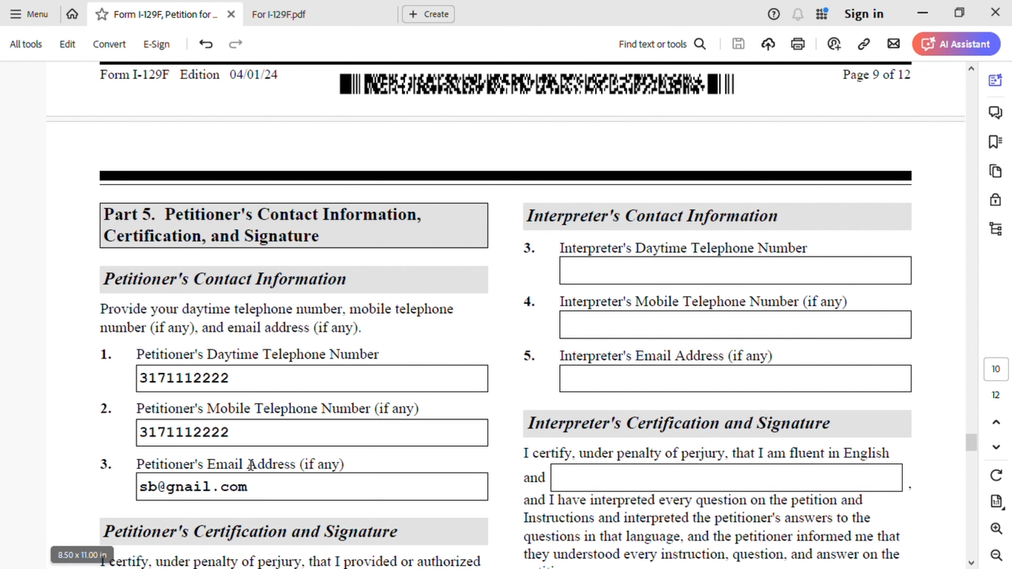
scroll(413, 462, "down", 6)
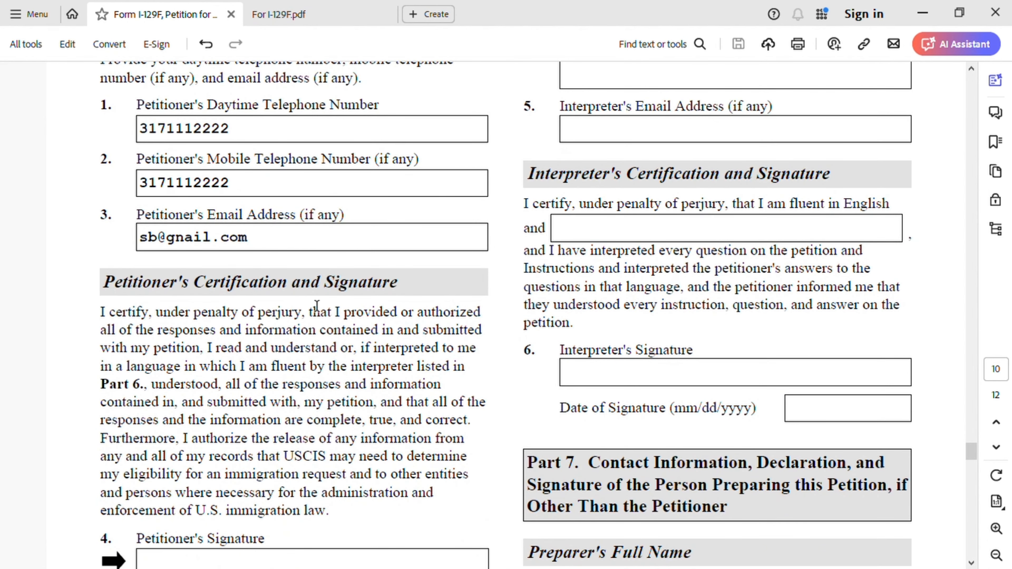
scroll(397, 312, "down", 4)
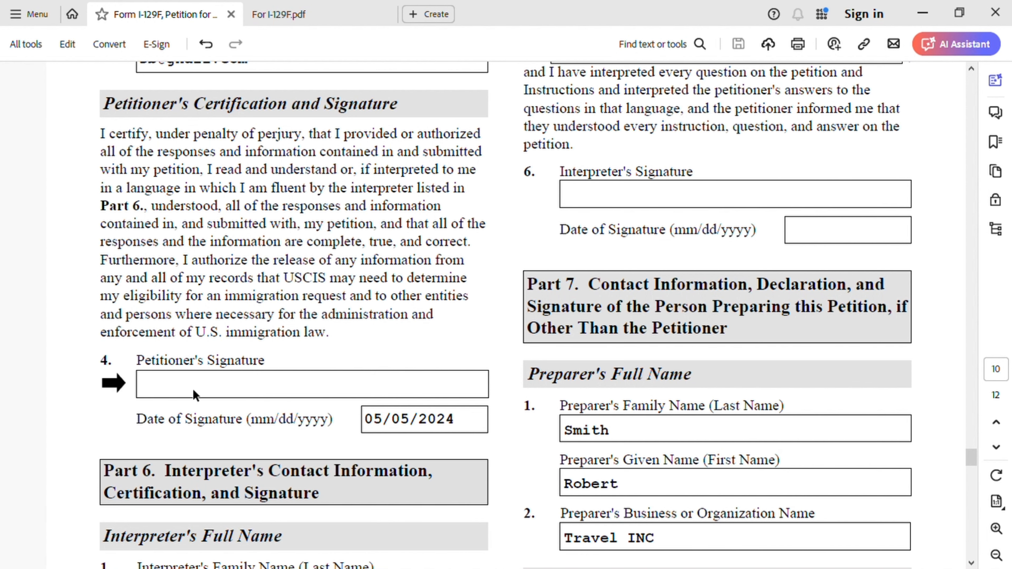
- Examine the Part 6 interpreter fields and the Part 7 preparer's name, organization and contact information in items 1 to 5
scroll(197, 397, "down", 2)
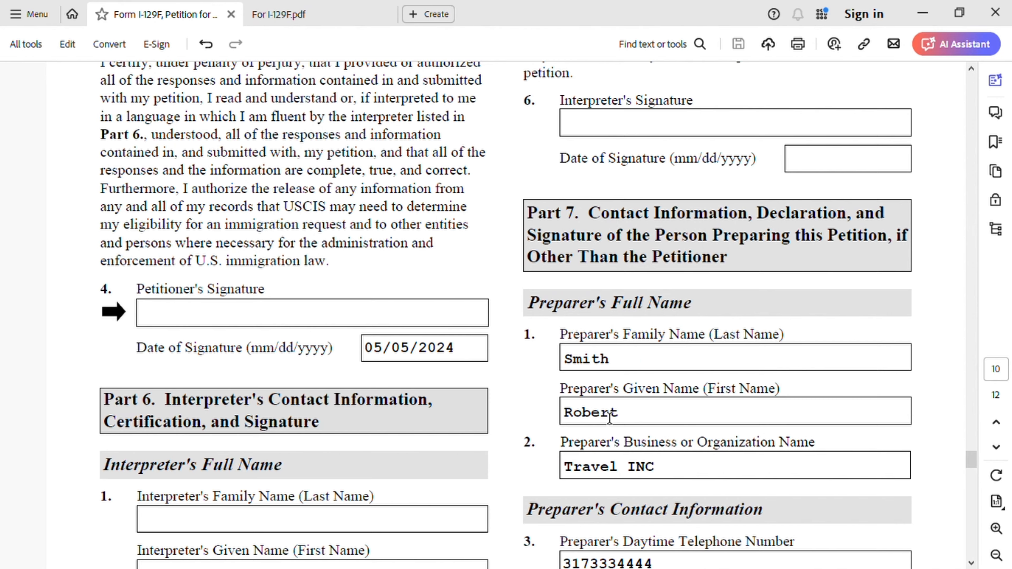
scroll(608, 417, "up", 2)
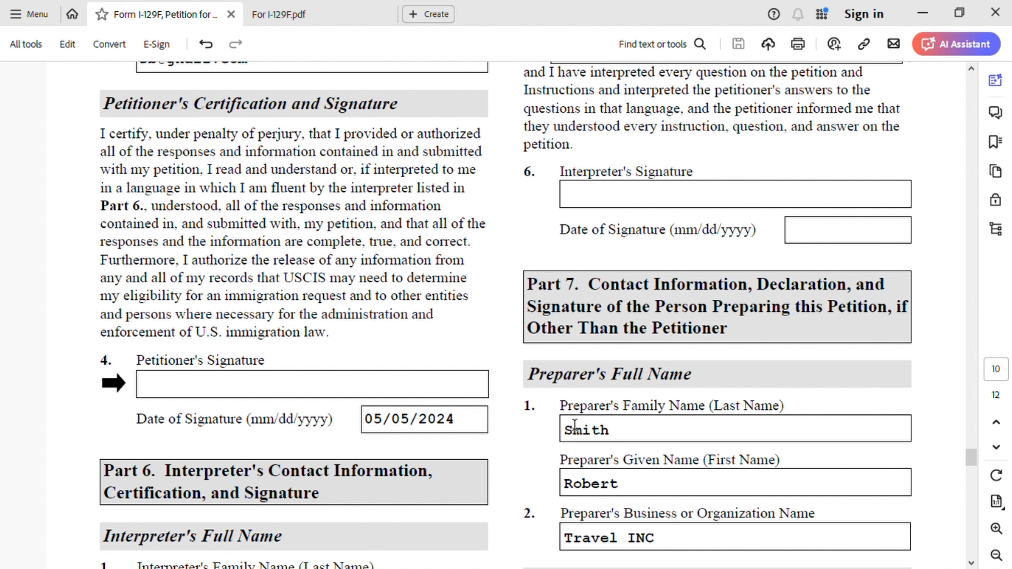
scroll(590, 467, "down", 1)
scroll(552, 454, "down", 2)
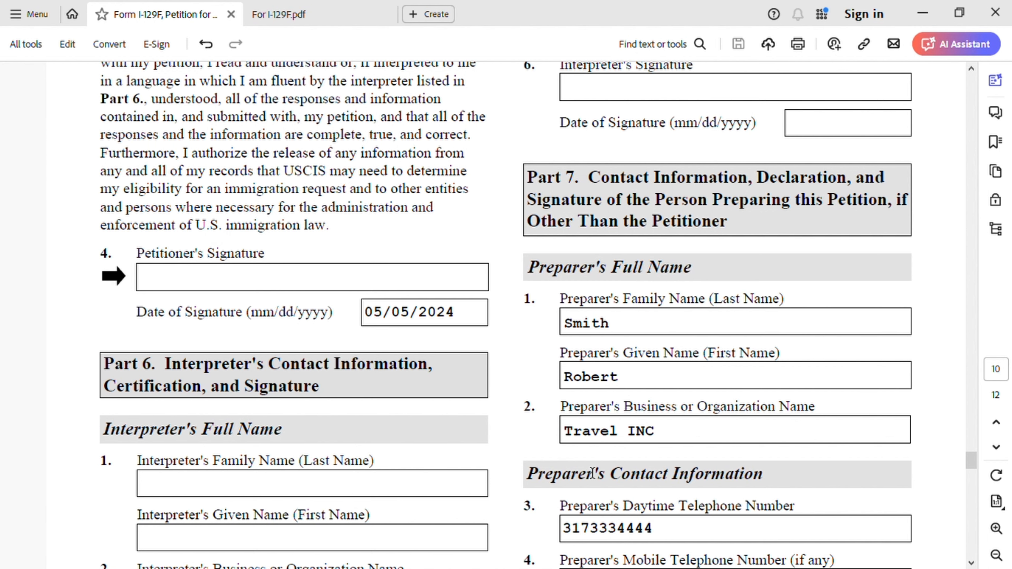
scroll(669, 473, "down", 3)
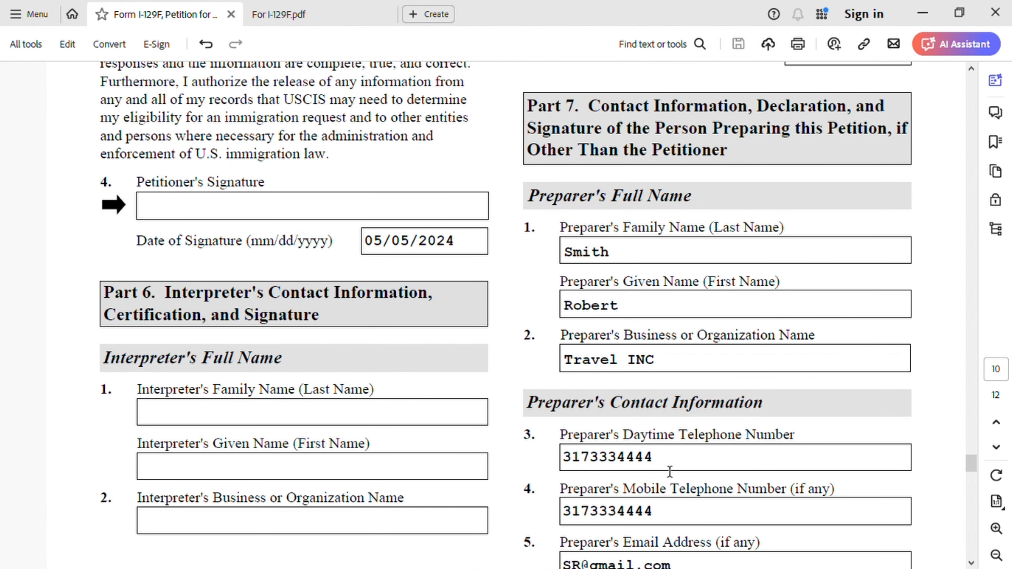
scroll(726, 414, "down", 1)
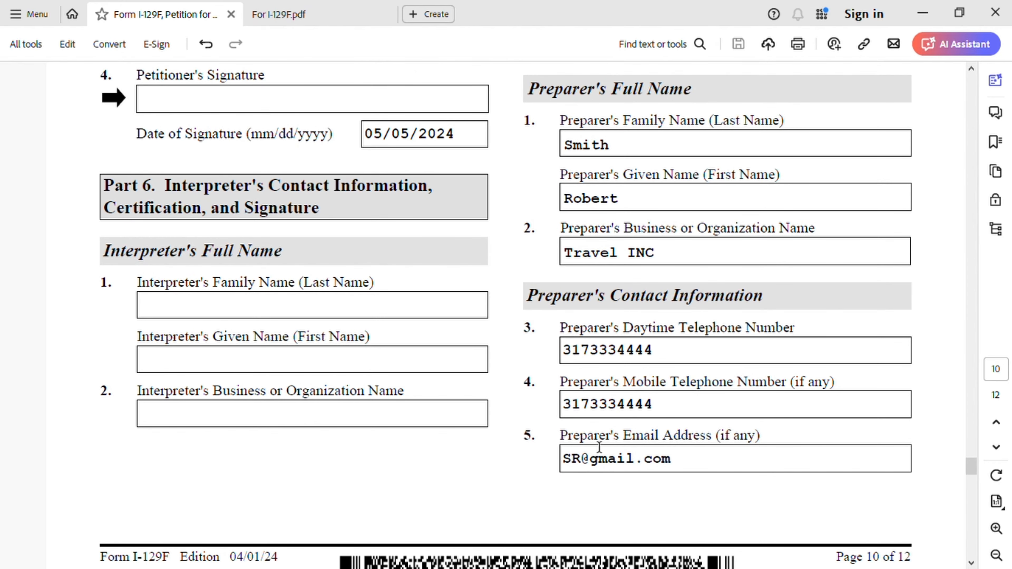
scroll(598, 447, "down", 8)
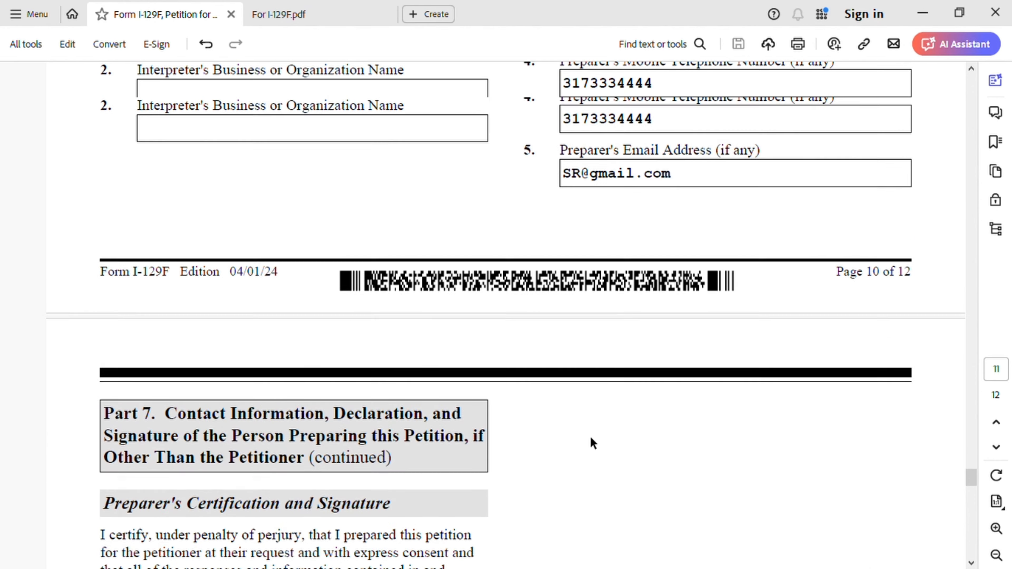
- Examine the Preparer's Certification and Signature on page 11, including item 6 and the date of signature
scroll(588, 435, "up", 1)
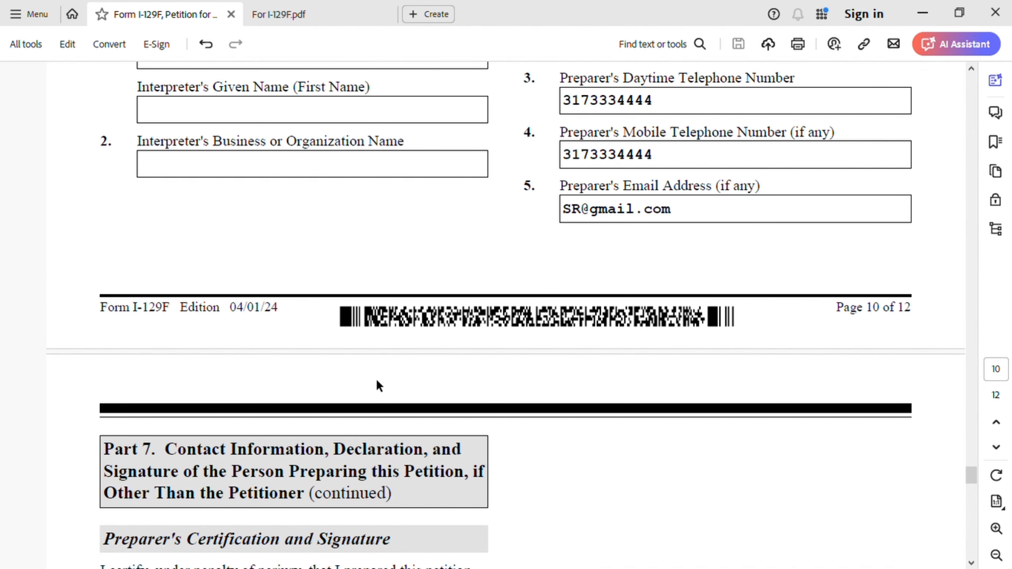
scroll(250, 411, "down", 8)
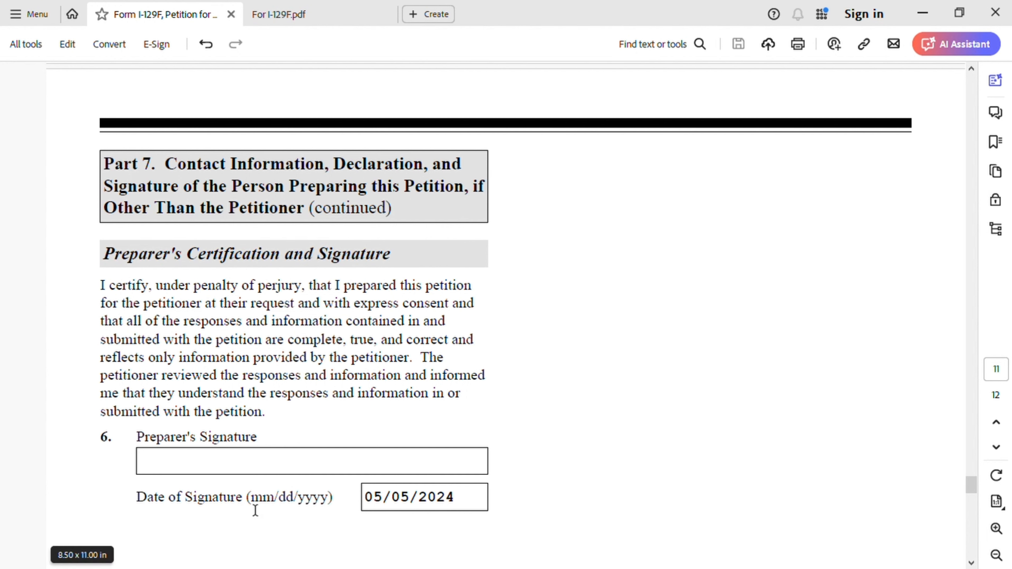
scroll(356, 442, "down", 3)
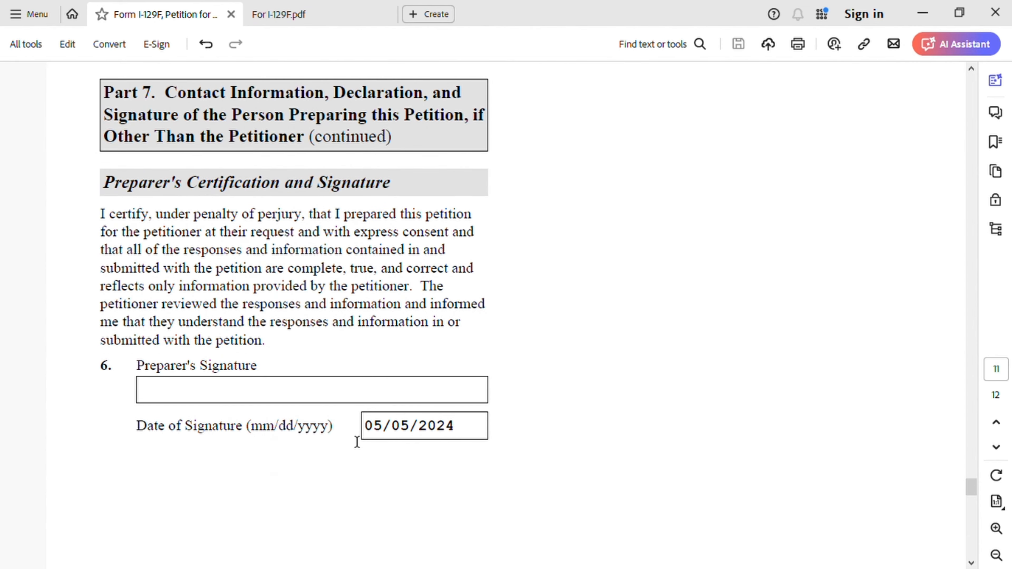
scroll(259, 413, "down", 10)
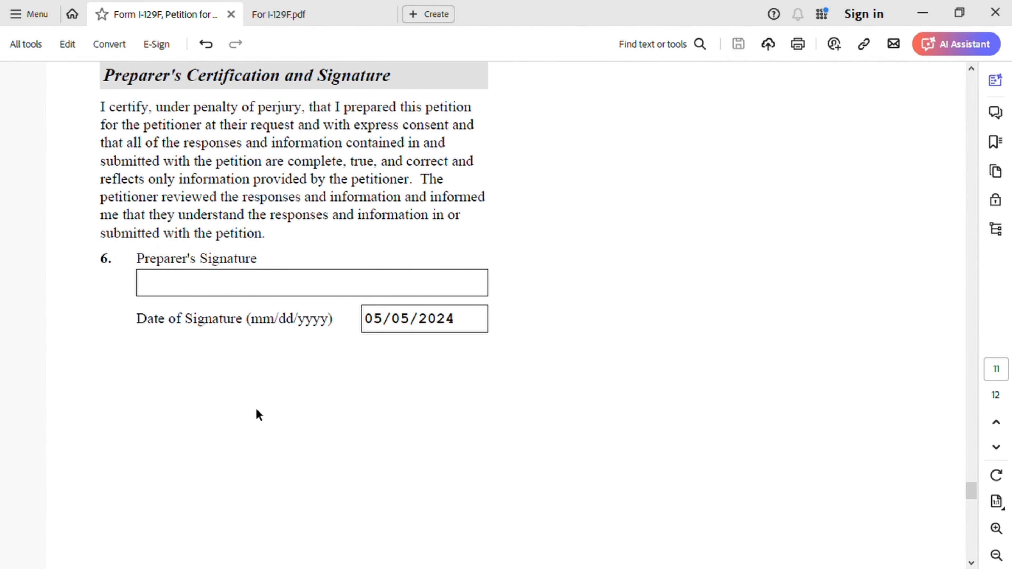
scroll(258, 414, "down", 5)
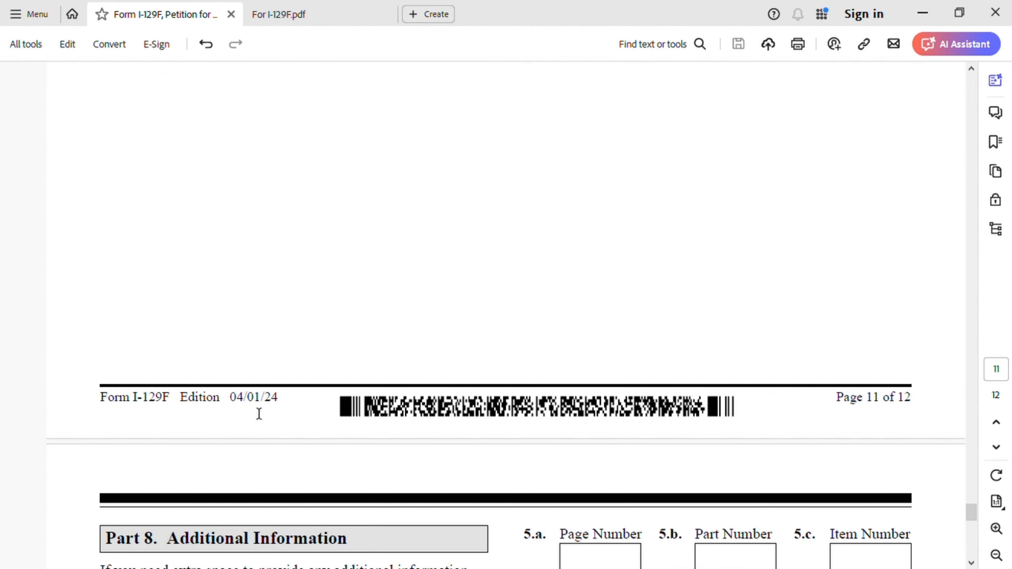
- Recheck the preparer's name and contact fields on page 10 together with the continued Part 7 signature section on page 11
scroll(264, 402, "up", 8)
scroll(267, 400, "up", 15)
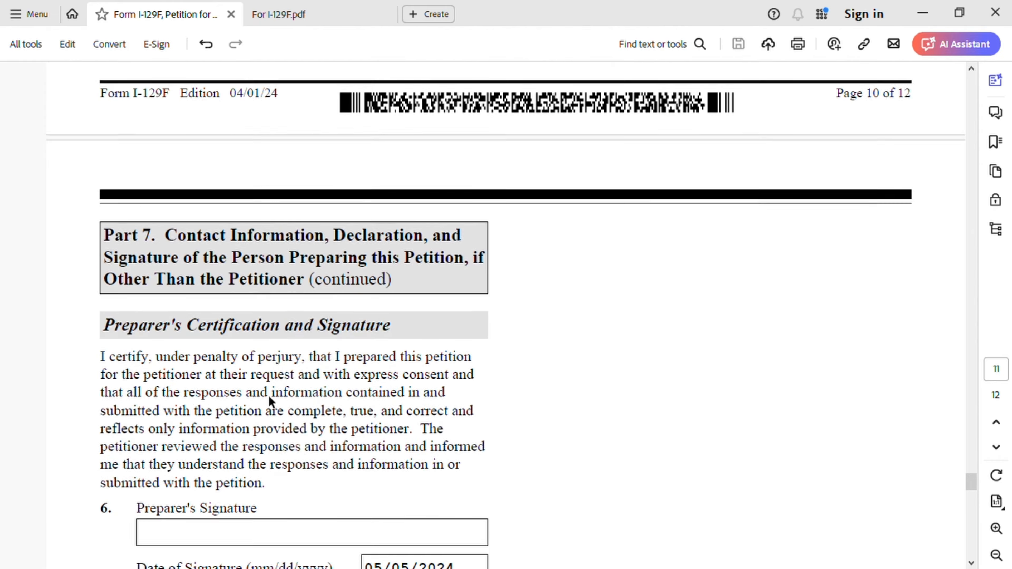
scroll(562, 390, "down", 6)
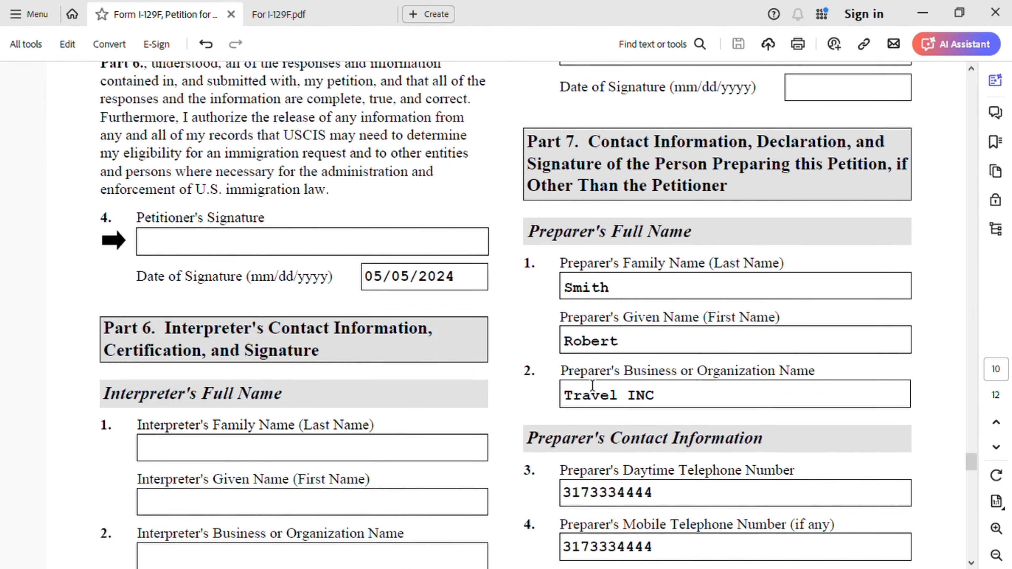
scroll(668, 330, "down", 3)
scroll(568, 386, "down", 8)
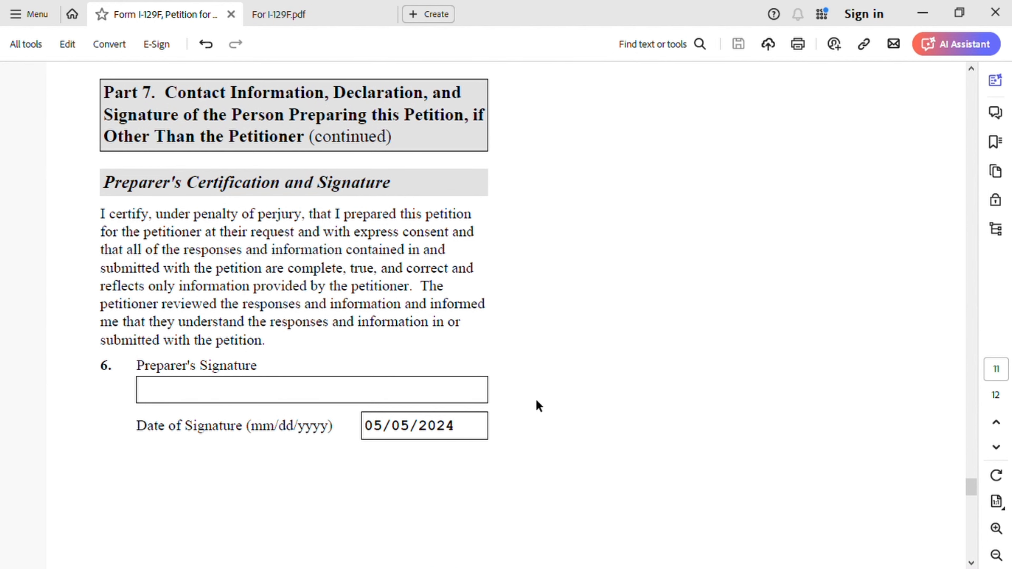
- Examine Part 8 Additional Information on page 12, including the petitioner's details and the entries in items 3.a to 3.d and 6.a to 6.d
scroll(549, 417, "down", 10)
scroll(549, 416, "down", 10)
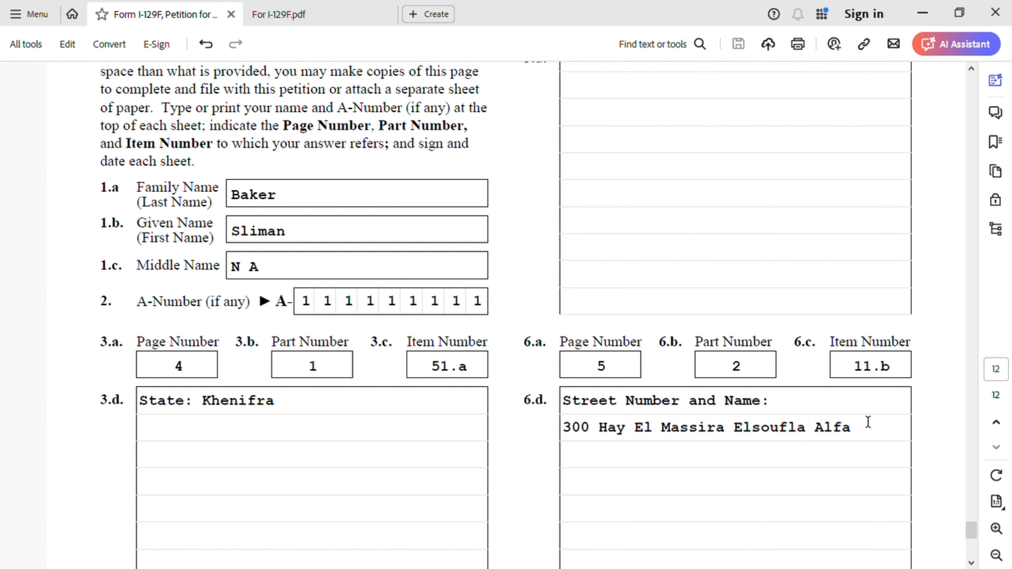
scroll(626, 468, "down", 2)
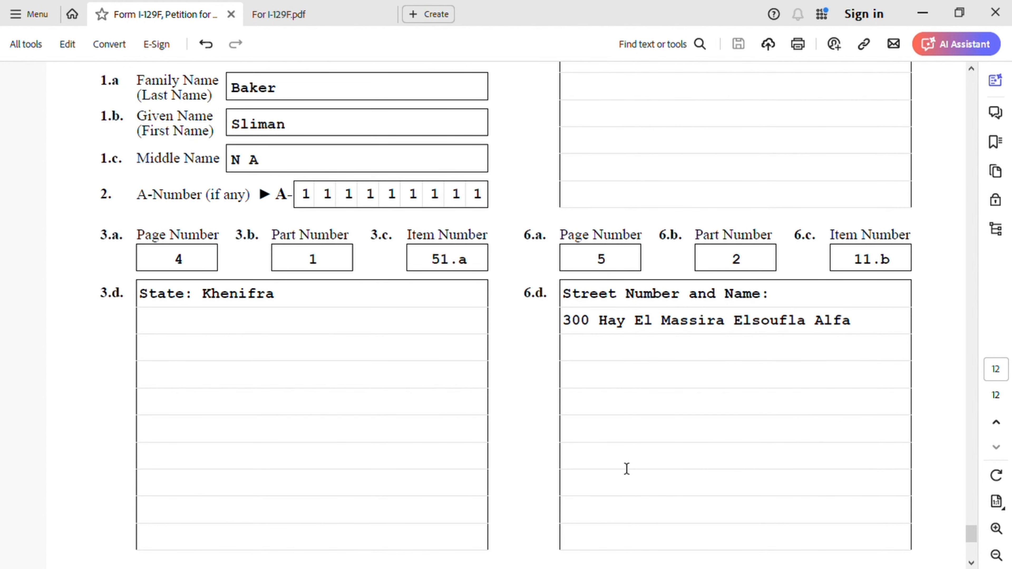
scroll(627, 468, "up", 2)
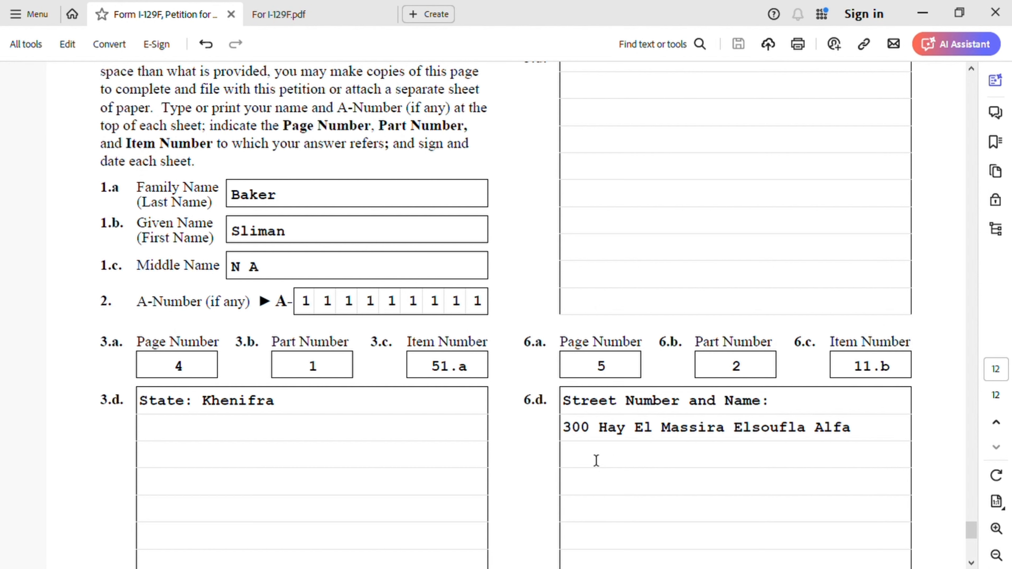
- Switch to the For I-129F.pdf document and examine the K-3 filing fee information on page 3
left_click(330, 14)
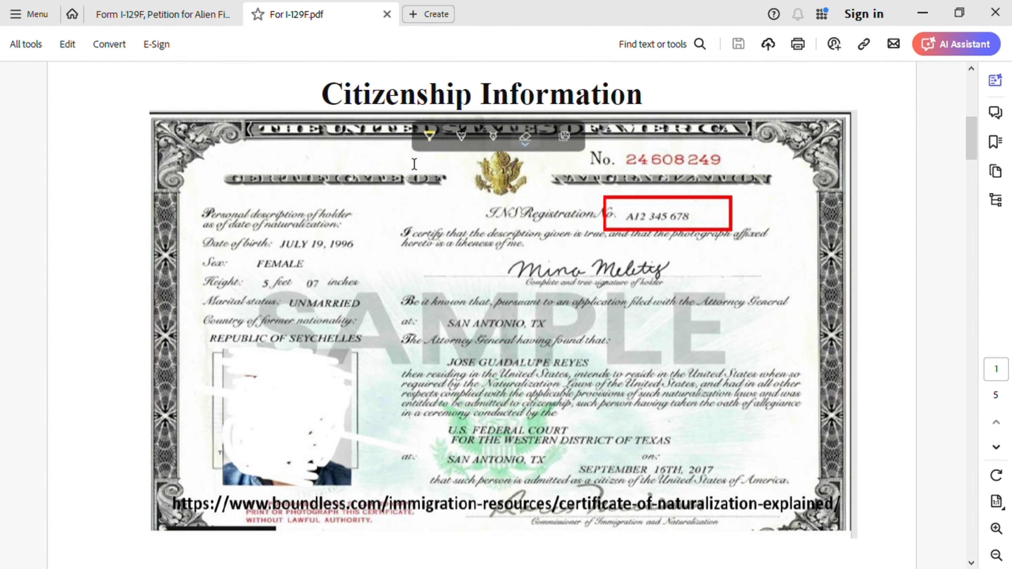
scroll(638, 350, "down", 10)
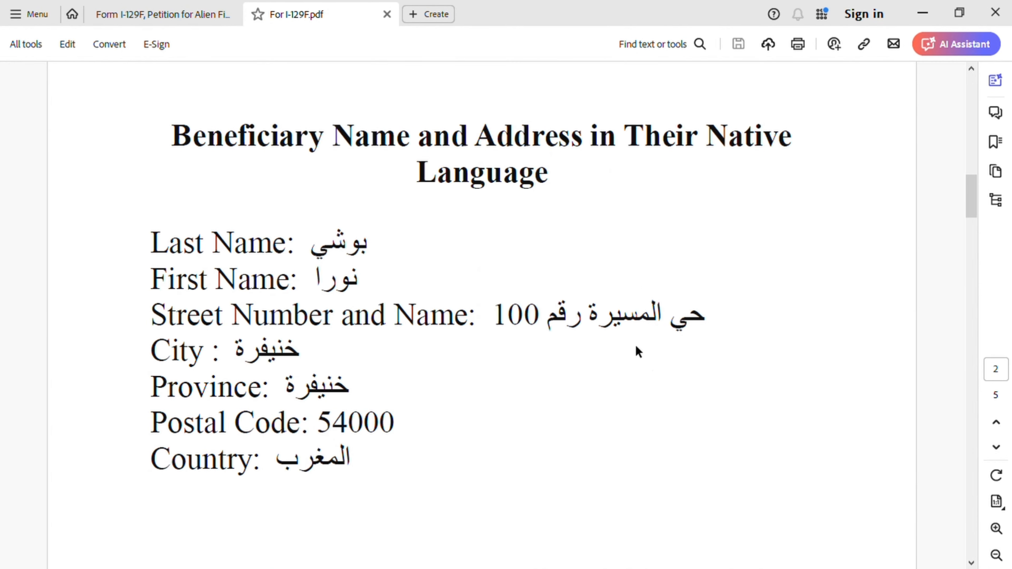
scroll(637, 351, "down", 15)
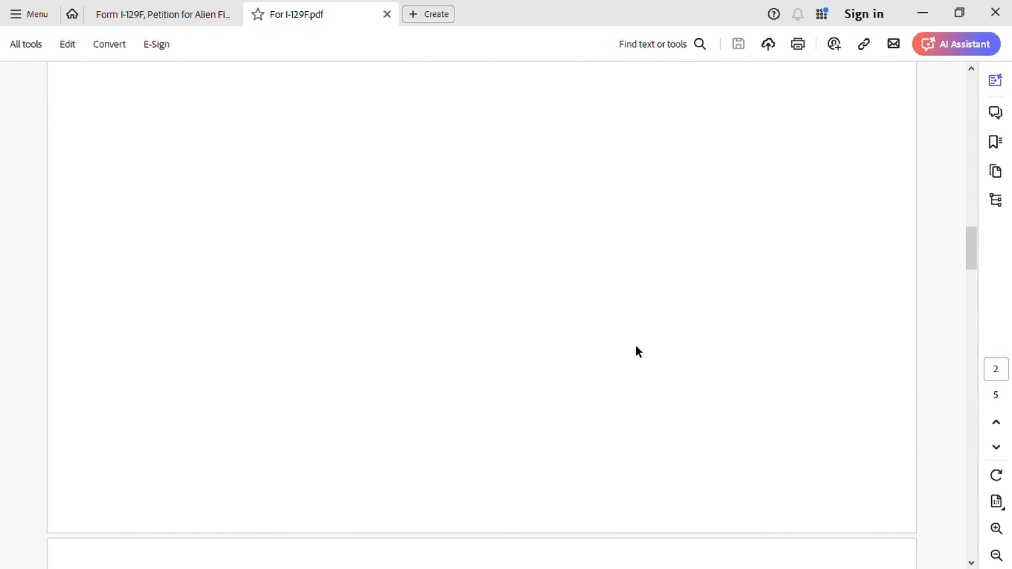
scroll(636, 349, "down", 5)
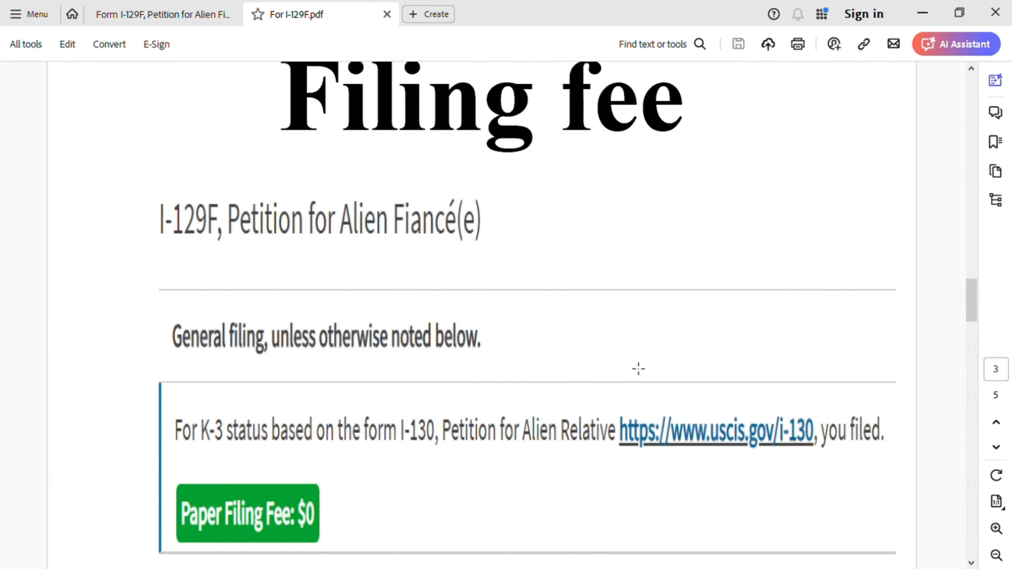
scroll(638, 370, "up", 1)
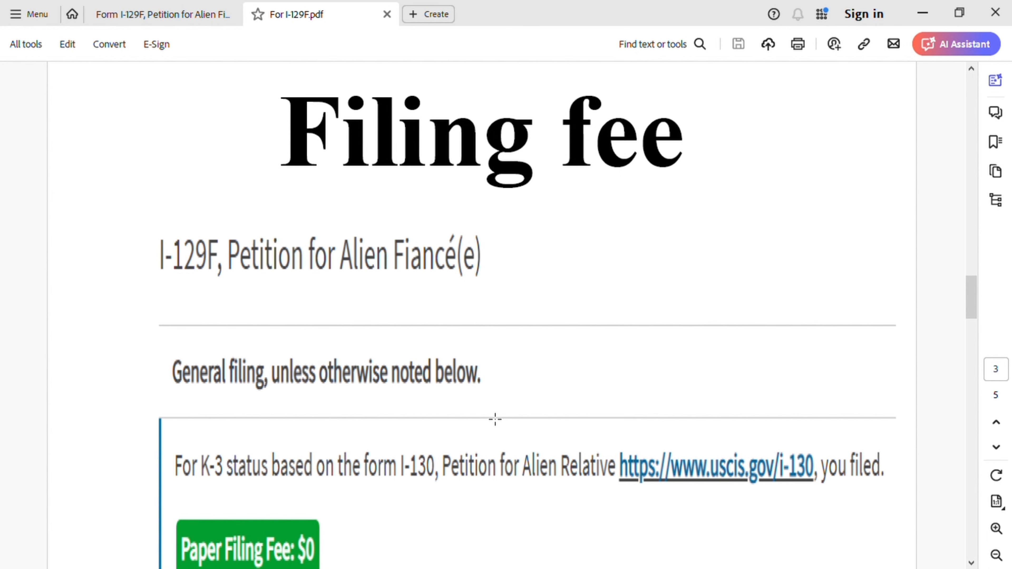
scroll(496, 417, "down", 6)
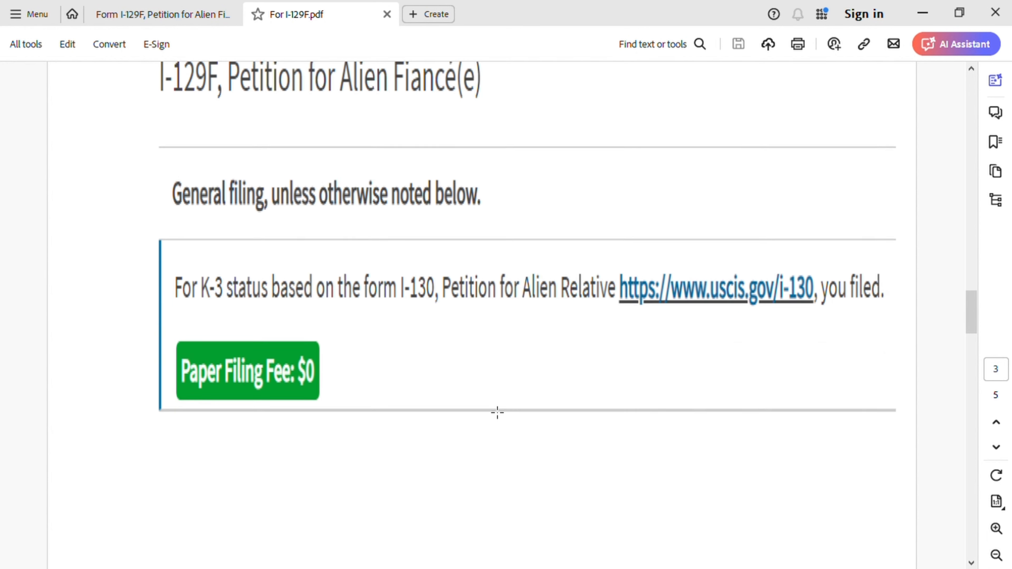
- Examine items 1 to 5 of the Supporting Documents list on page 4 and the Where to File mailing addresses on page 5
scroll(497, 412, "down", 15)
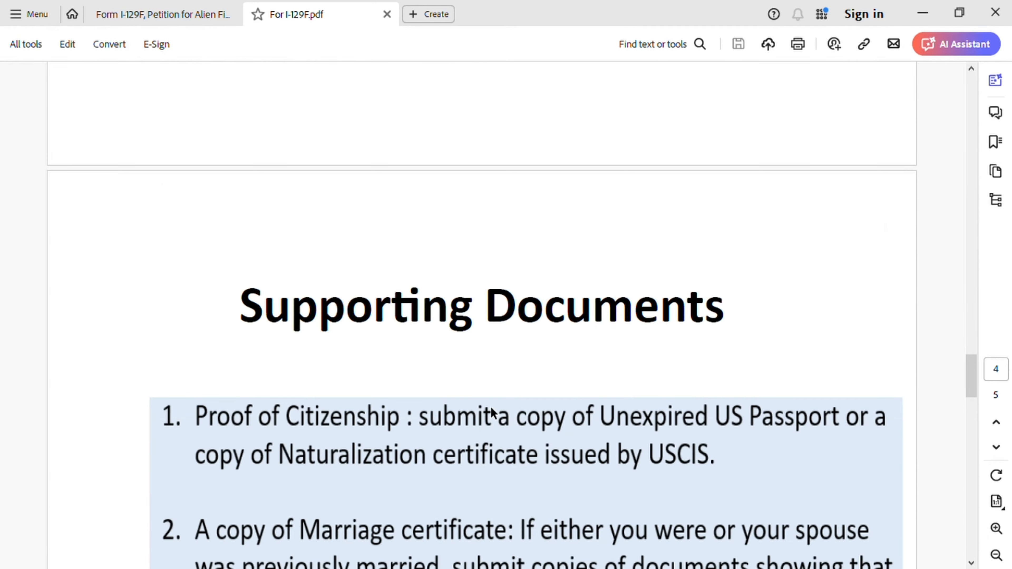
scroll(601, 363, "down", 2)
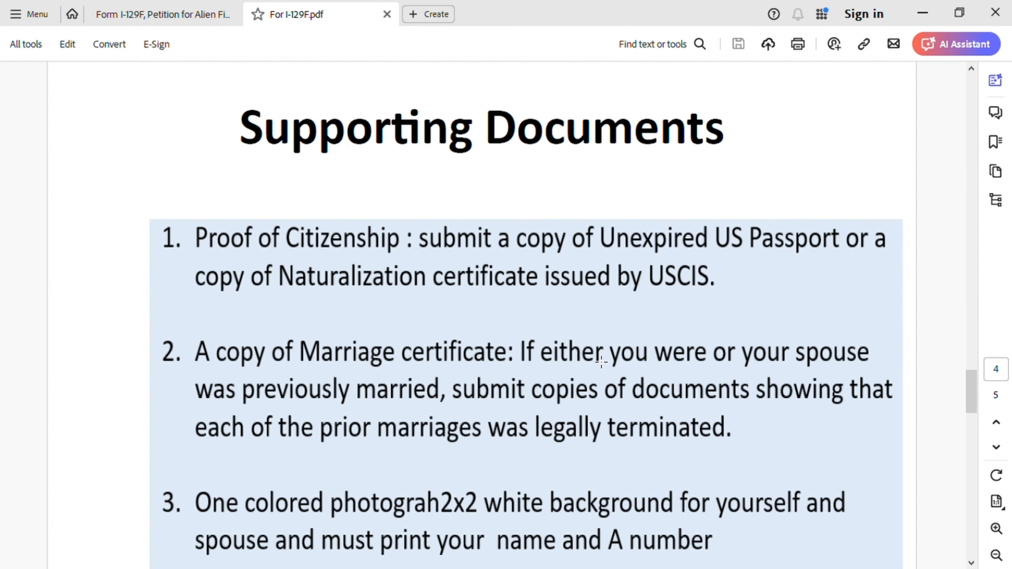
scroll(531, 396, "down", 1)
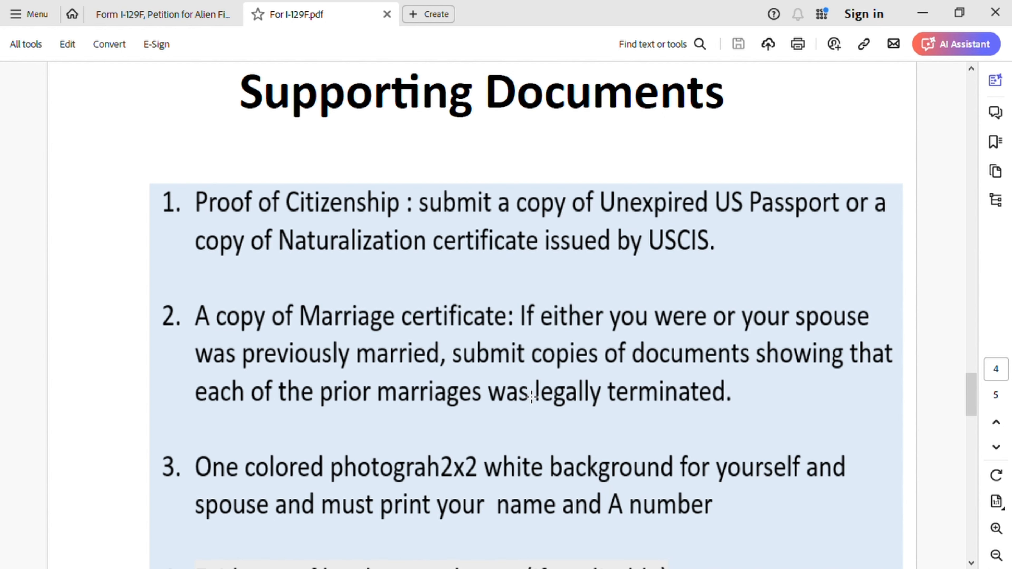
scroll(531, 396, "down", 1)
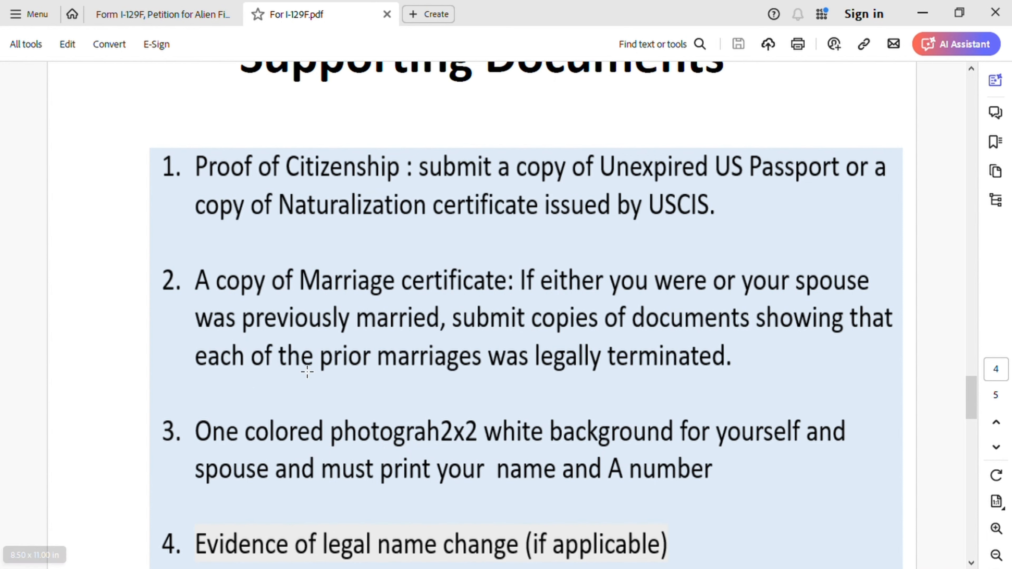
scroll(471, 417, "down", 1)
scroll(471, 418, "down", 1)
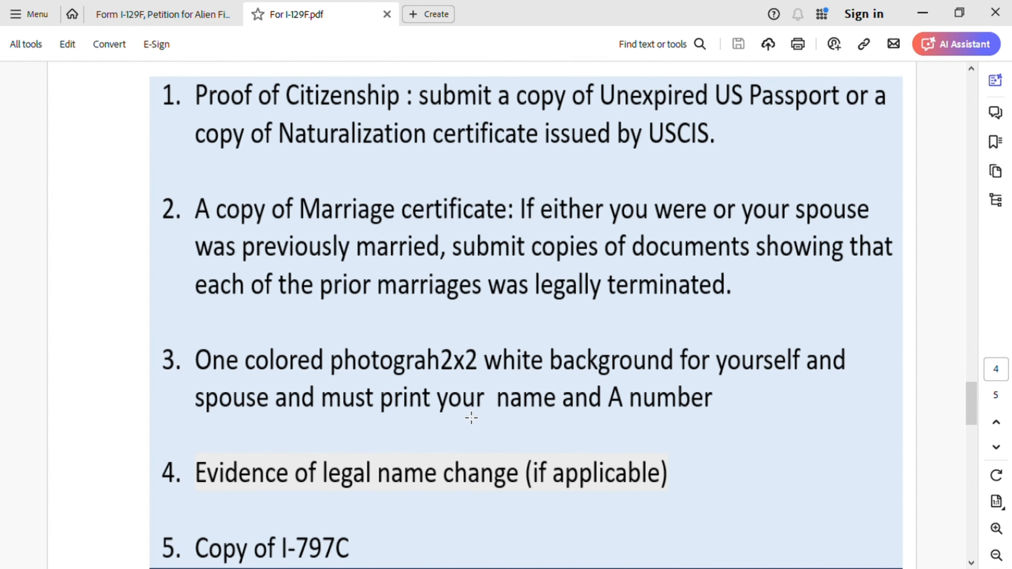
scroll(471, 417, "down", 2)
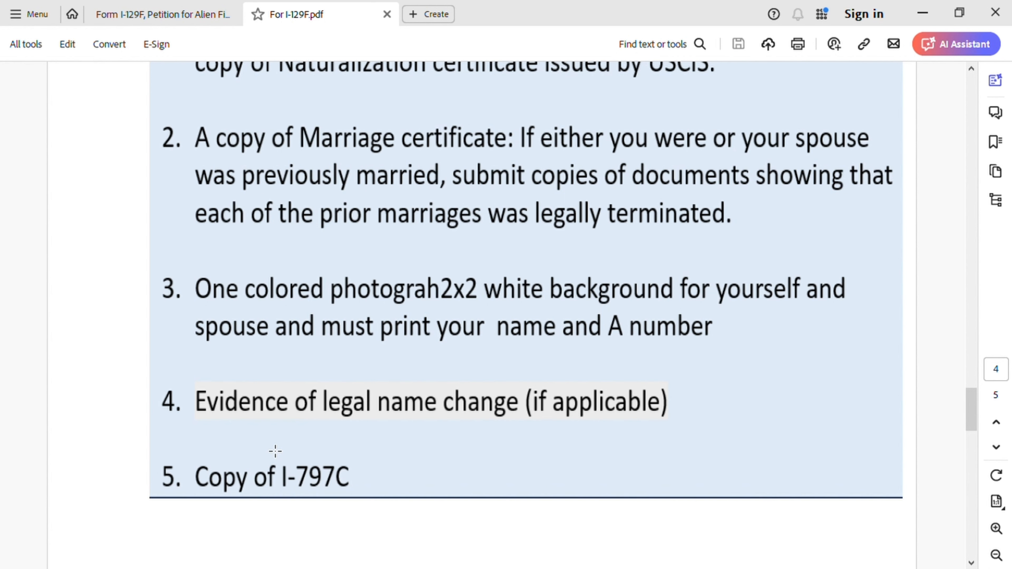
scroll(845, 442, "down", 2)
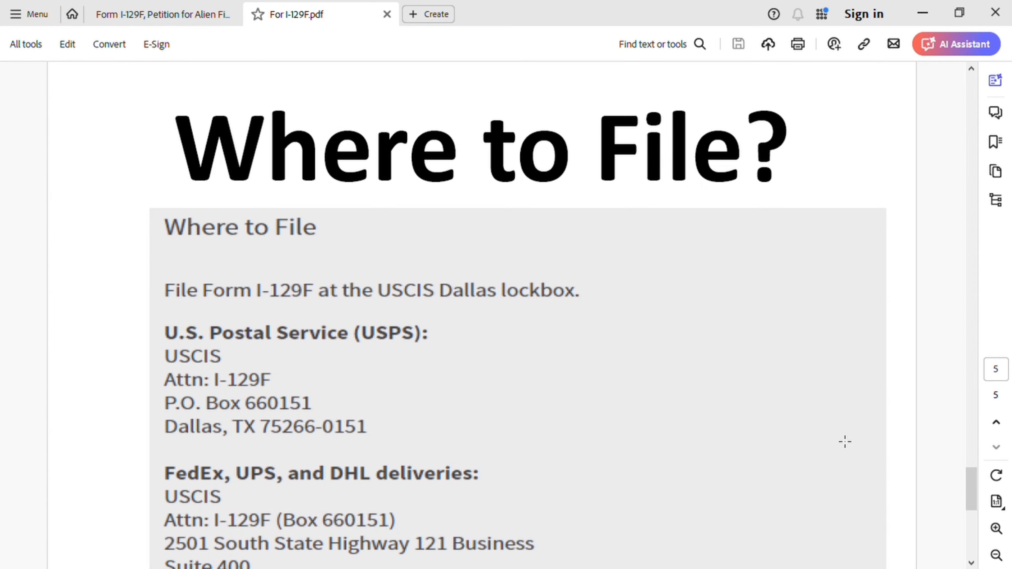